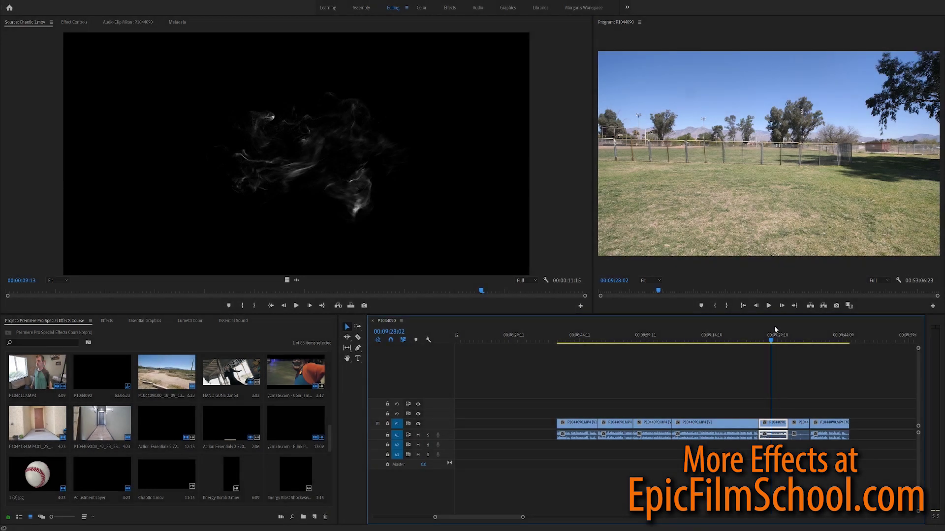
Export the empty-field frame at 09:28:02 as an imported still and place it on V1
click(836, 306)
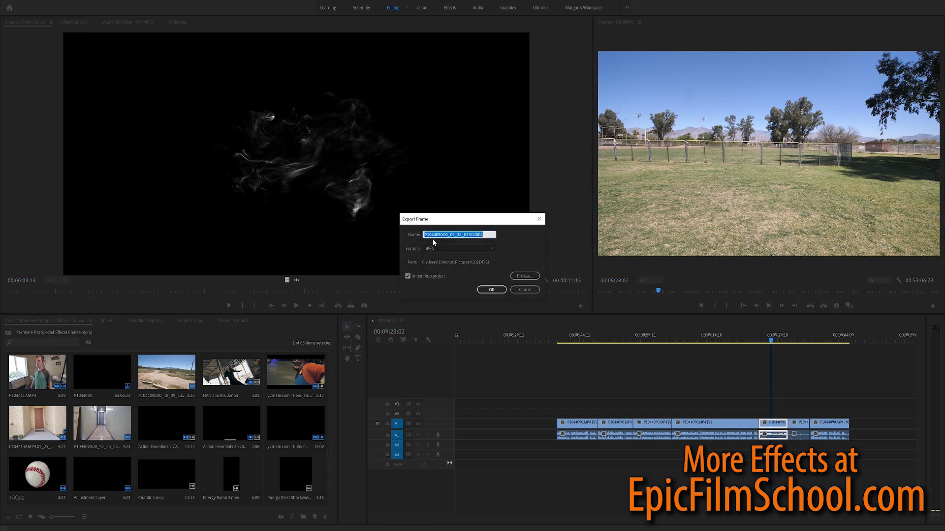
click(489, 289)
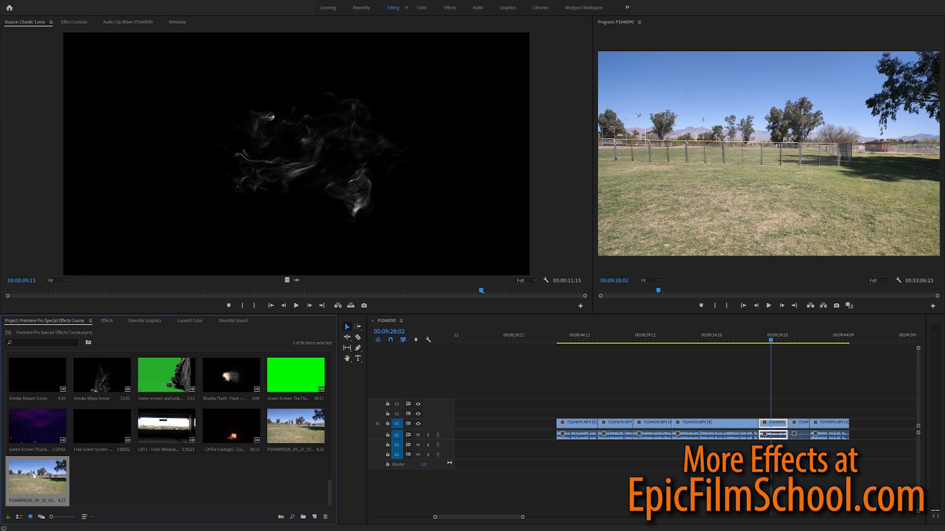
drag(498, 446, 496, 424)
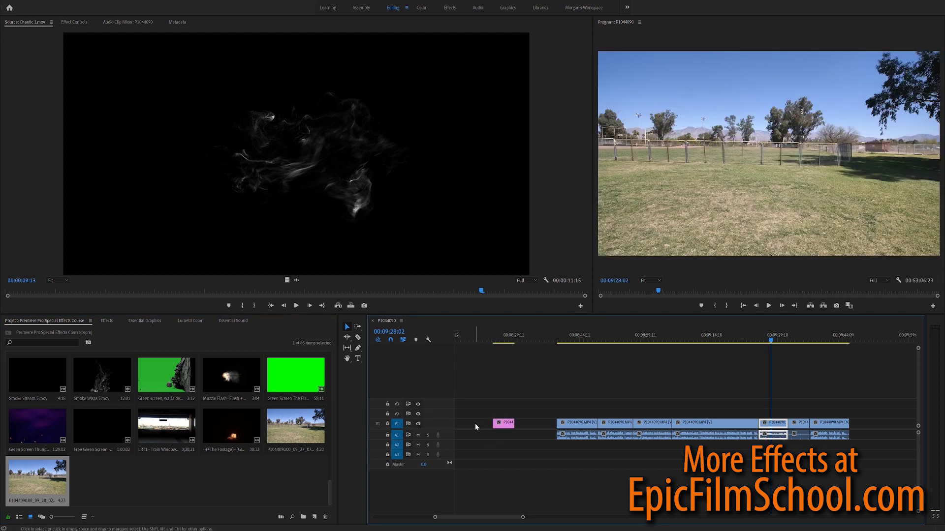
Export the mid-air jumper frame at 09:34:04 as a still, then trim the short clip and move it before the empty-field still
drag(784, 339, 794, 340)
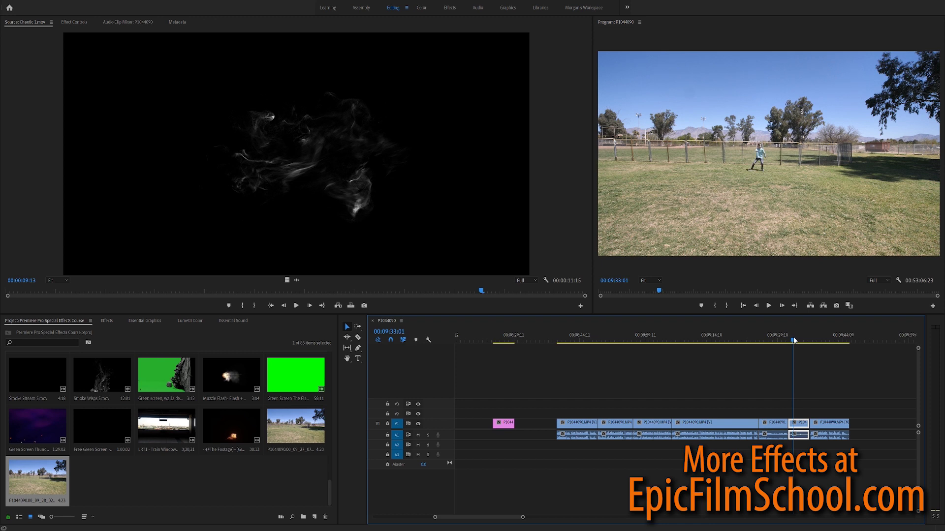
click(769, 305)
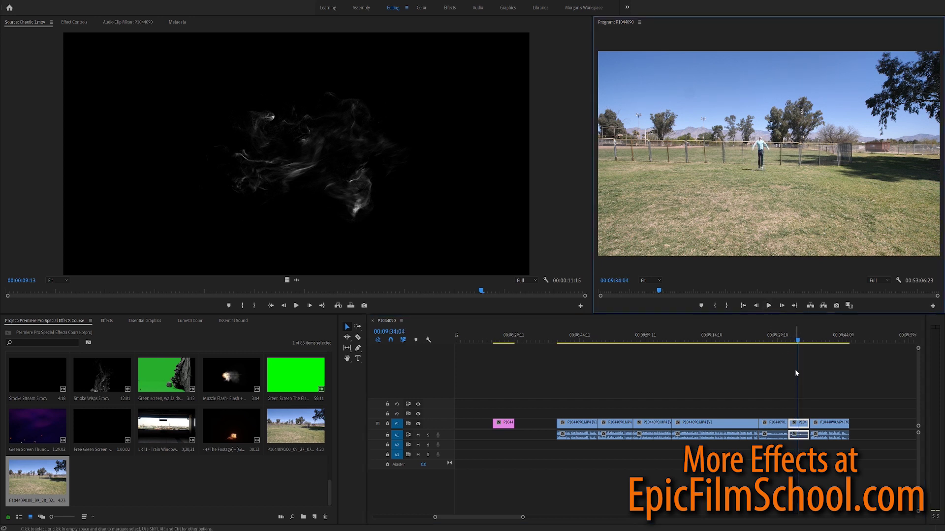
key(Right)
key(Right)
key(Right)
key(Left)
key(Left)
key(Right)
click(836, 305)
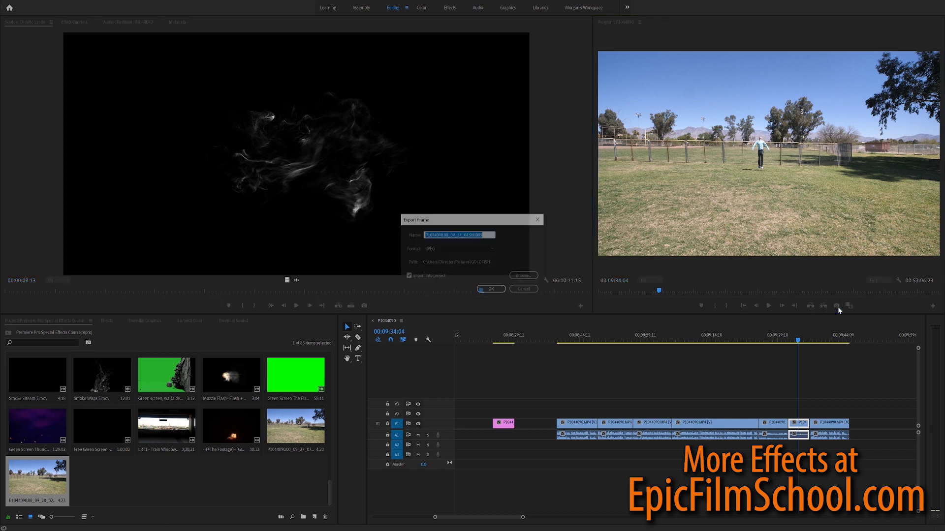
click(491, 290)
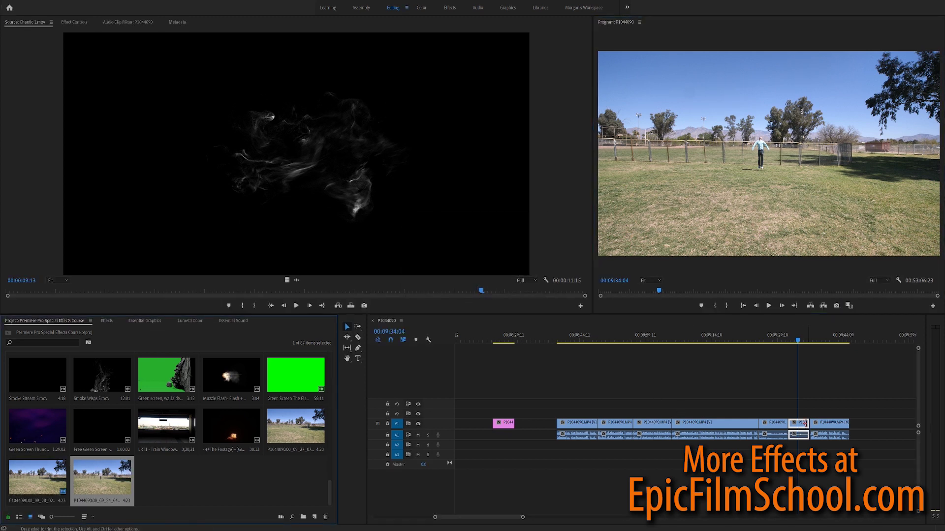
drag(806, 427, 793, 420)
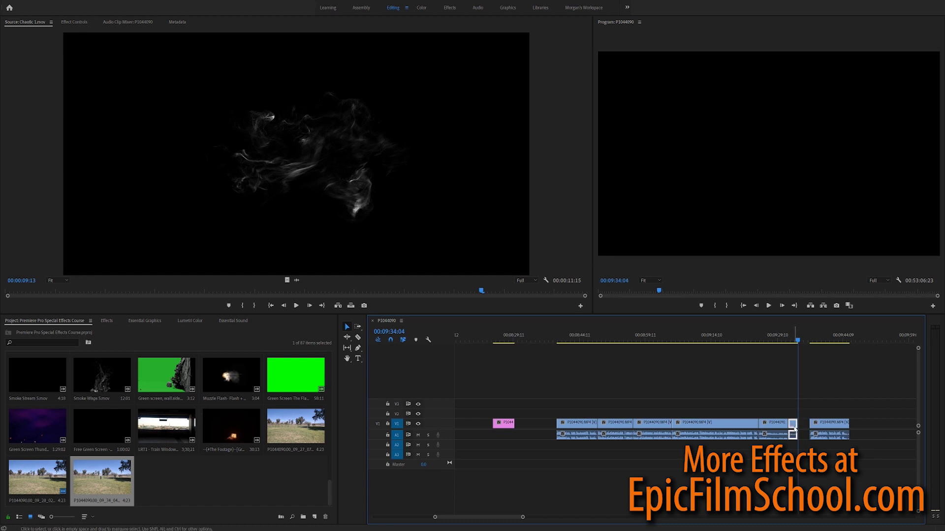
drag(794, 429, 489, 429)
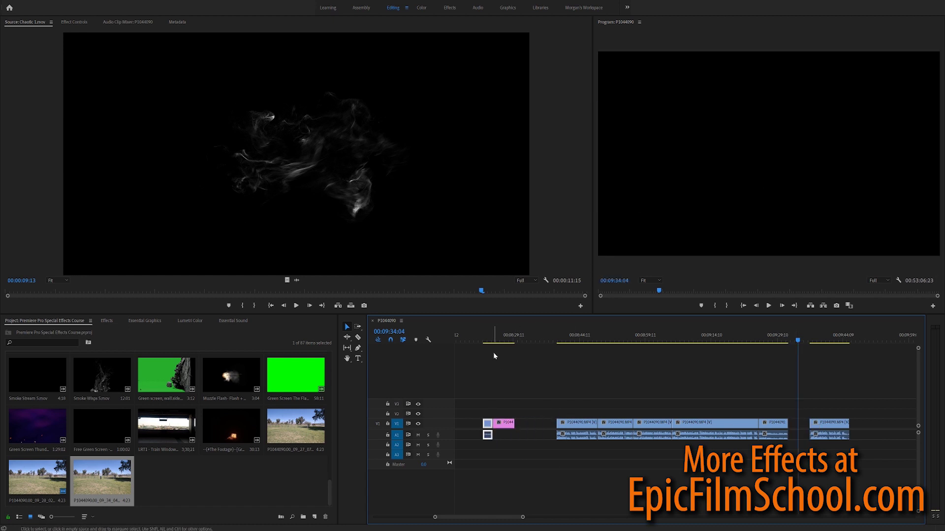
Review the opening footage and shorten the empty-field still on V1
click(485, 340)
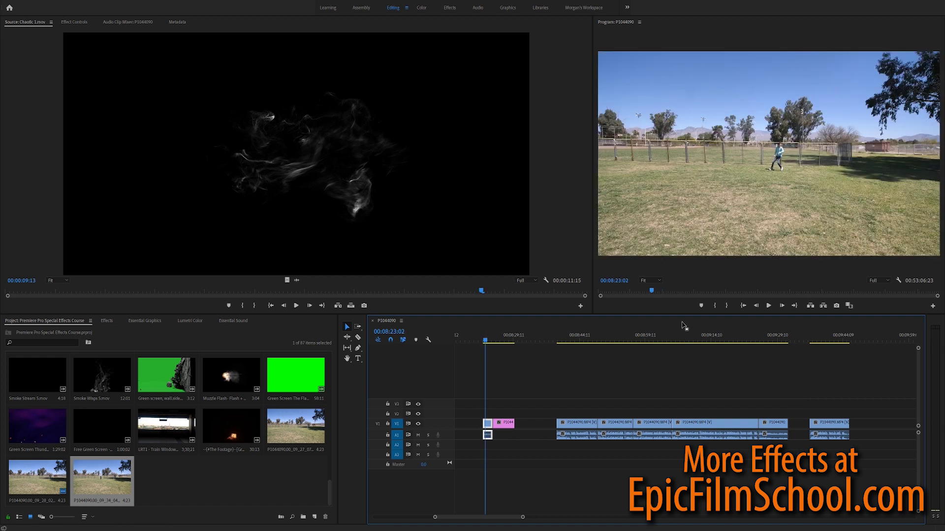
click(768, 307)
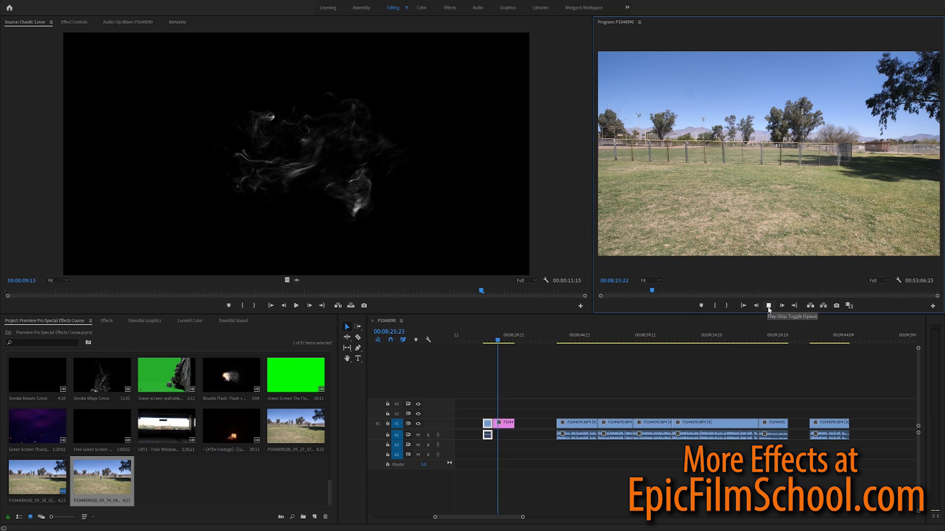
click(768, 306)
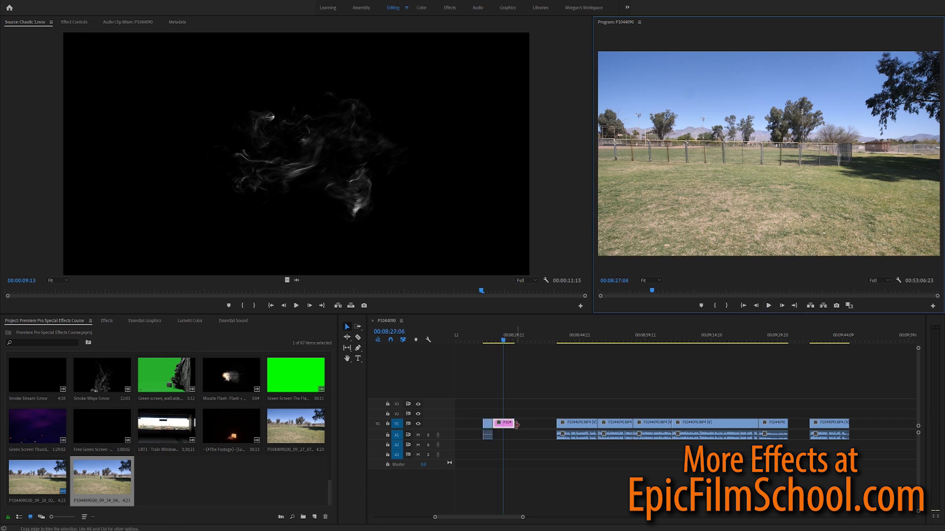
drag(514, 423, 503, 423)
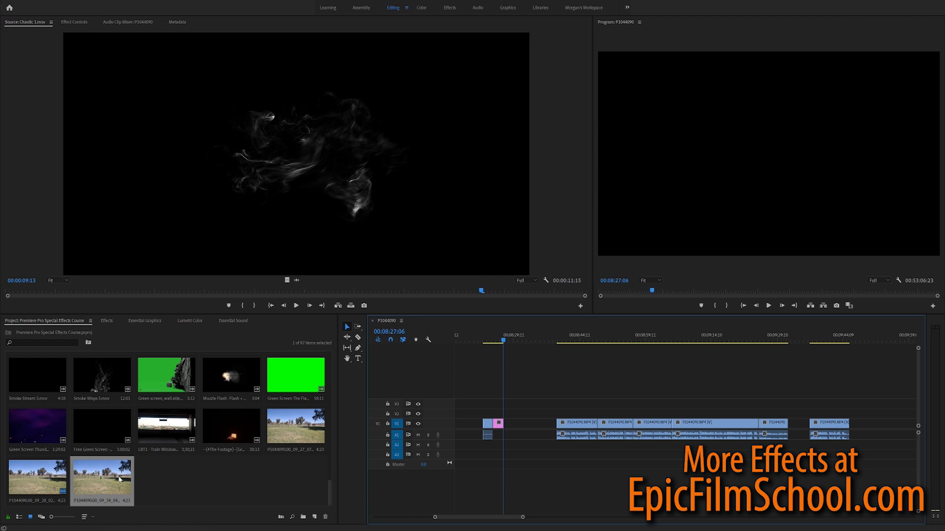
Stack the 09_34_04 mid-air still on V2 just past the empty-field still and select it
drag(109, 482, 512, 414)
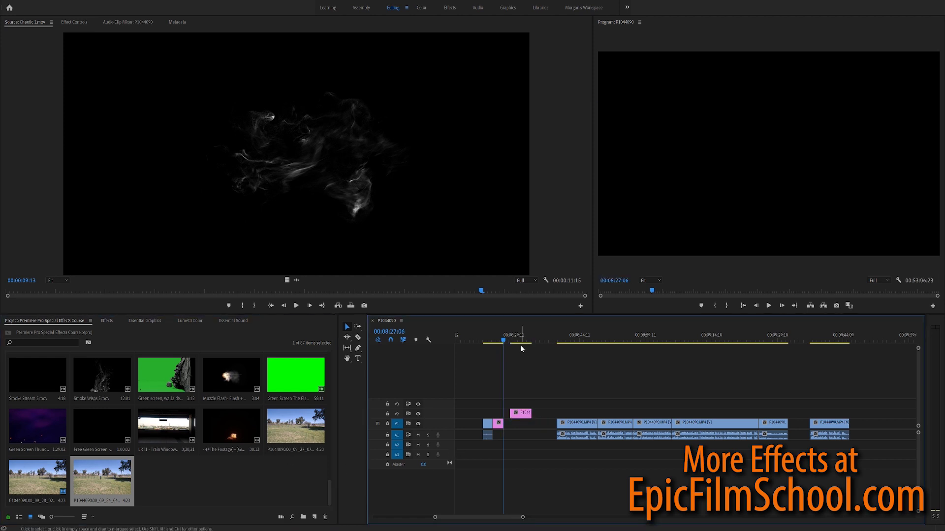
click(517, 338)
scroll(497, 380, up, 3)
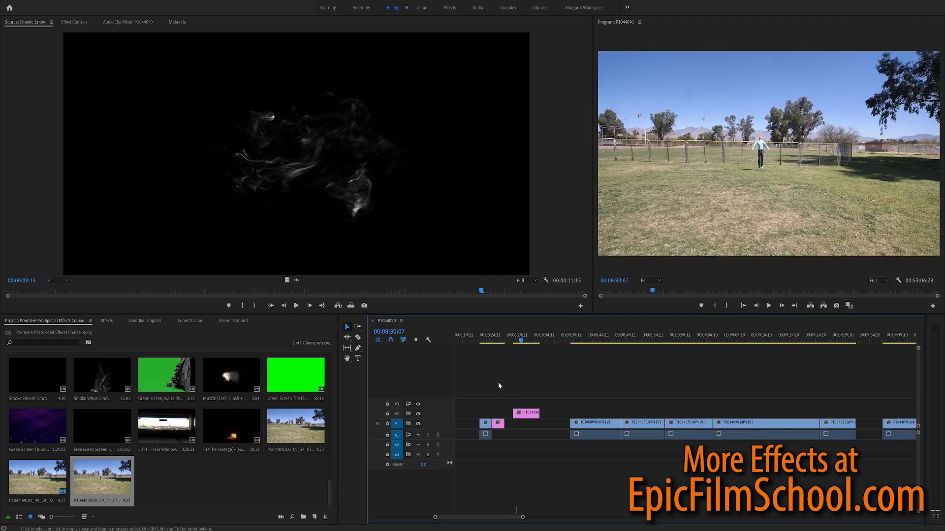
scroll(509, 374, up, 2)
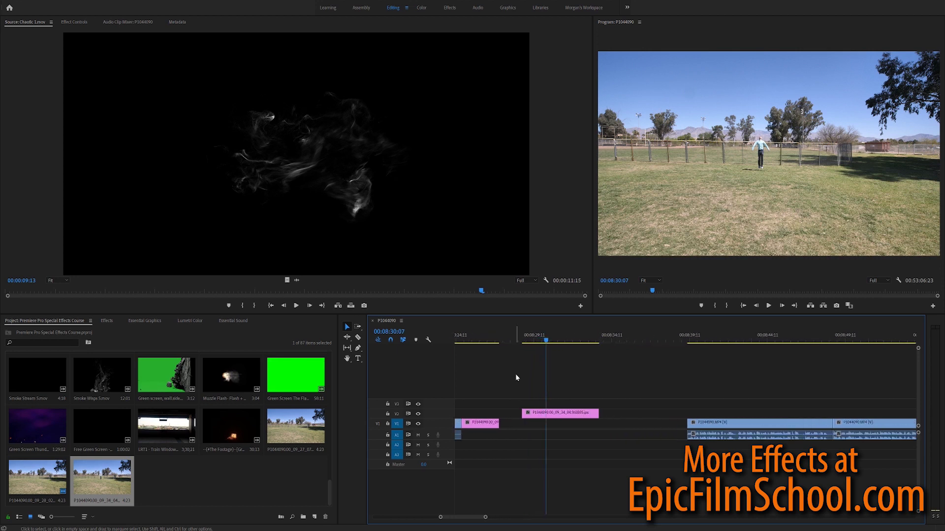
click(550, 414)
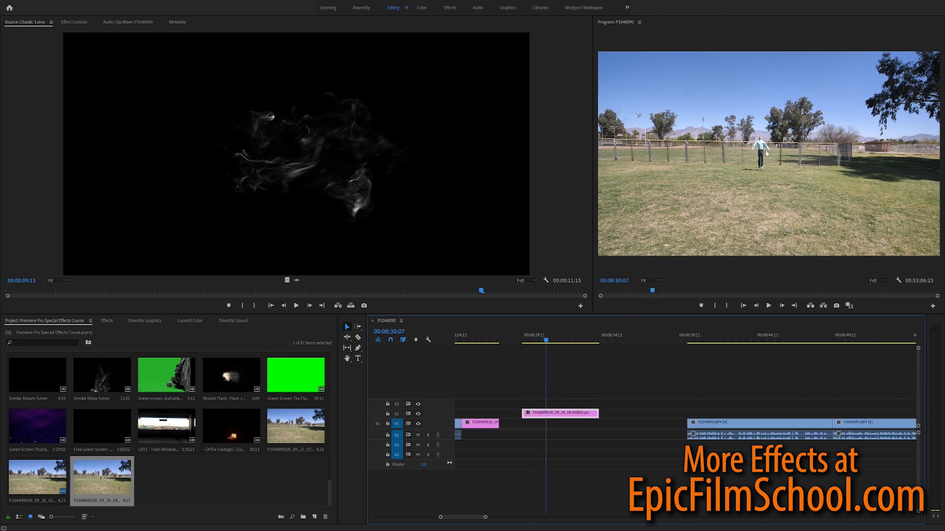
click(659, 281)
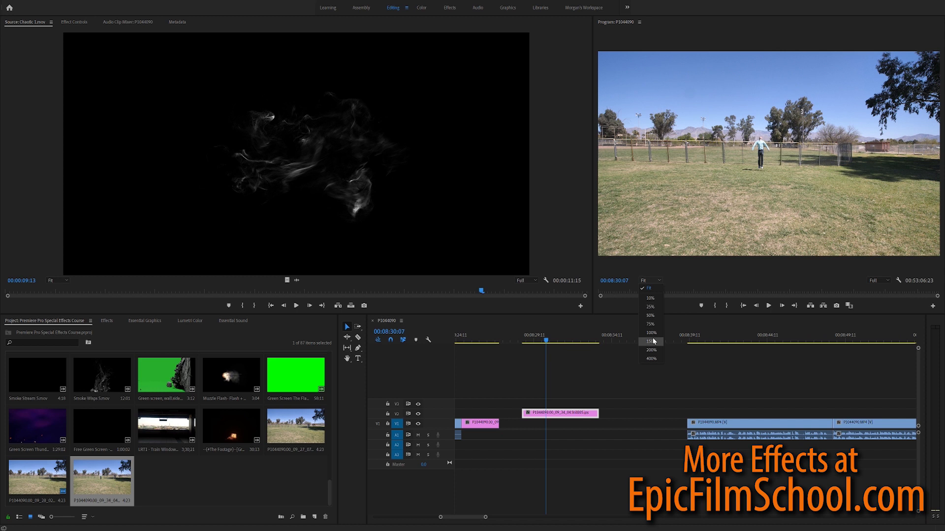
At 400% preview, add a Free Draw Bezier opacity mask tracing from the jumper's head down to his foot
click(651, 358)
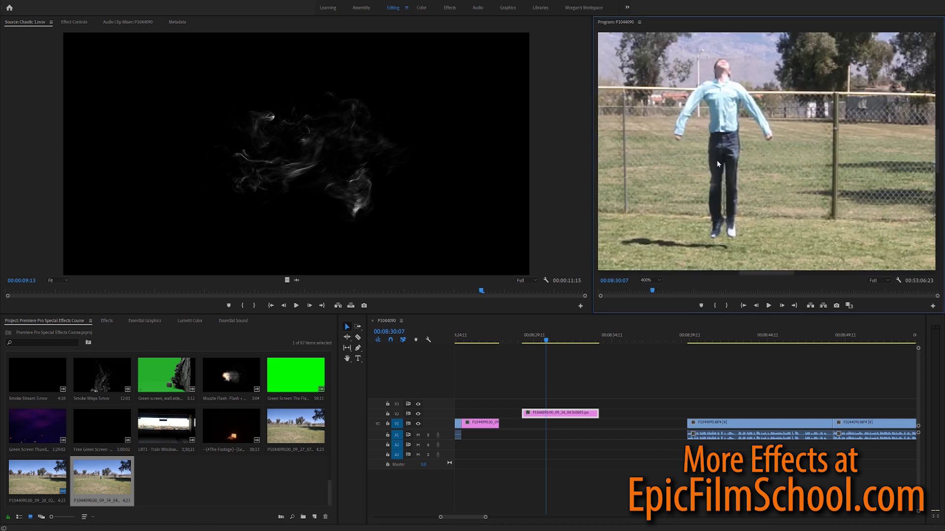
click(72, 22)
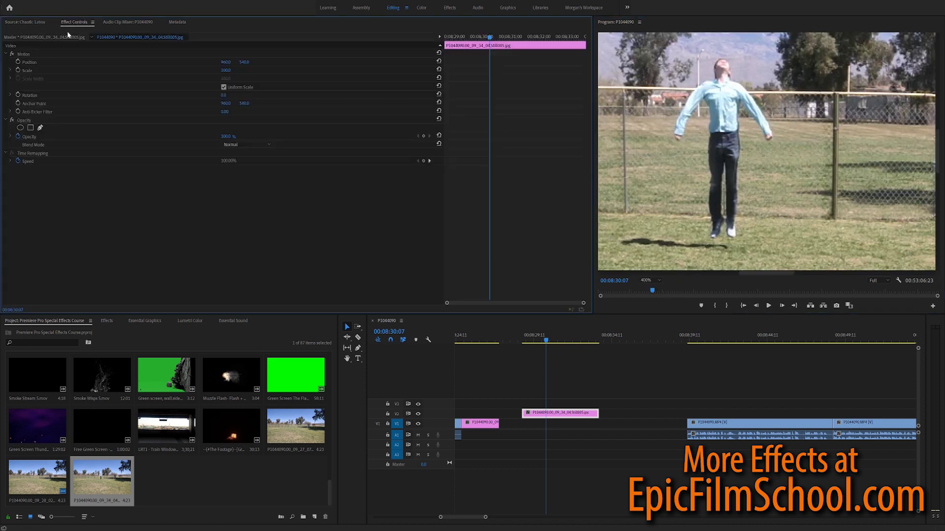
click(41, 127)
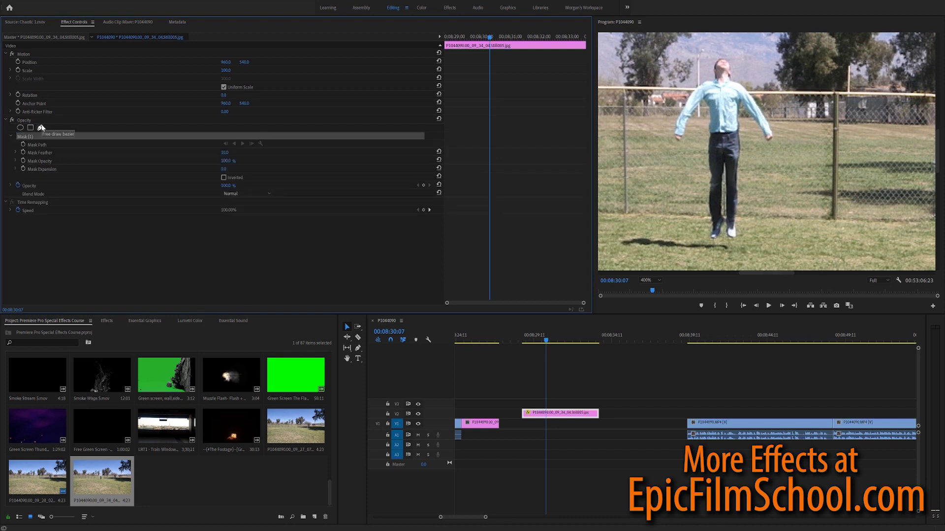
click(714, 80)
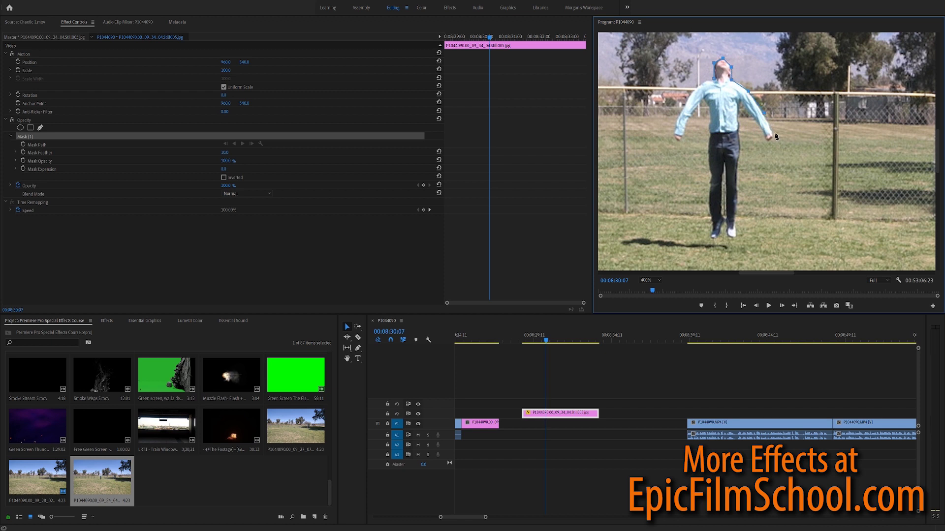
click(767, 150)
click(735, 163)
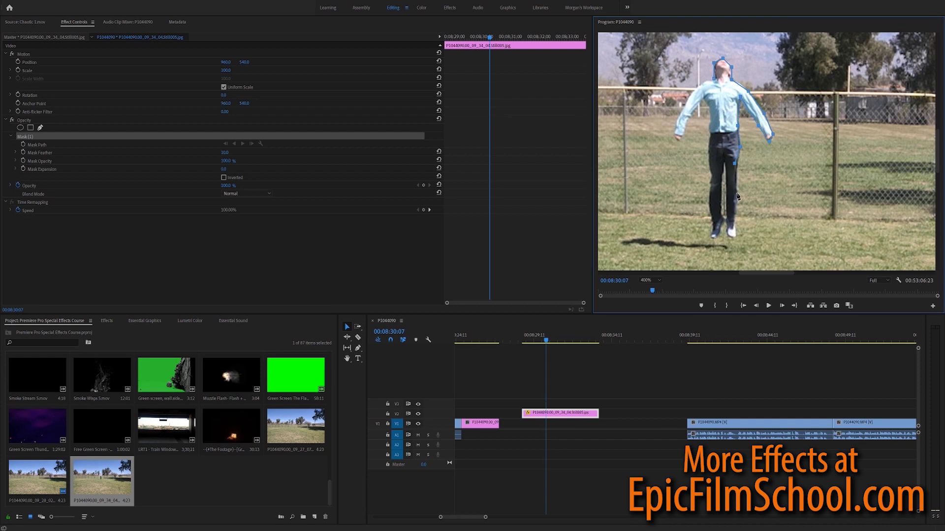
click(736, 224)
click(716, 246)
Trace the mask up both legs, close it around the jumper, and set Mask Feather to 75.5
click(726, 224)
click(726, 192)
drag(726, 165, 717, 180)
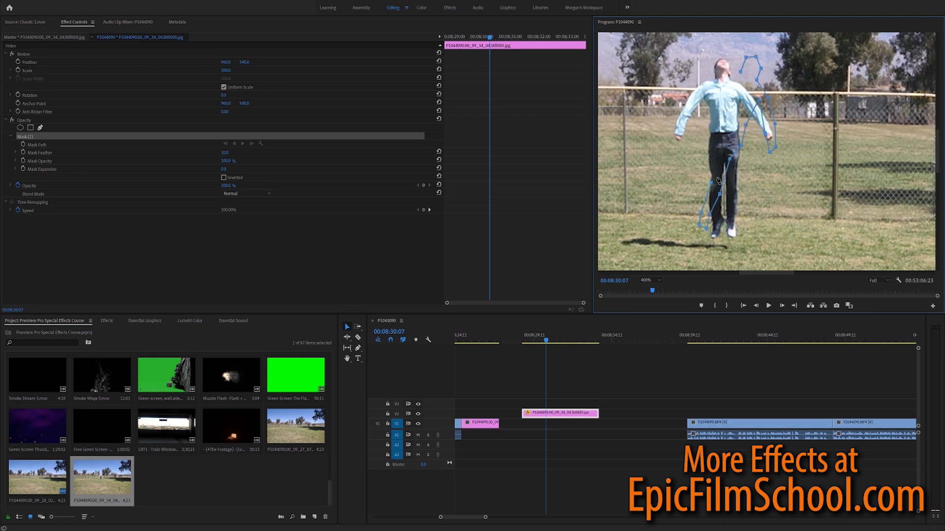
key(ctrl+z)
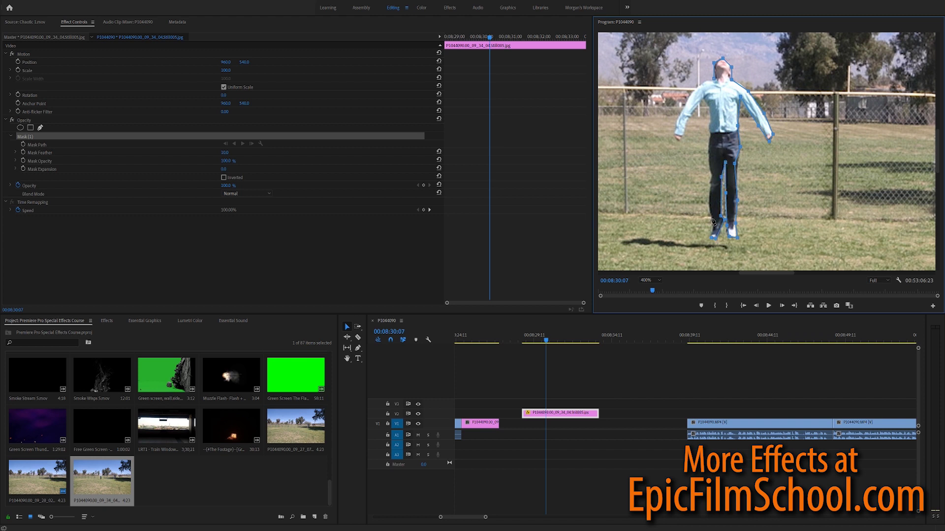
click(707, 201)
click(711, 173)
click(672, 143)
mouse_move(699, 73)
mouse_down()
mouse_move(674, 72)
mouse_move(704, 79)
mouse_up()
Set the jumper mask's feather to 0 and check the crisp cutout against black
click(556, 382)
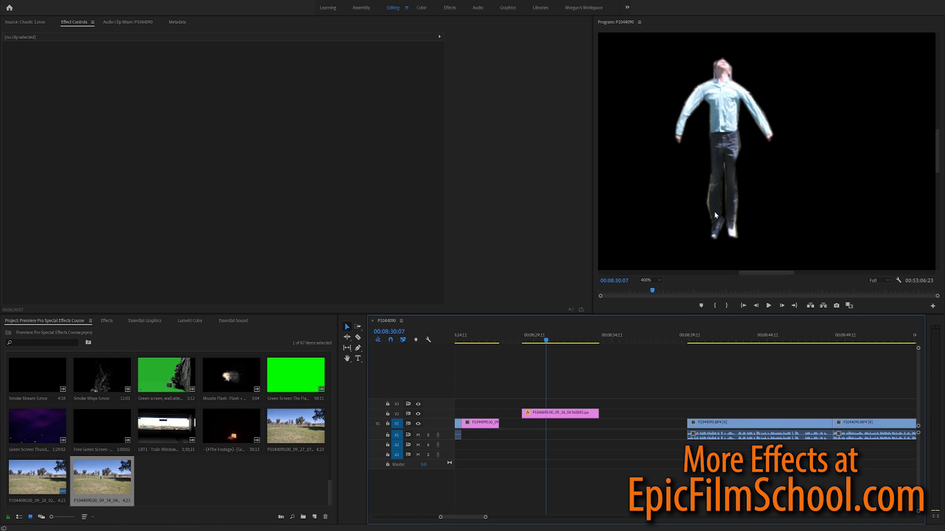
click(561, 413)
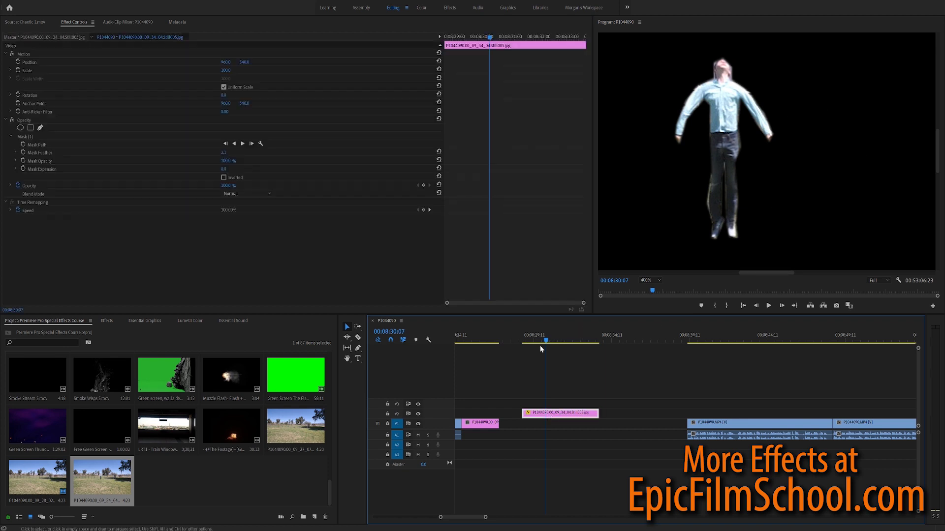
click(28, 136)
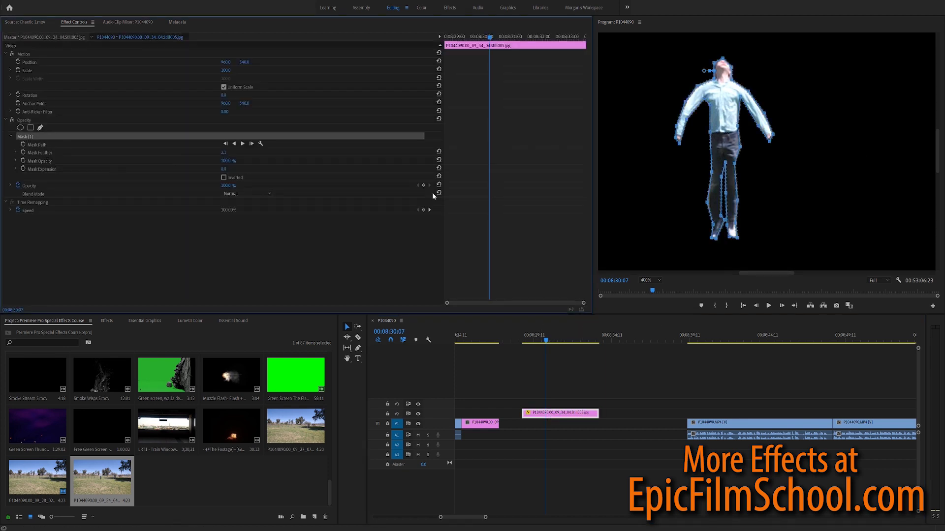
click(707, 206)
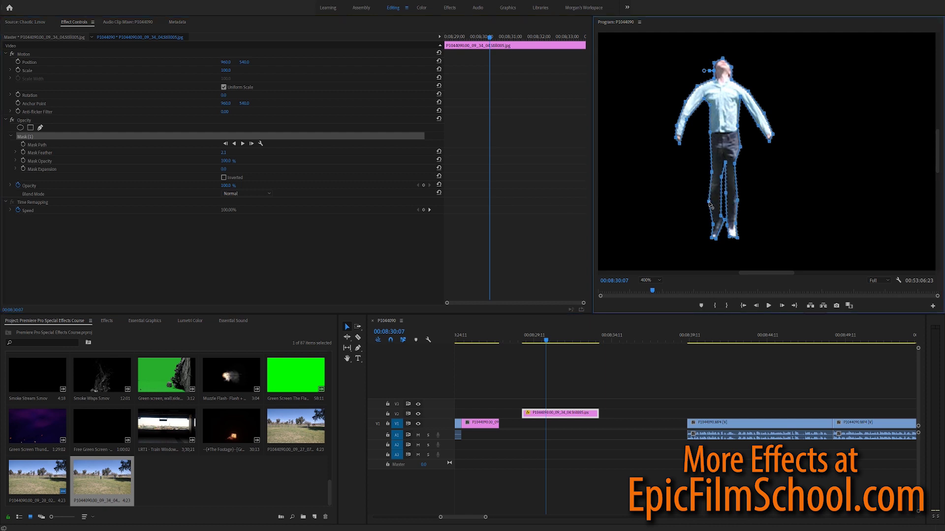
click(593, 385)
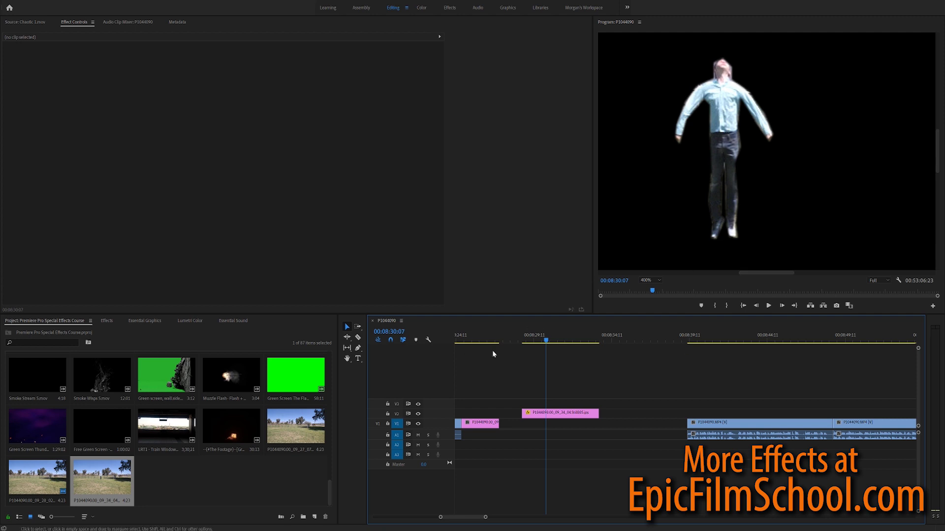
key(minus)
Fit the preview to the frame and slide the V2 jumper still earlier
click(659, 280)
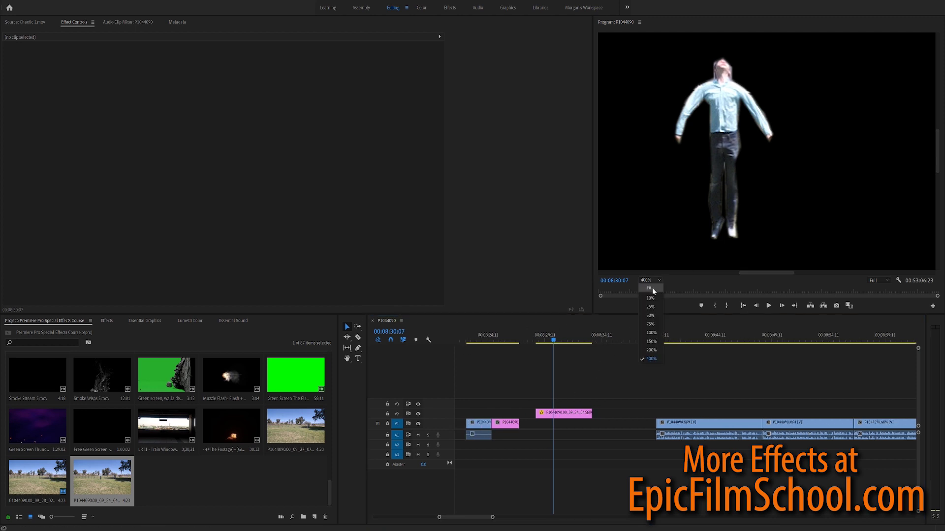
click(649, 289)
drag(550, 415, 502, 413)
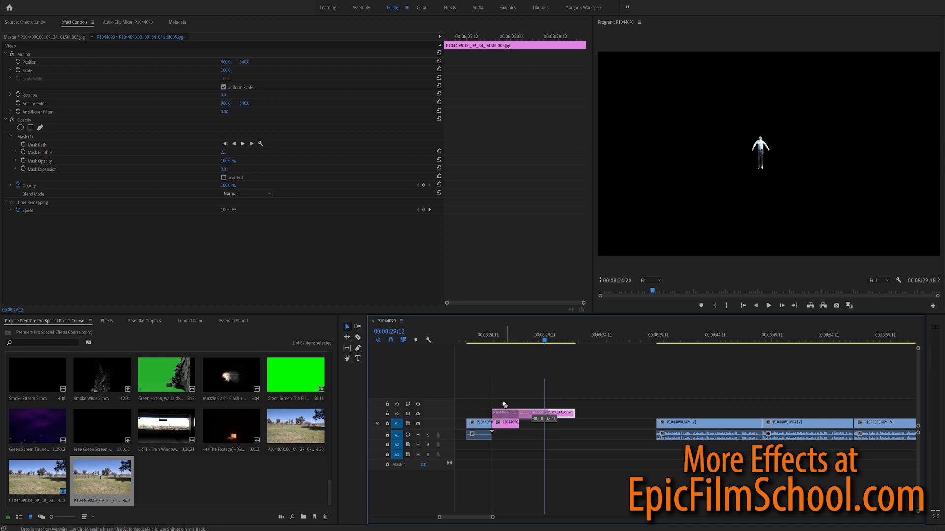
click(490, 344)
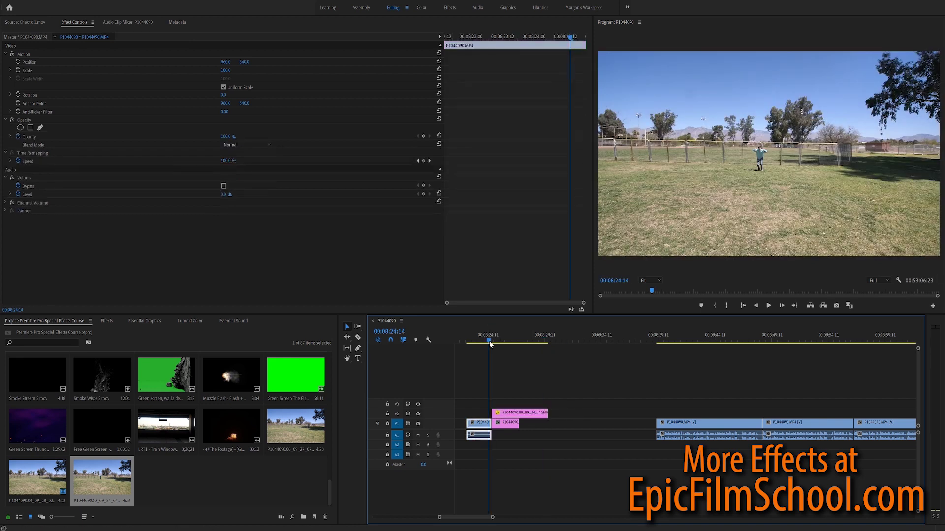
Step frame by frame around the takeoff cut and nudge the V2 still later
click(512, 367)
key(Left)
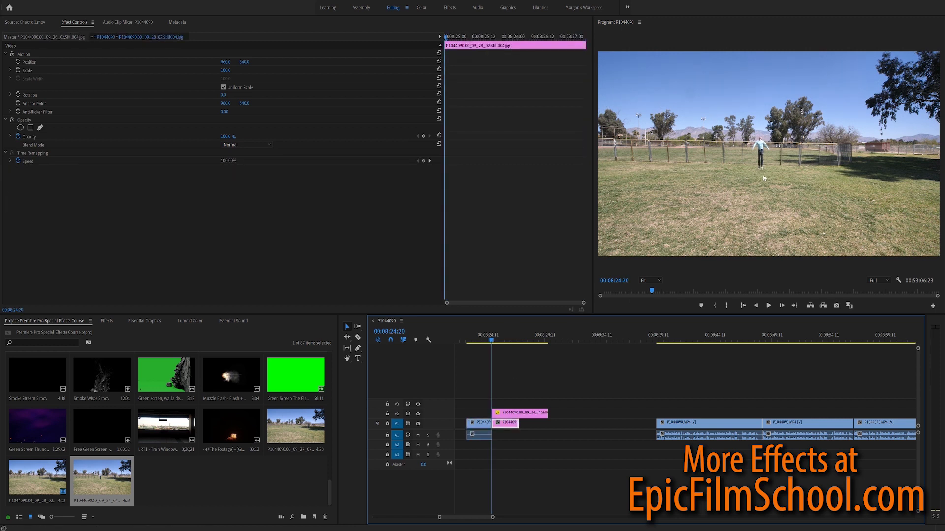
key(Left)
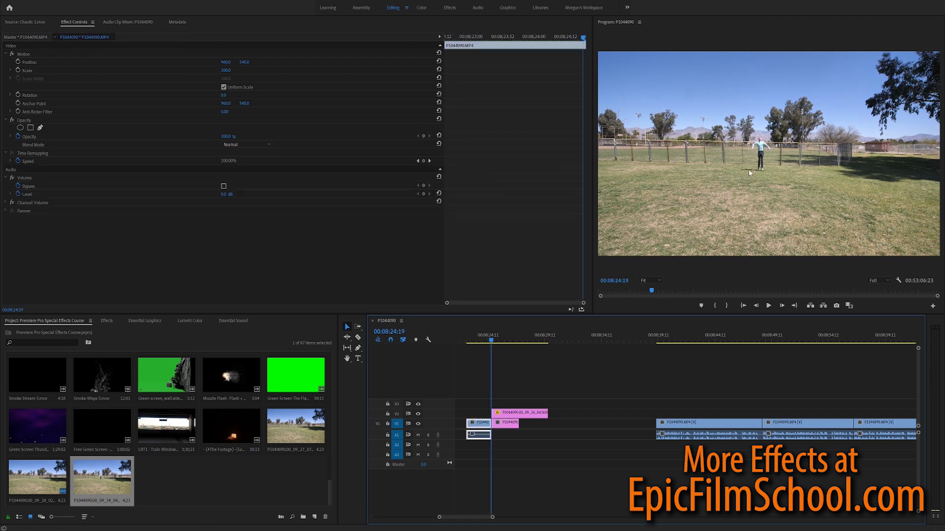
key(Right)
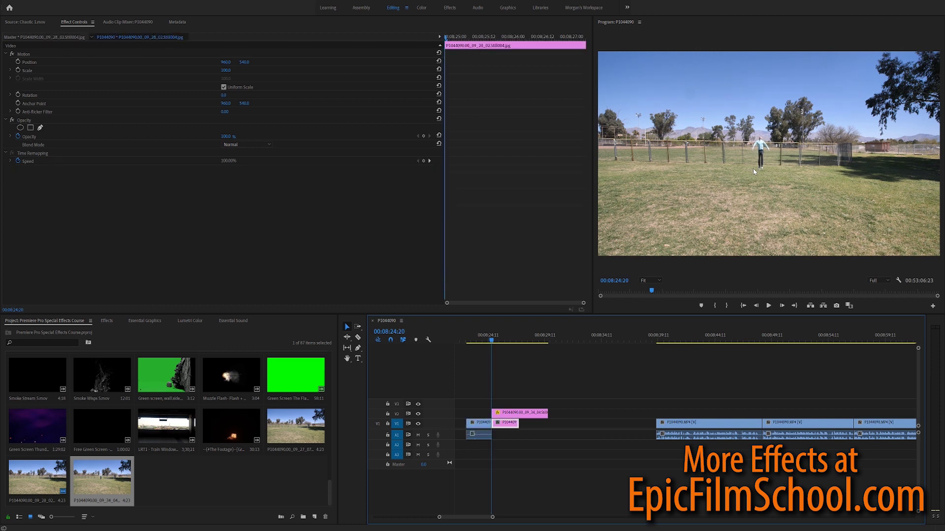
key(Left)
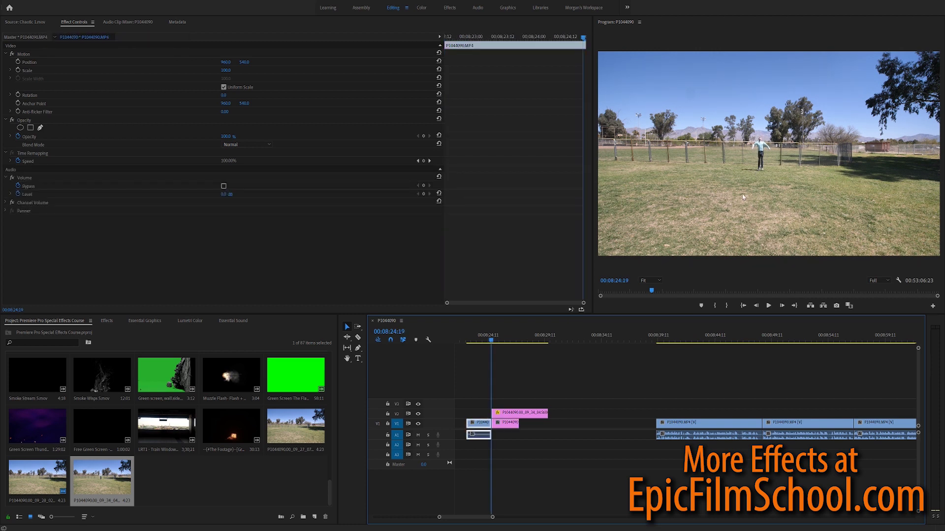
drag(510, 419, 536, 416)
Place another mid-air jumper still on V3 at the takeoff point and view it at 400% near his feet
drag(102, 477, 506, 405)
click(507, 404)
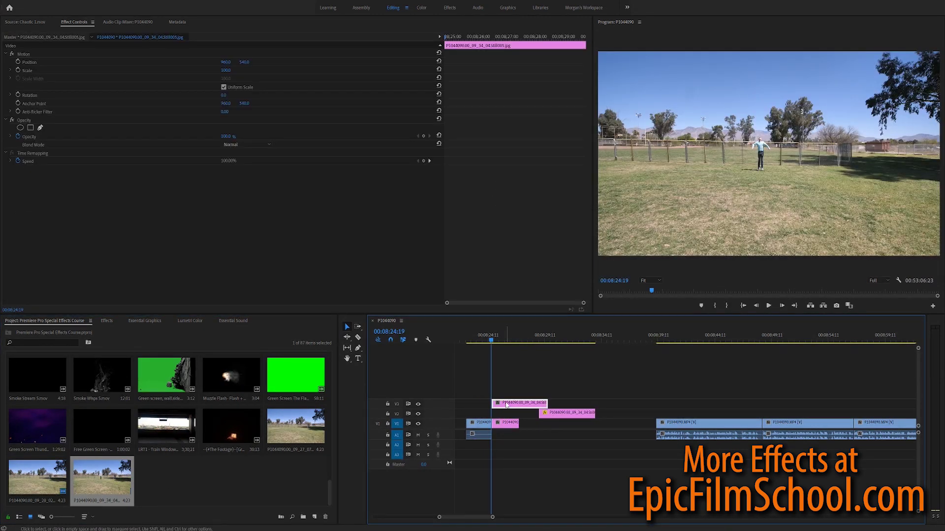
click(658, 280)
click(656, 346)
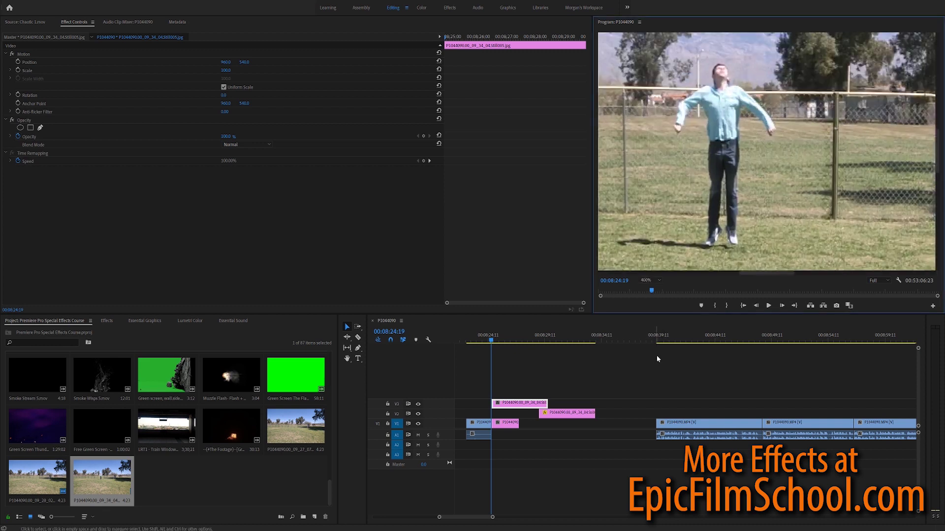
drag(767, 275, 748, 274)
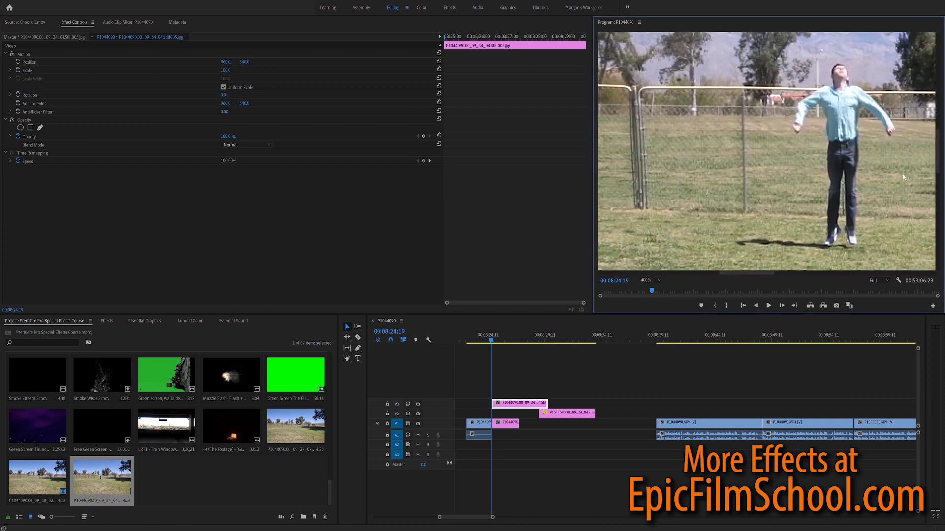
drag(935, 153, 935, 166)
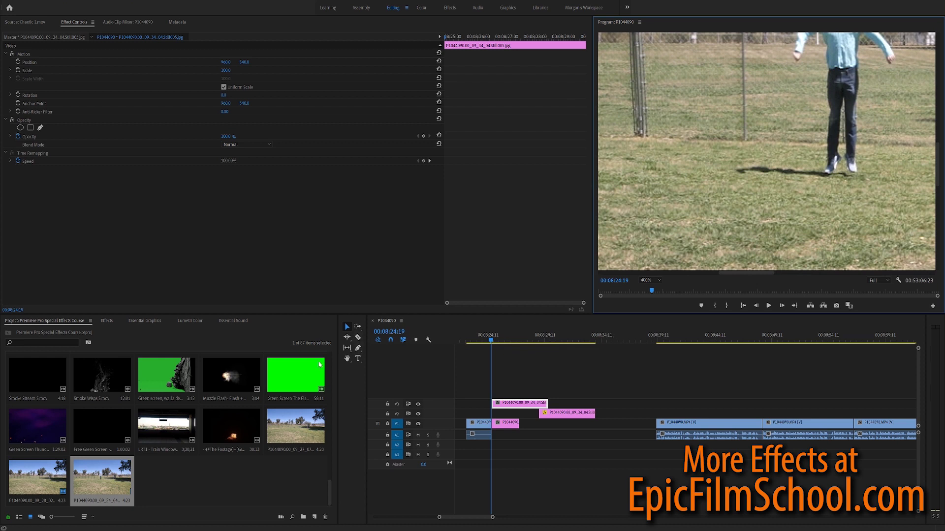
click(40, 127)
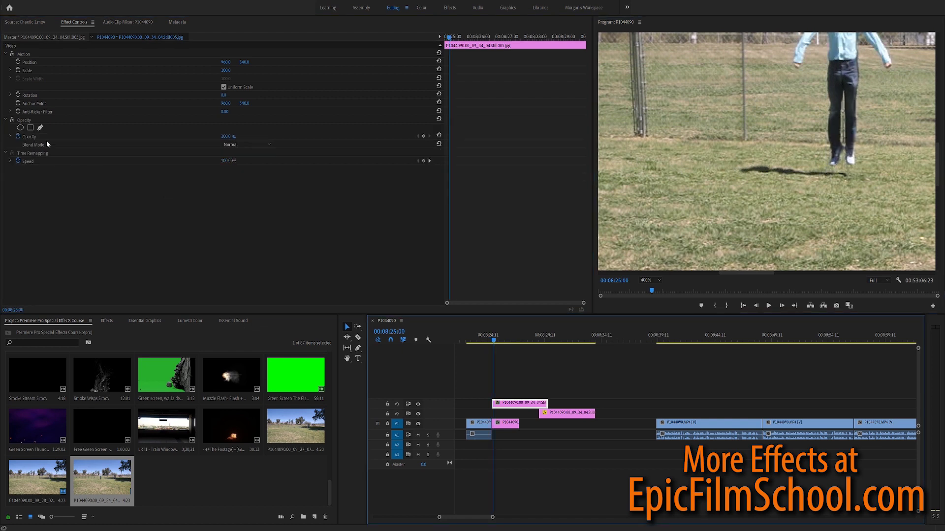
Draw a closed pen mask around the jumper's ground shadow on the V3 still with 0 feather
click(40, 127)
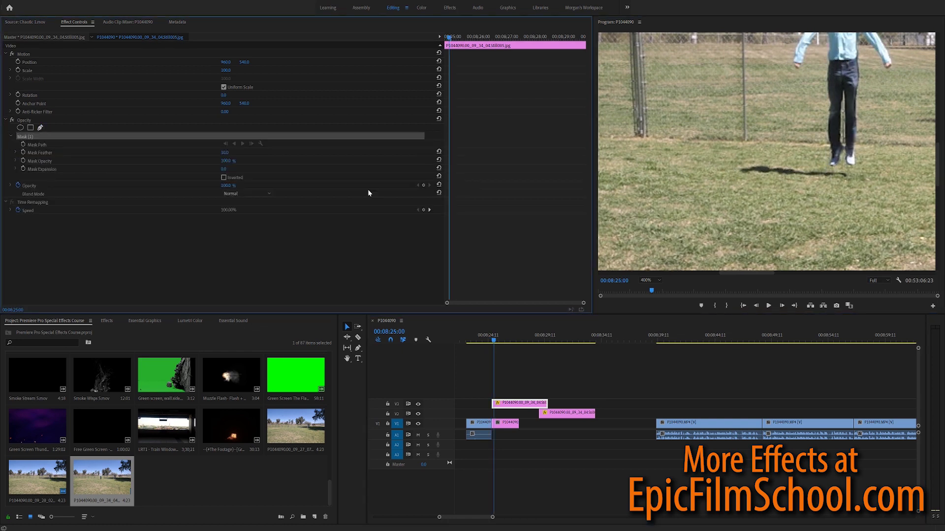
click(848, 179)
click(810, 176)
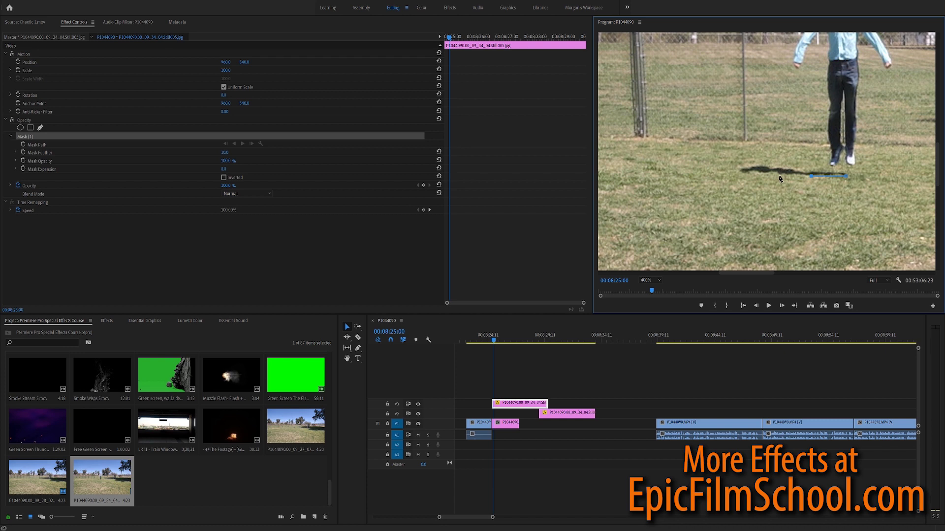
click(778, 174)
click(739, 171)
click(758, 159)
drag(758, 160, 868, 192)
click(810, 164)
click(847, 180)
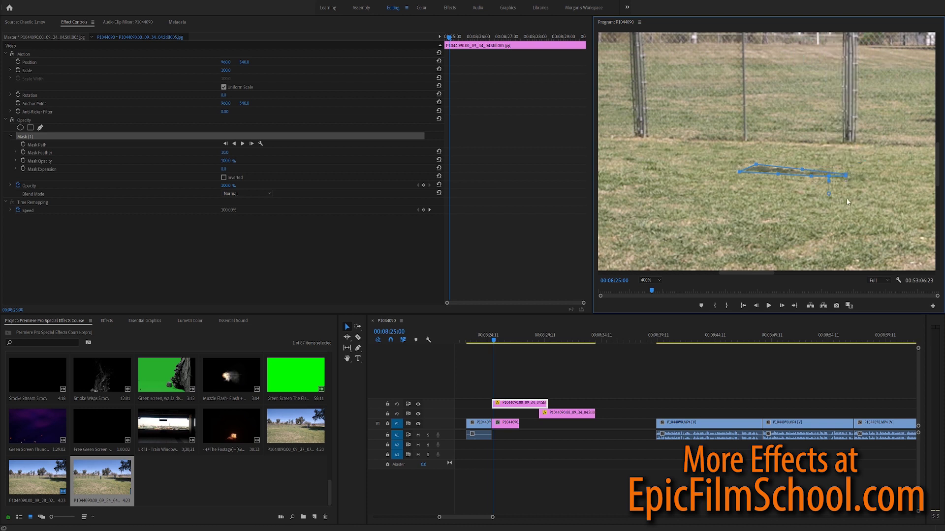
drag(828, 196, 830, 183)
click(512, 371)
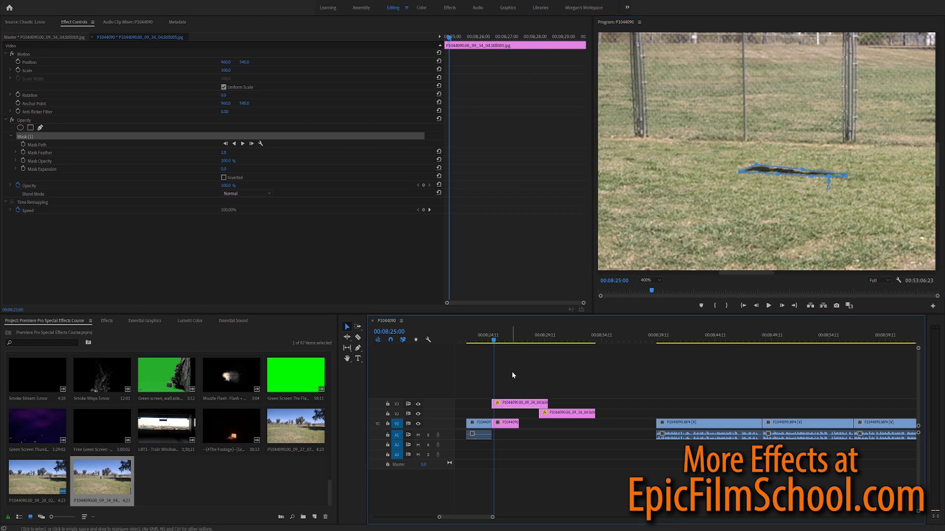
Fit the preview, zoom the timeline in, and move the V2 still up onto V4
click(655, 283)
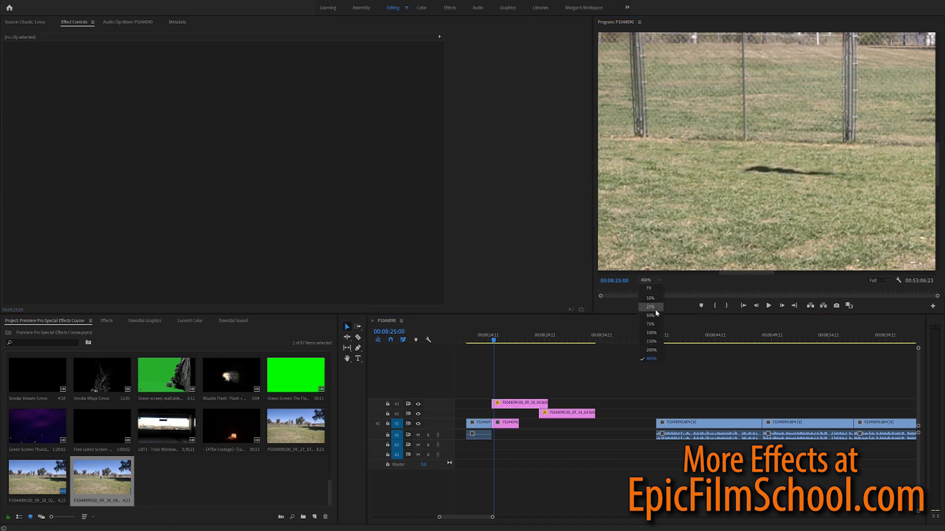
click(645, 289)
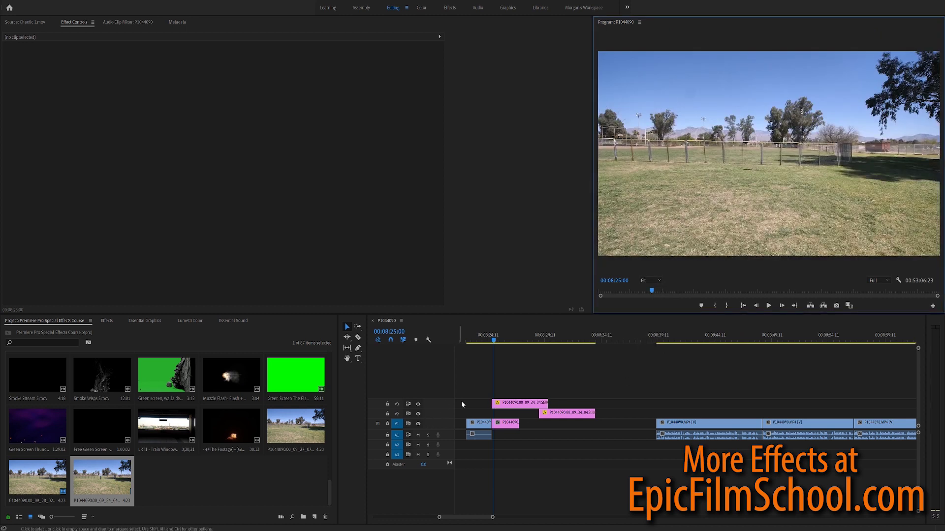
key(=)
drag(577, 417, 505, 397)
Lift both jumper stills onto V5 and V6 and align them with the takeoff cut on V1
shift+click(504, 406)
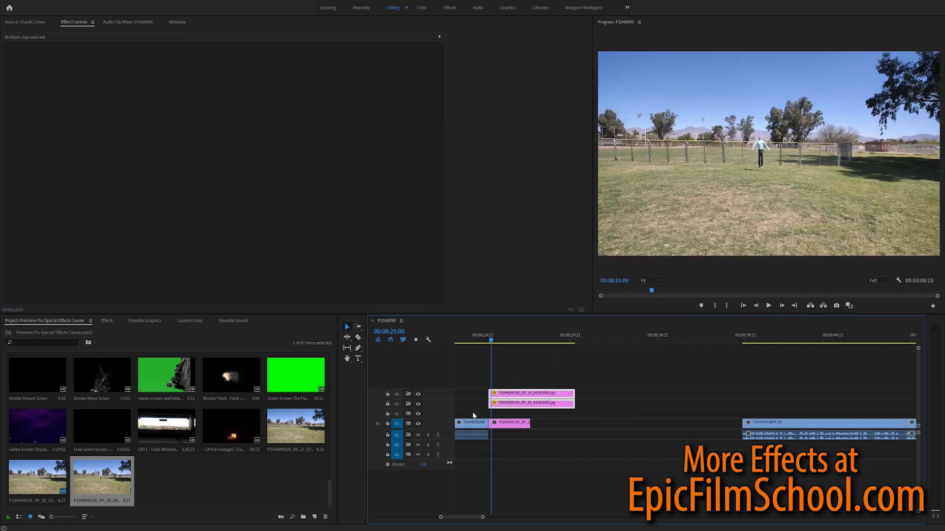
drag(529, 413, 509, 347)
drag(513, 389, 514, 375)
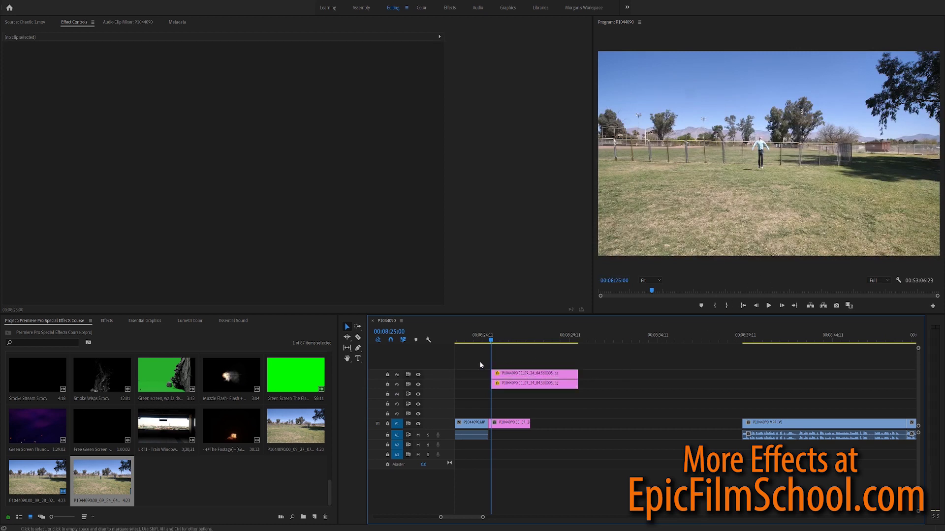
scroll(465, 377, up, 6)
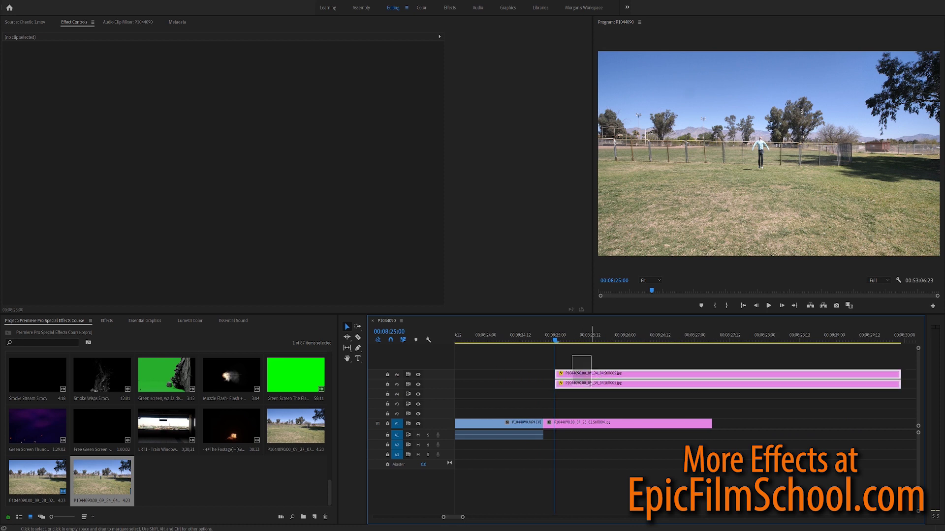
drag(590, 384, 578, 385)
click(545, 332)
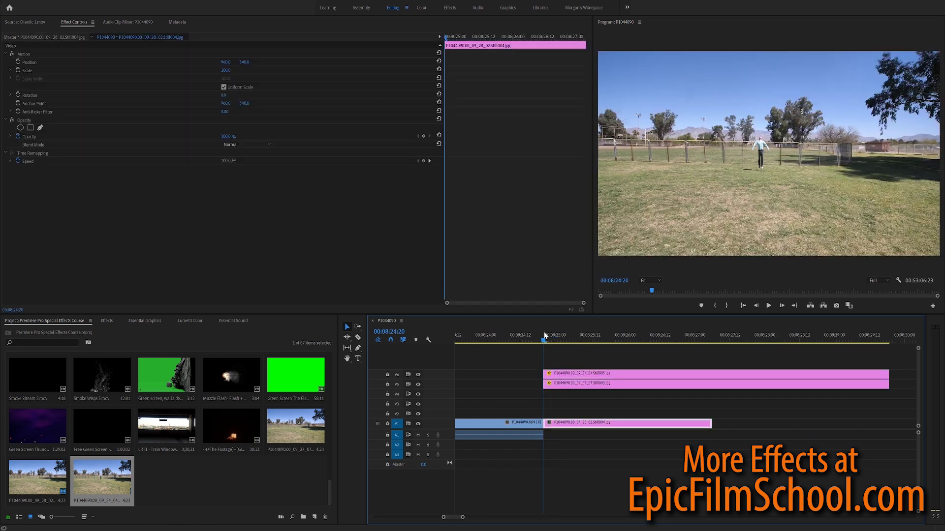
click(561, 374)
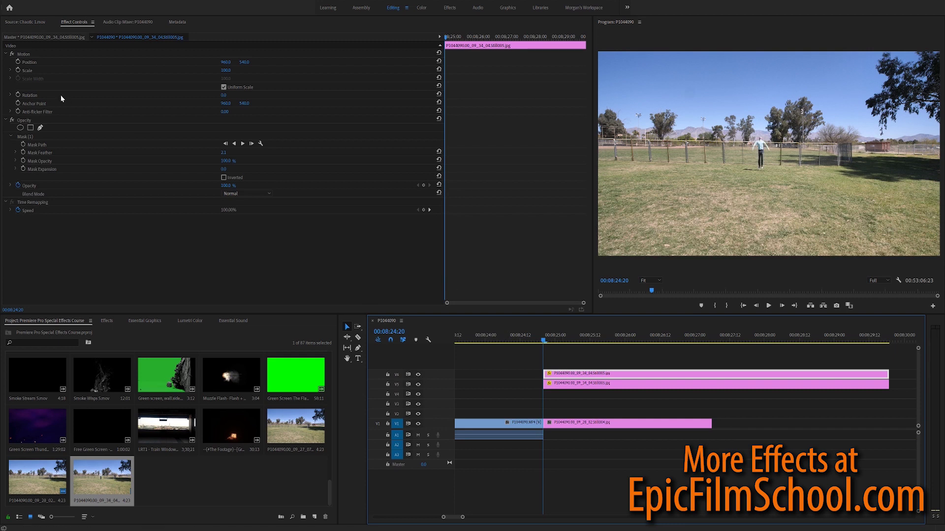
Set Position and Scale keyframes, then raise the jumper to the top of frame a few frames later
click(18, 70)
click(18, 62)
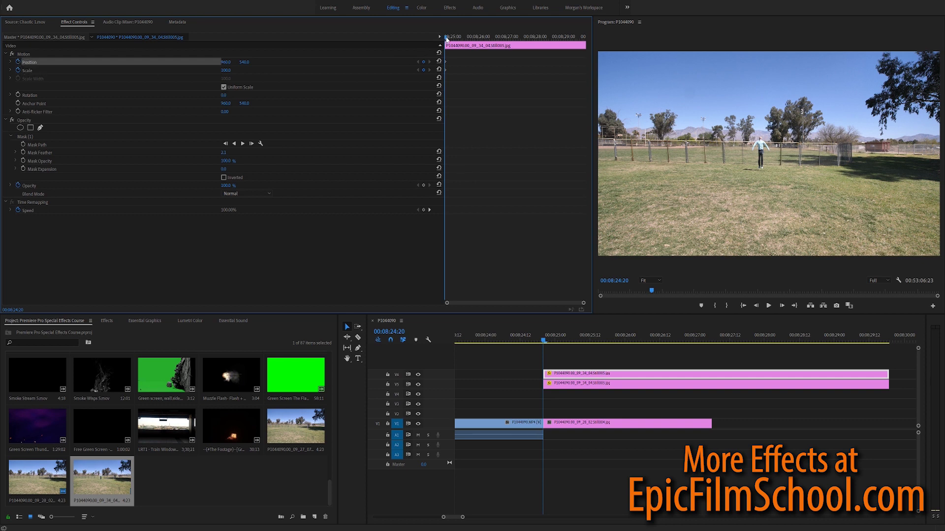
key(Right)
key(Right)
key(Right)
key(Right)
key(Right)
key(Right)
key(Right)
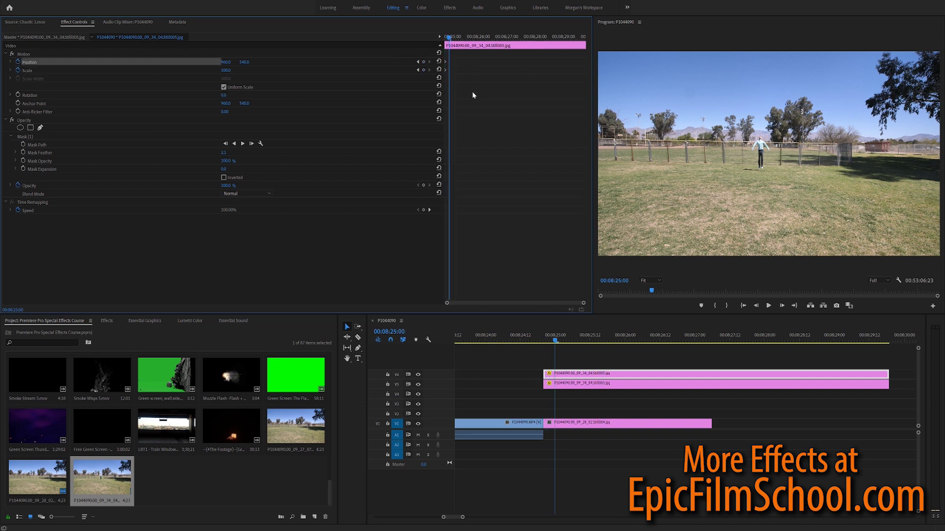
key(Right)
key(Right)
key(Right)
key(Right)
key(Right)
key(Right)
key(Right)
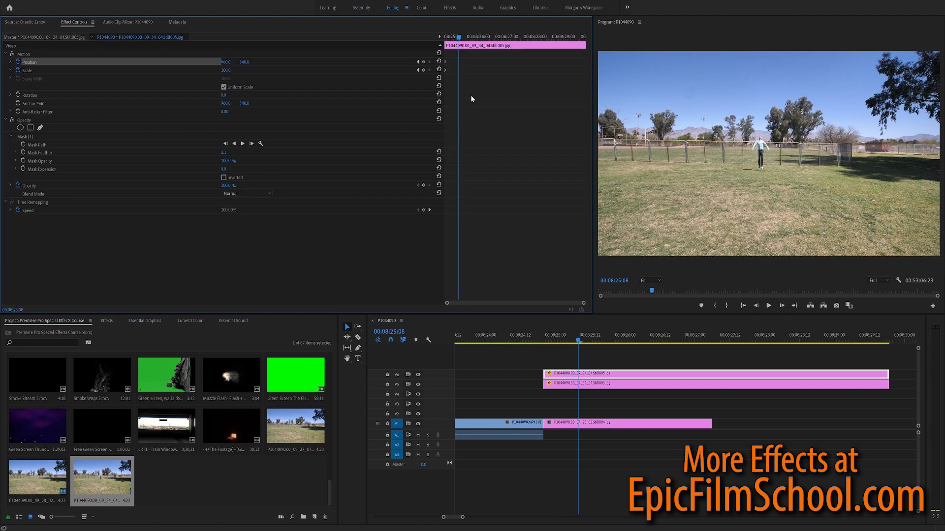
key(Right)
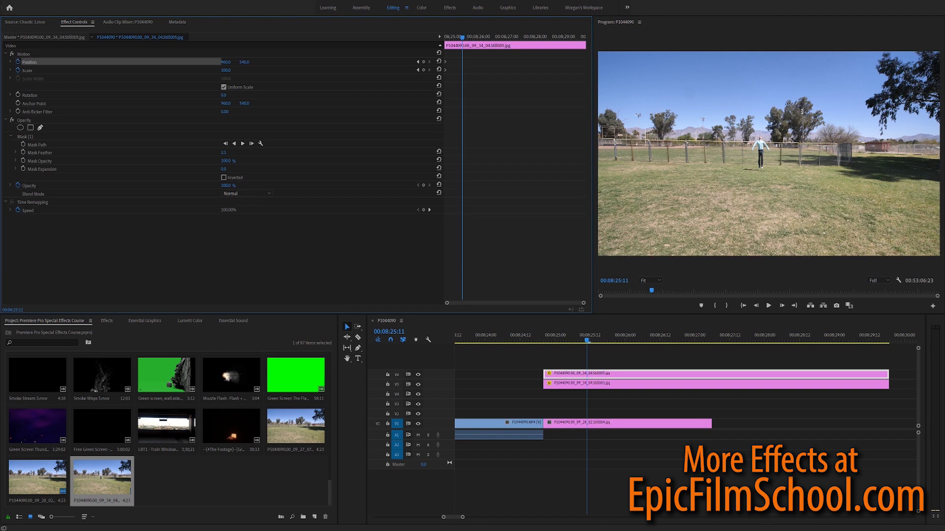
mouse_move(244, 62)
mouse_down()
mouse_move(2, 62)
mouse_move(249, 66)
mouse_up()
Play back the rise and move the end Position keyframe earlier so he shoots up faster
drag(462, 39, 445, 39)
click(768, 306)
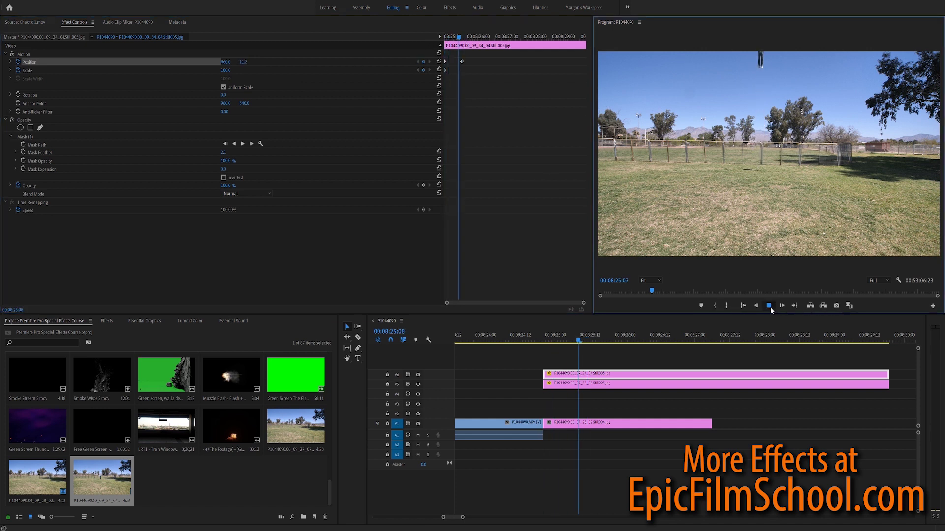
drag(594, 342, 564, 348)
key(Left)
key(Left)
key(Left)
key(Left)
key(Left)
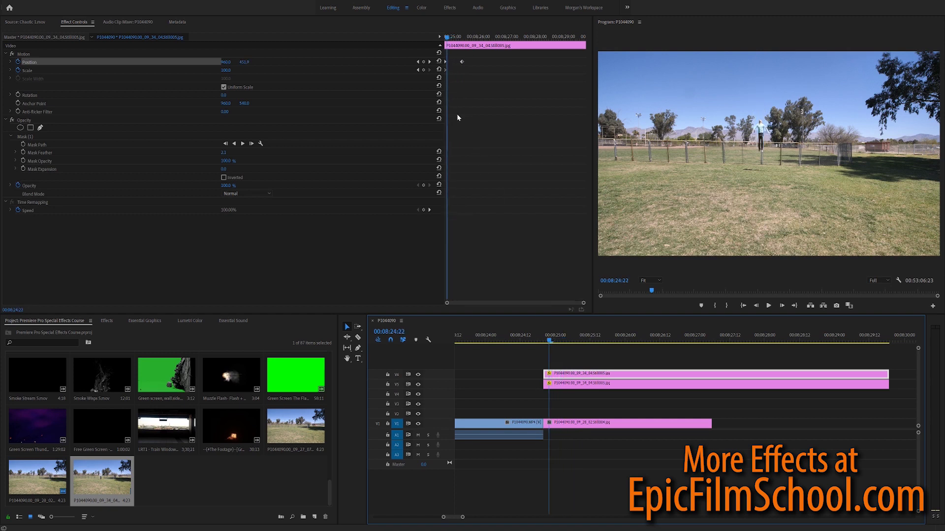
key(Right)
key(Right)
key(Right)
key(Right)
key(Right)
key(Right)
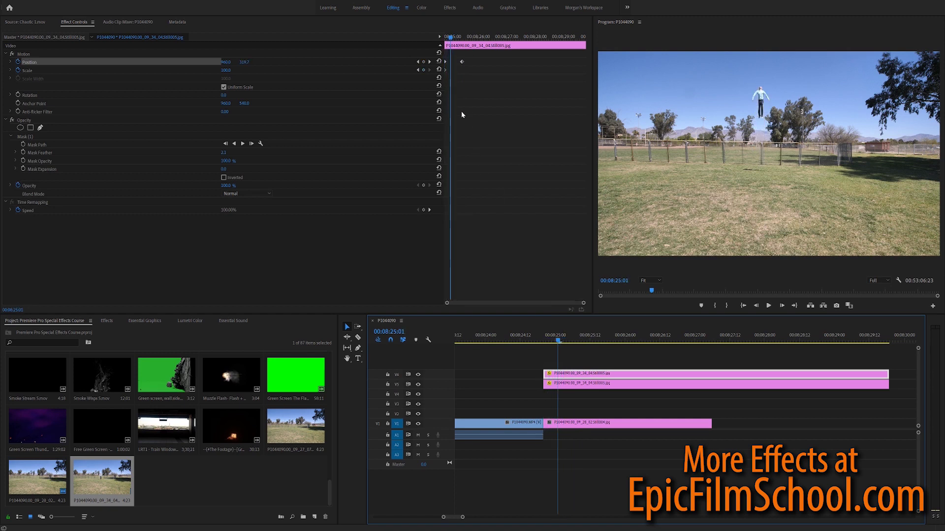
drag(462, 62, 453, 62)
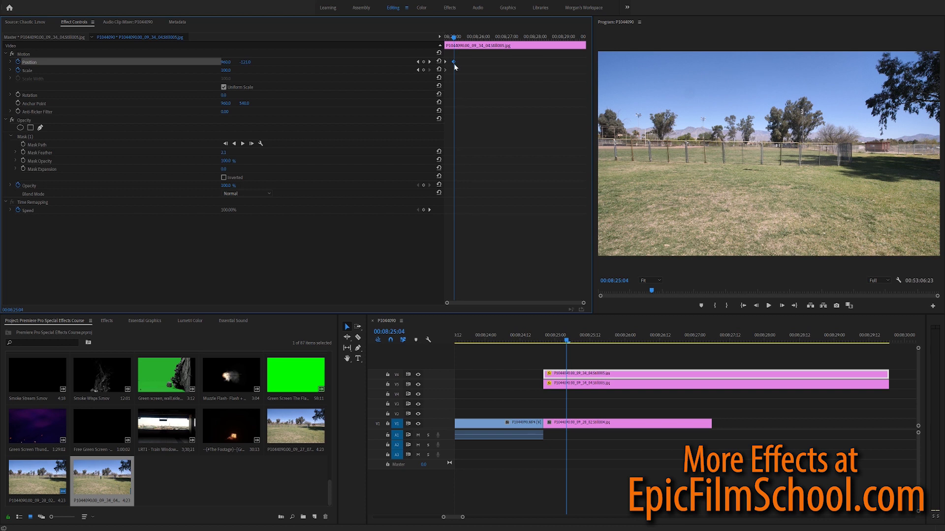
Replay the launch from the takeoff frame several times and select the masked upper still
click(543, 338)
click(769, 306)
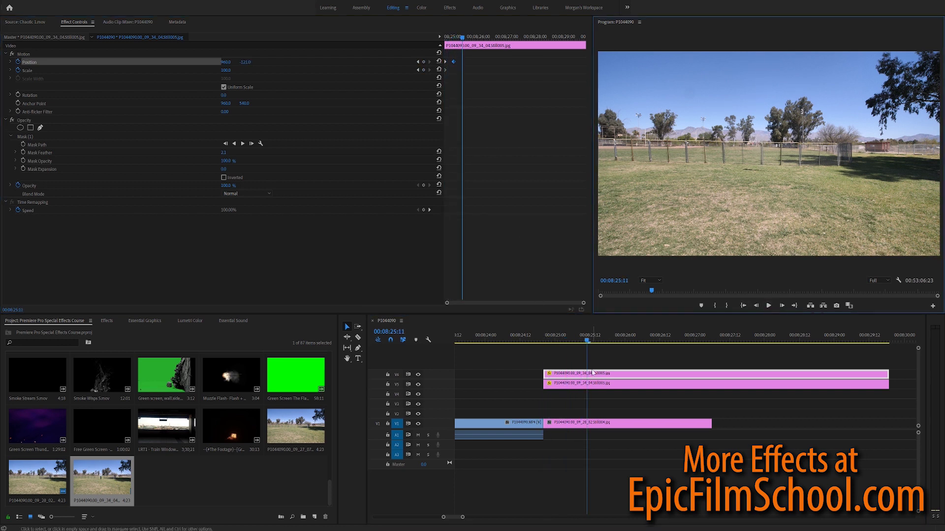
click(770, 306)
click(769, 306)
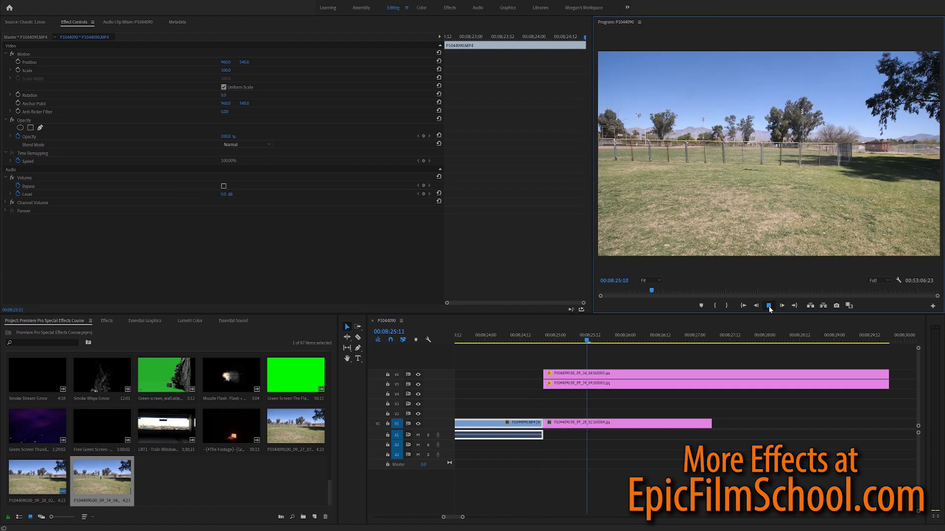
click(769, 306)
click(566, 387)
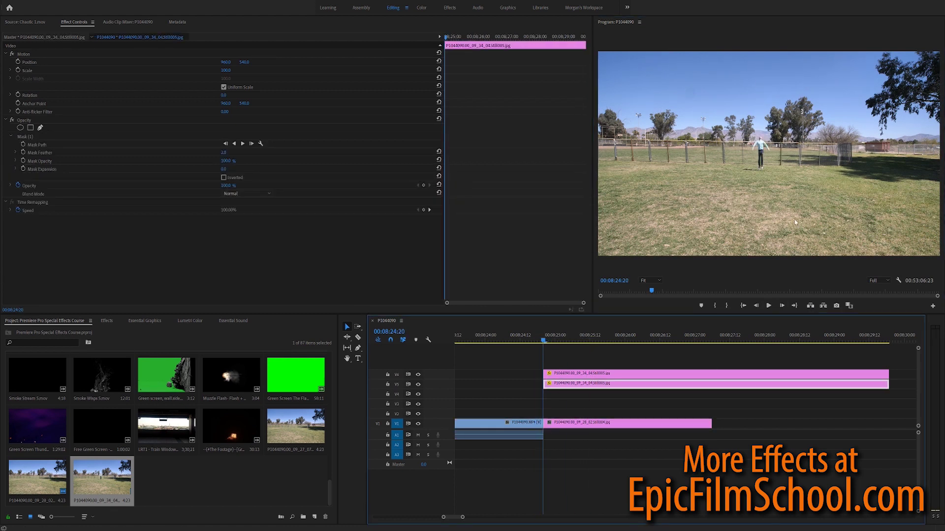
Keyframe the masked still's Scale and Position so it slides out of frame a few frames later
click(18, 70)
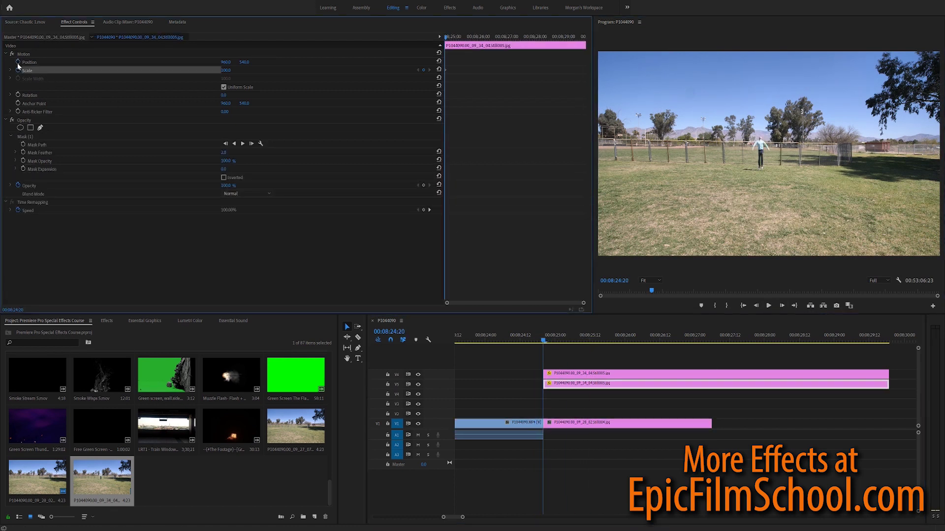
click(17, 62)
key(Right)
key(Right)
key(Right)
key(Right)
key(Right)
key(Right)
key(Right)
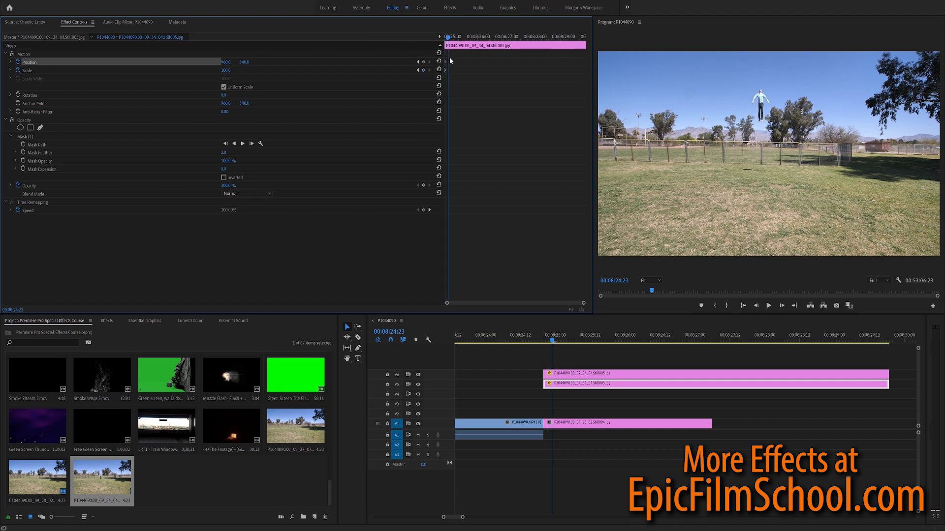
key(Right)
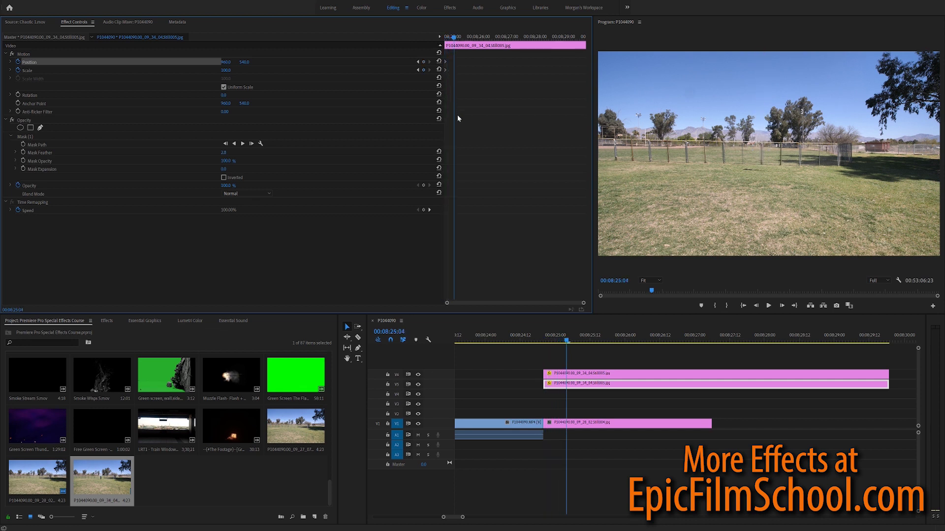
key(Right)
key(Right)
key(Right)
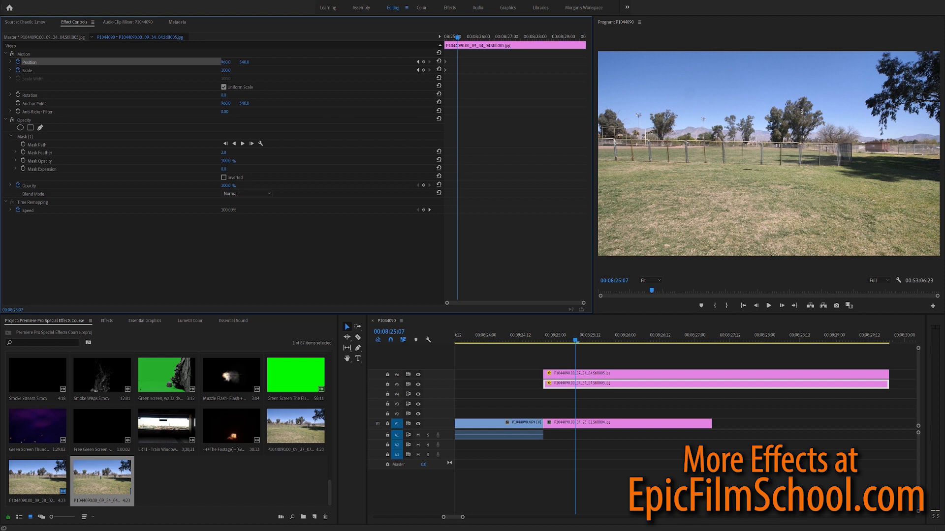
drag(225, 62, 98, 62)
Play back the launch animation from just before takeoff and save the project
drag(564, 346, 541, 346)
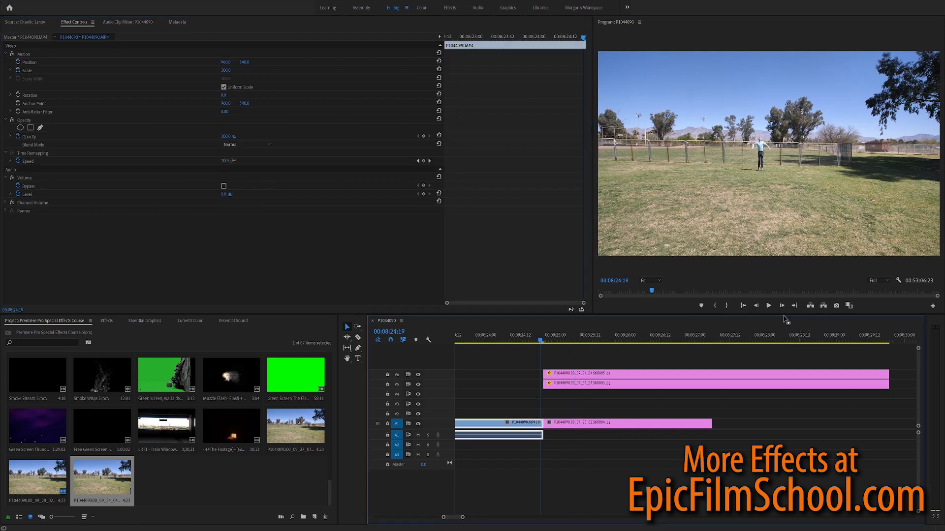
key(space)
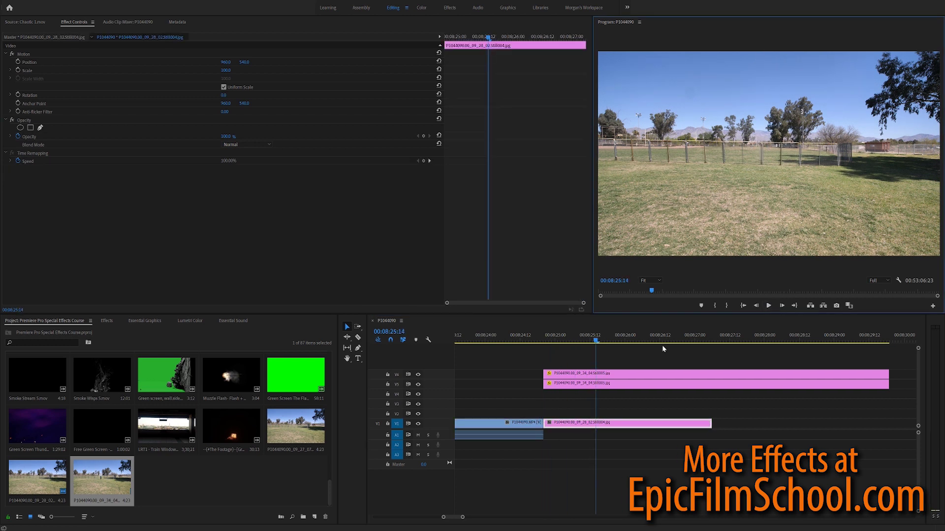
drag(548, 340, 581, 346)
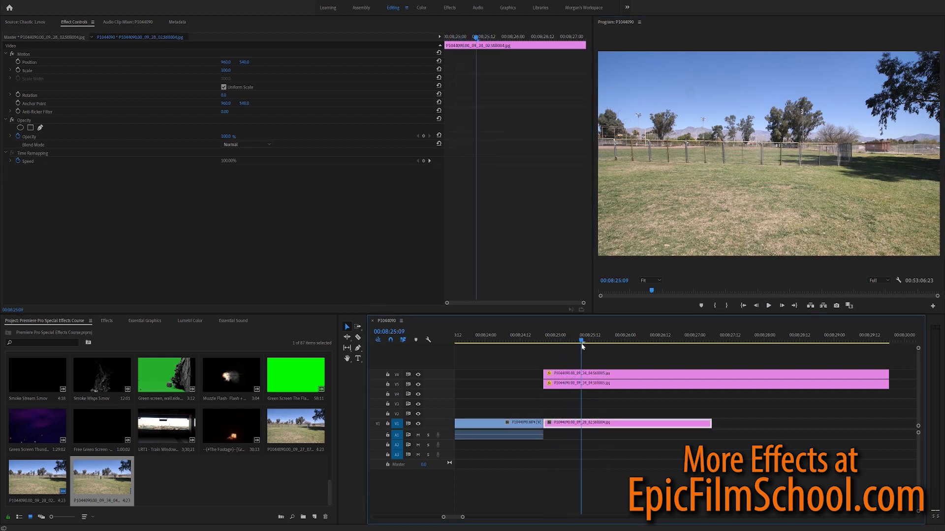
click(624, 358)
key(ctrl+s)
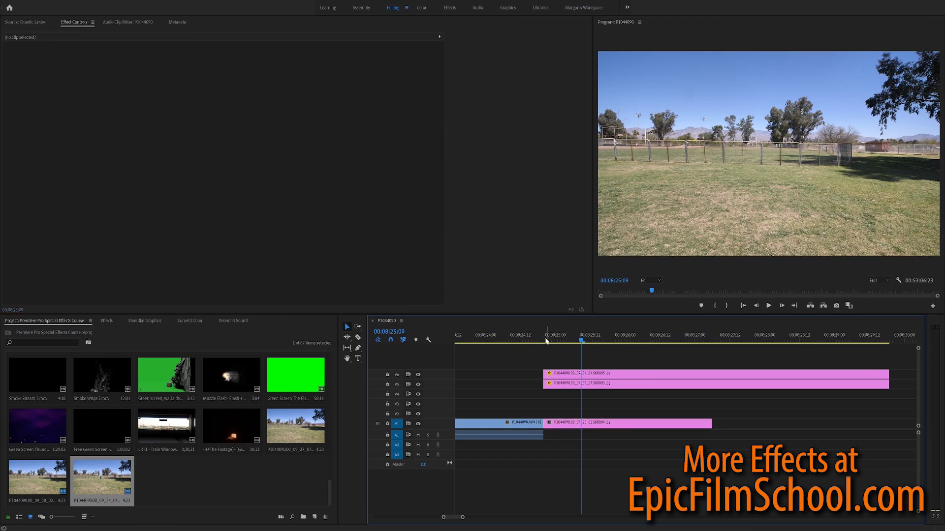
key(Up)
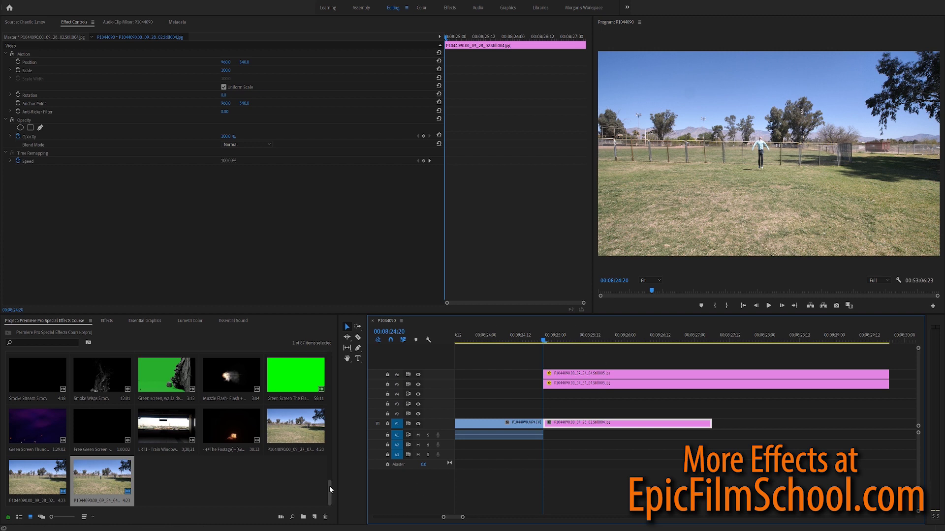
Save the project, then place the Action Essentials 2 dust clip on V4 at the takeoff frame
key(ctrl+s)
drag(329, 492, 355, 430)
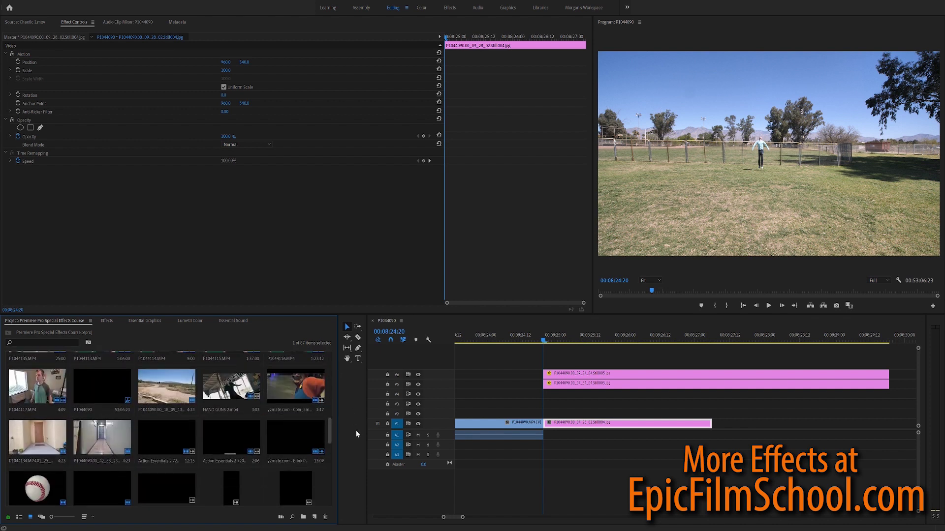
double_click(148, 406)
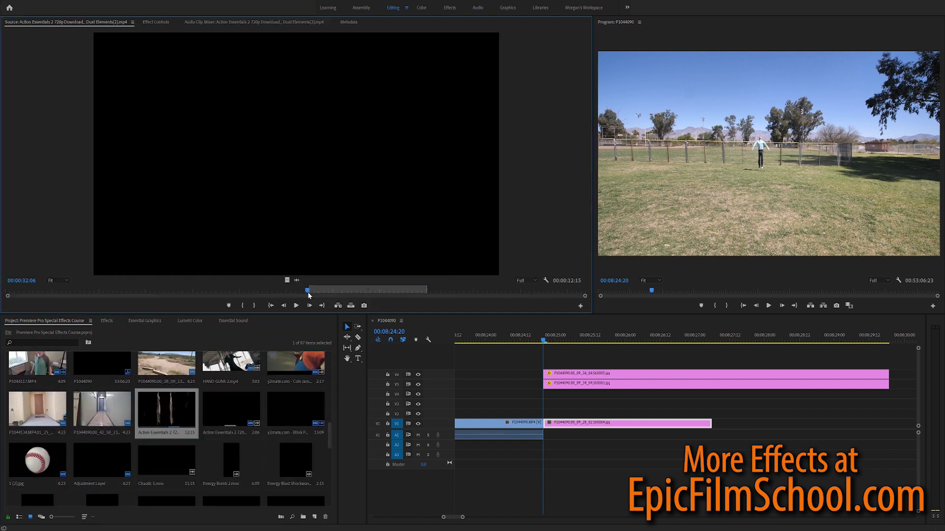
drag(308, 295, 566, 399)
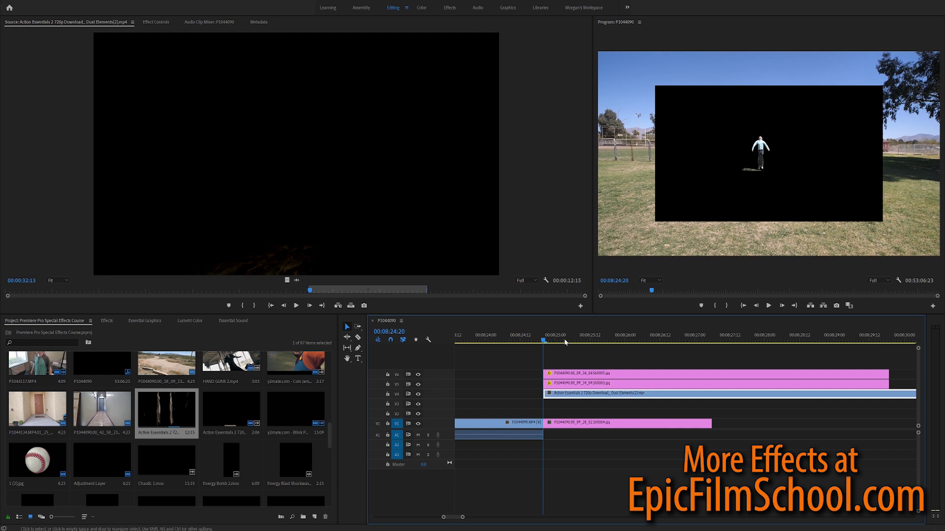
drag(543, 340, 590, 343)
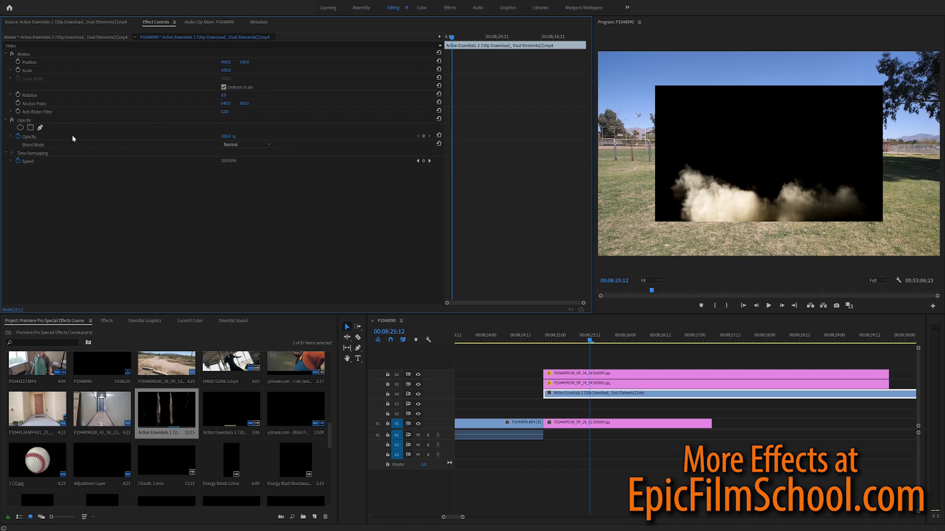
Set the dust clip's Opacity blend mode to Screen and play it back over the jump
click(38, 146)
click(264, 146)
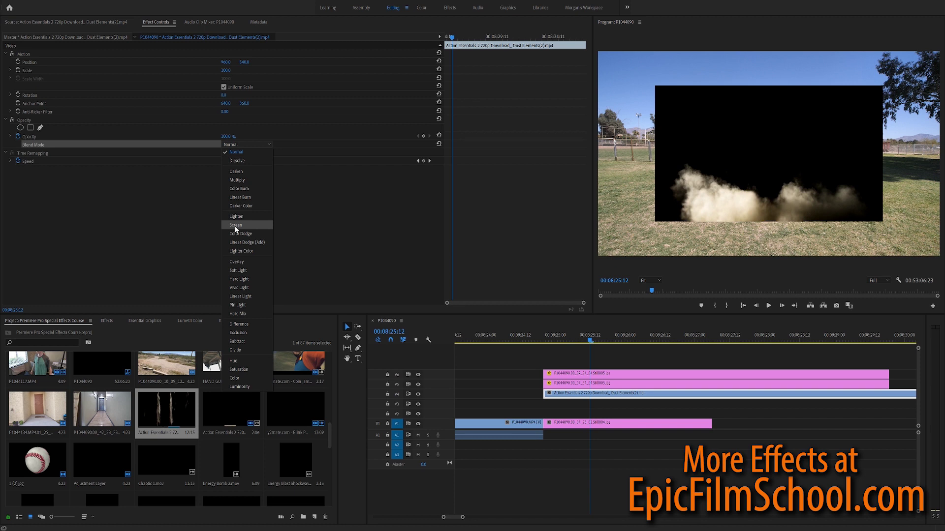
click(235, 226)
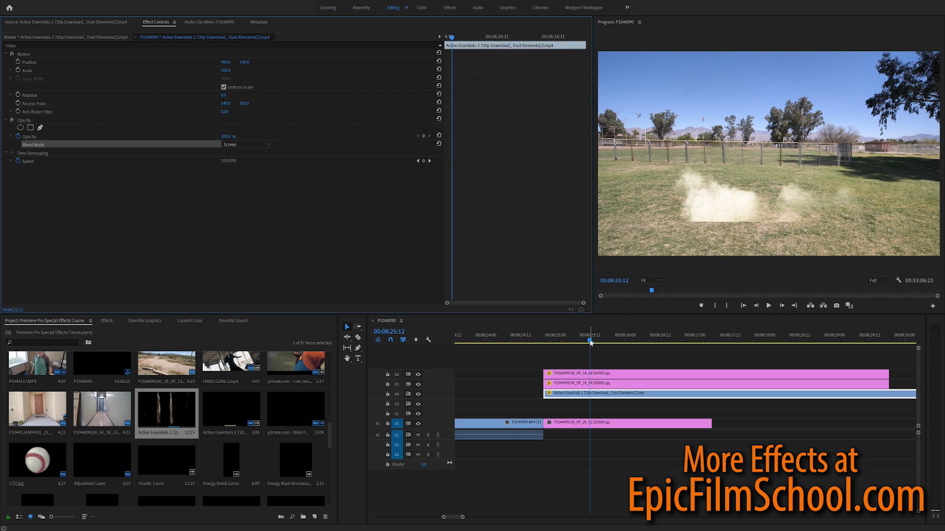
drag(591, 342, 562, 344)
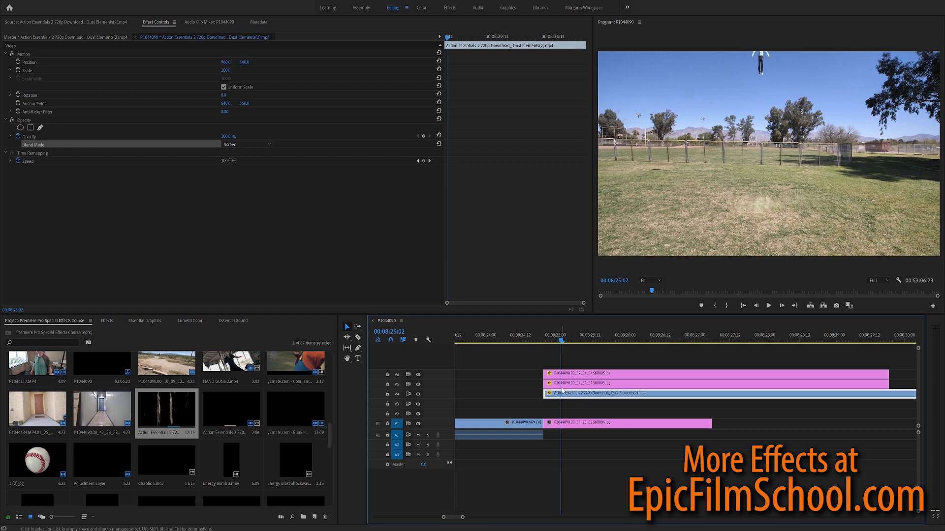
mouse_move(543, 393)
mouse_down()
mouse_move(560, 392)
mouse_move(543, 393)
mouse_up()
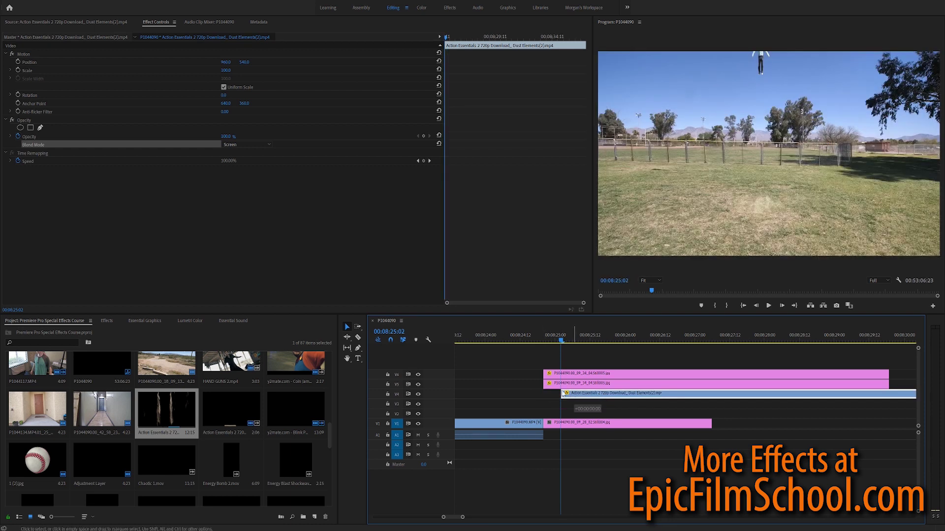
click(544, 337)
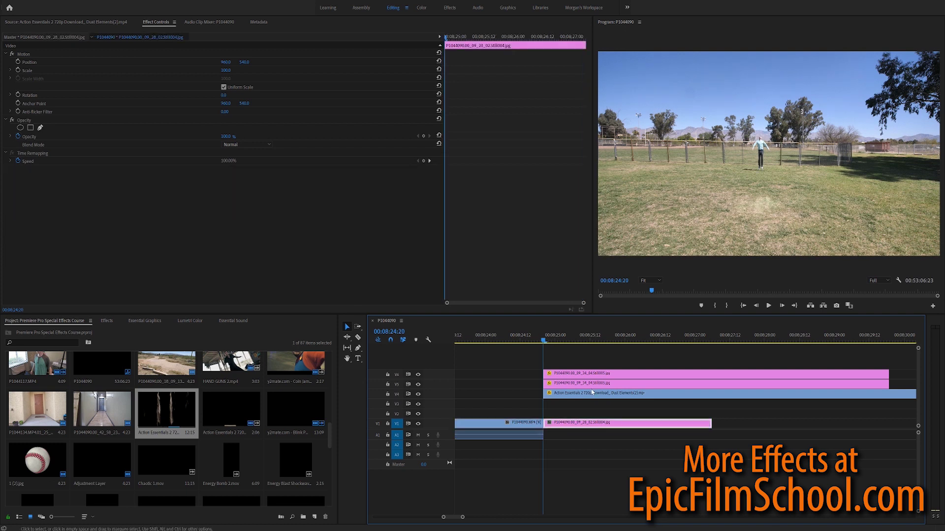
key(space)
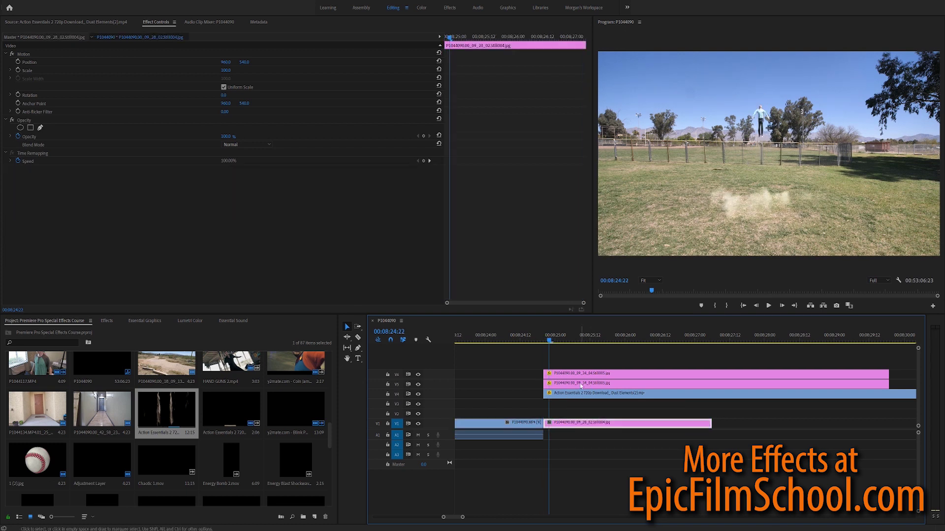
Scale the dust clip to 55.7 and move it to 922.7, 494.0 under the jumper's feet
key(space)
click(562, 393)
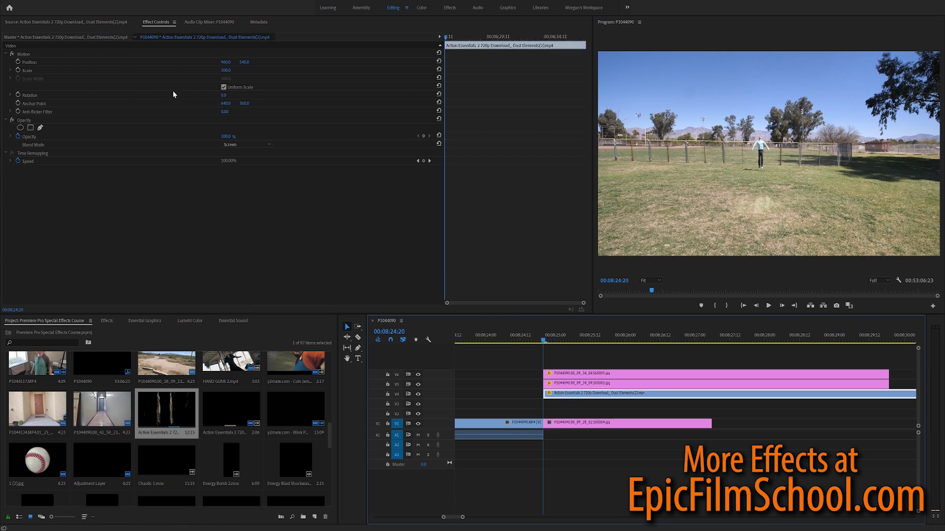
click(24, 56)
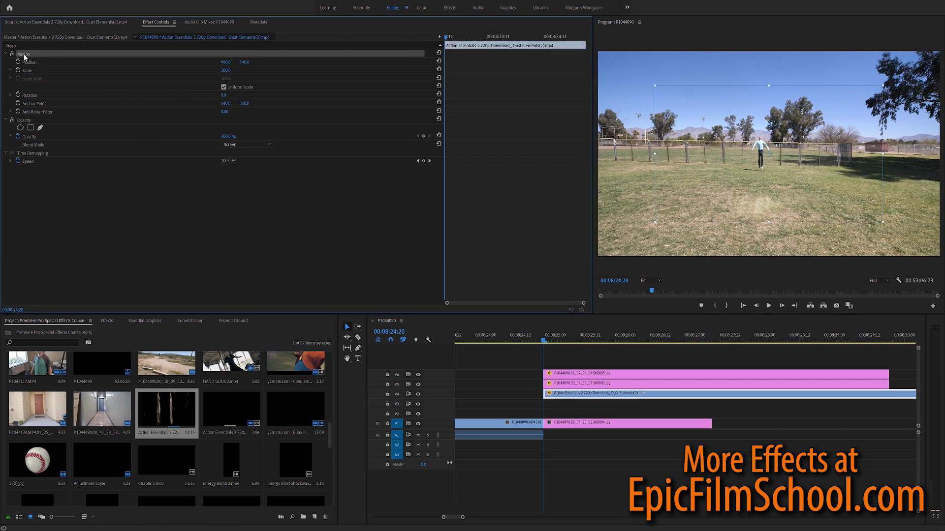
drag(651, 224, 726, 193)
drag(767, 169, 766, 166)
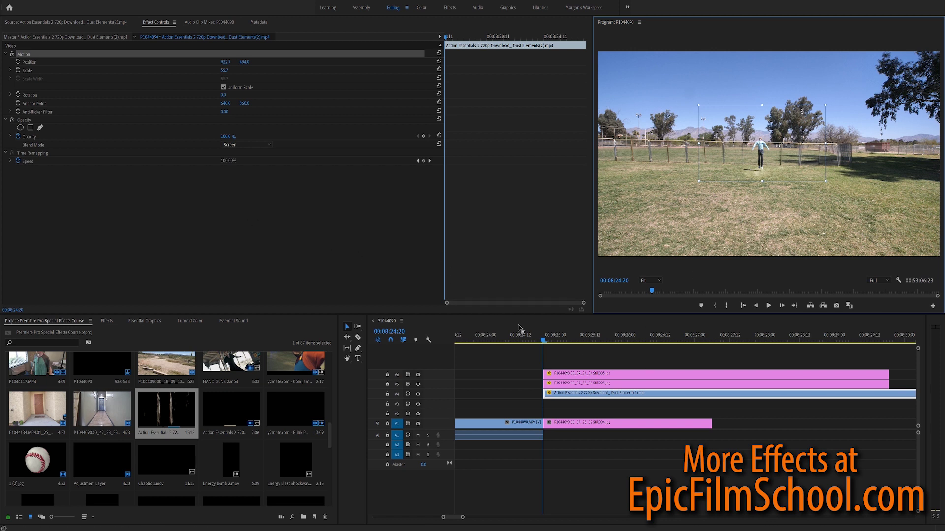
mouse_move(543, 341)
mouse_down()
mouse_move(597, 341)
mouse_move(548, 343)
mouse_up()
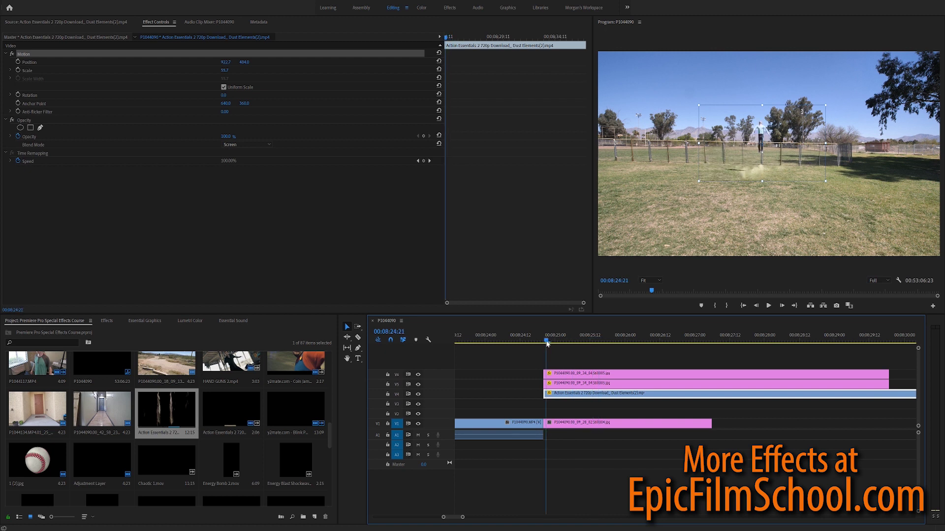
click(17, 70)
Keyframe the dust clip's Position and Scale so it grows to 169.2 a few frames into the burst
click(18, 62)
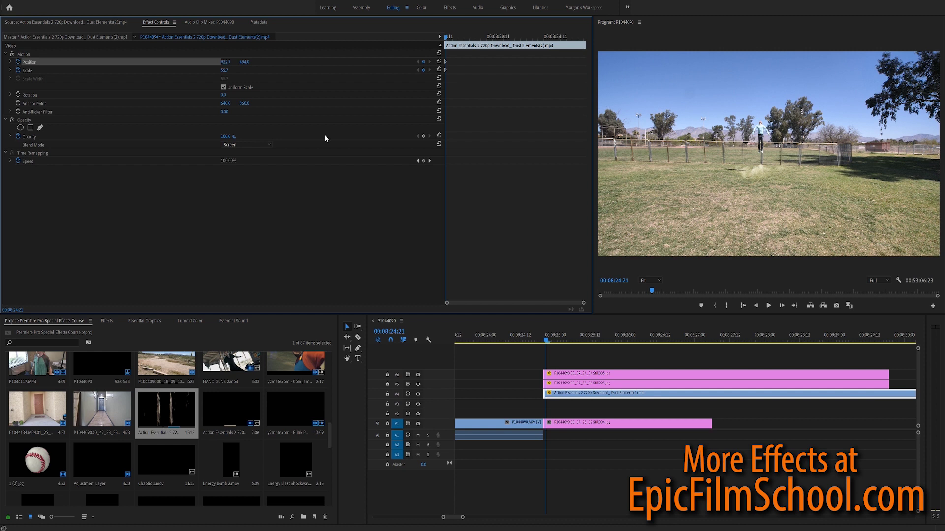
drag(448, 39, 450, 55)
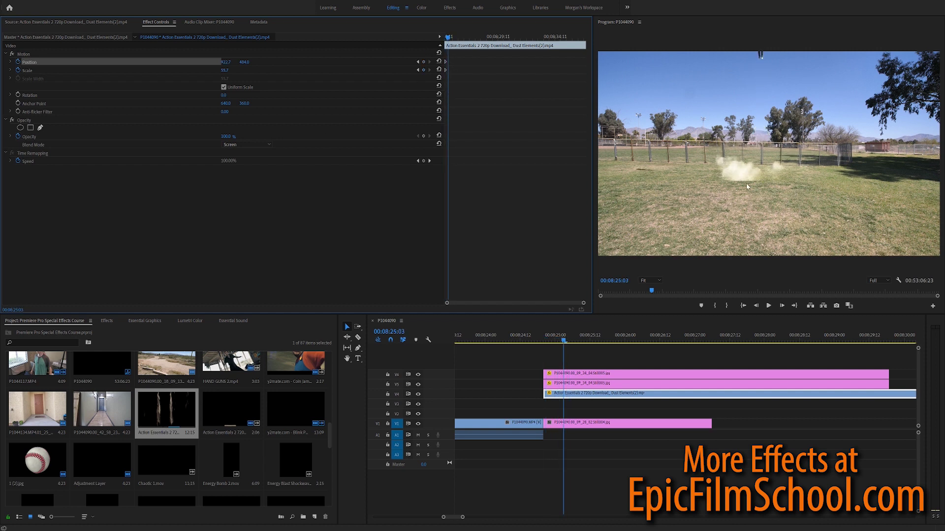
click(22, 55)
drag(763, 181, 791, 259)
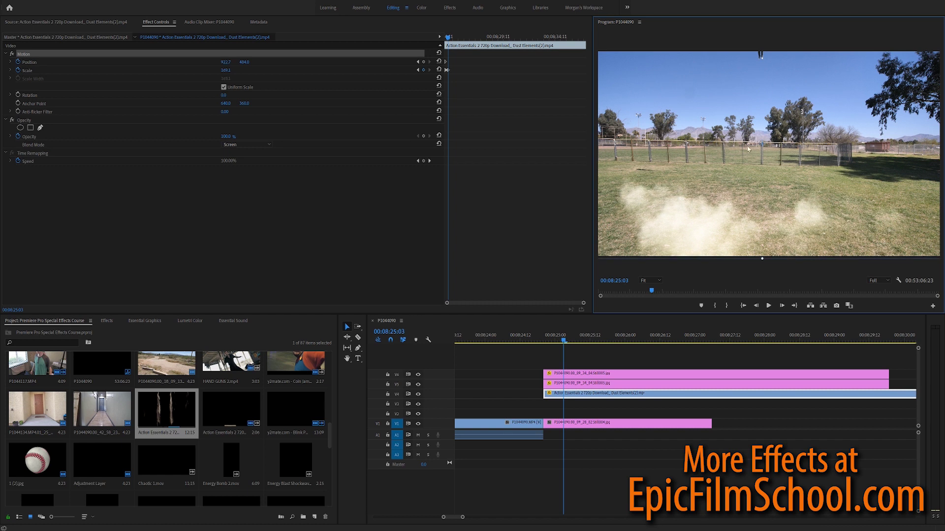
Play back the takeoff to review the growing dust, then preview the Dirt Charges clip
click(542, 336)
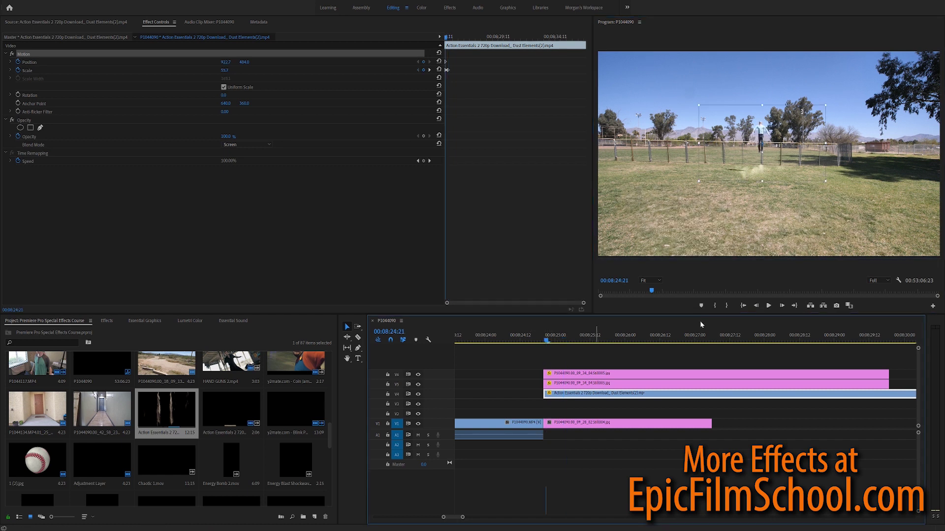
click(768, 305)
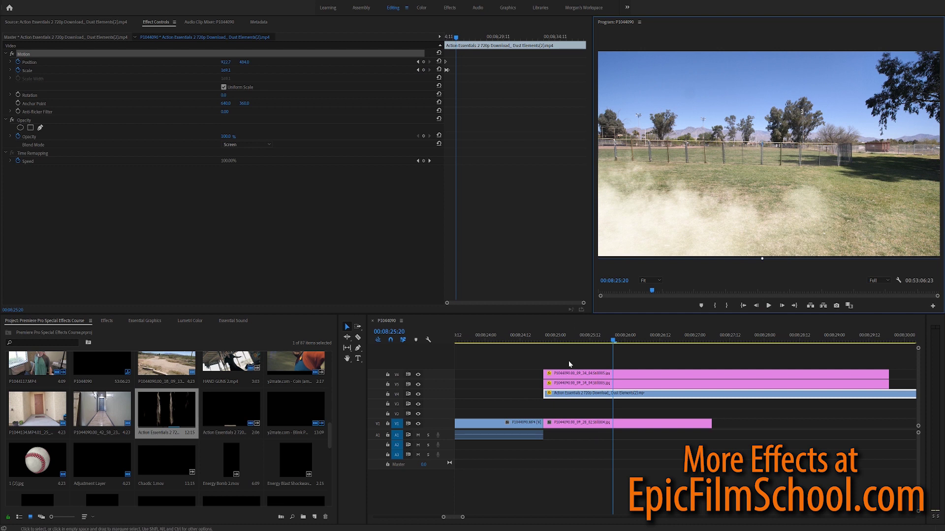
click(558, 337)
mouse_move(560, 334)
mouse_down()
mouse_move(635, 340)
mouse_move(550, 343)
mouse_up()
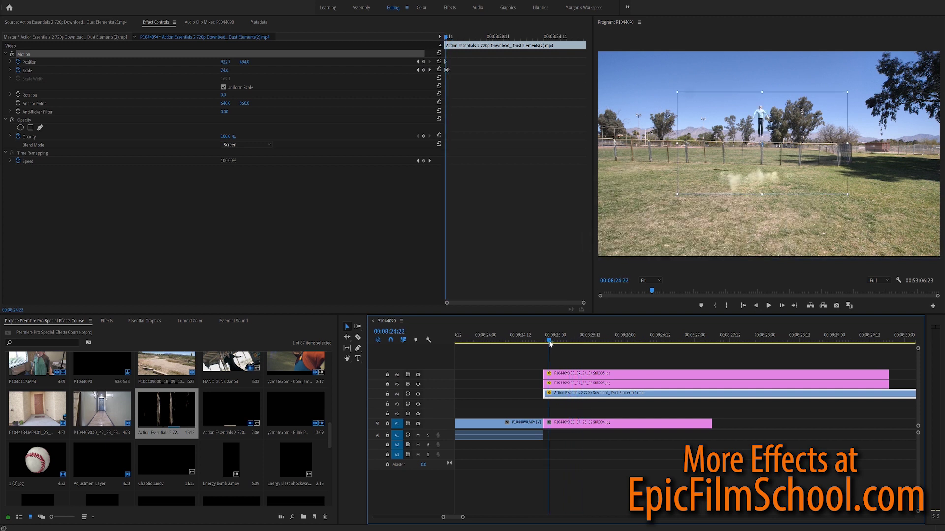
click(769, 306)
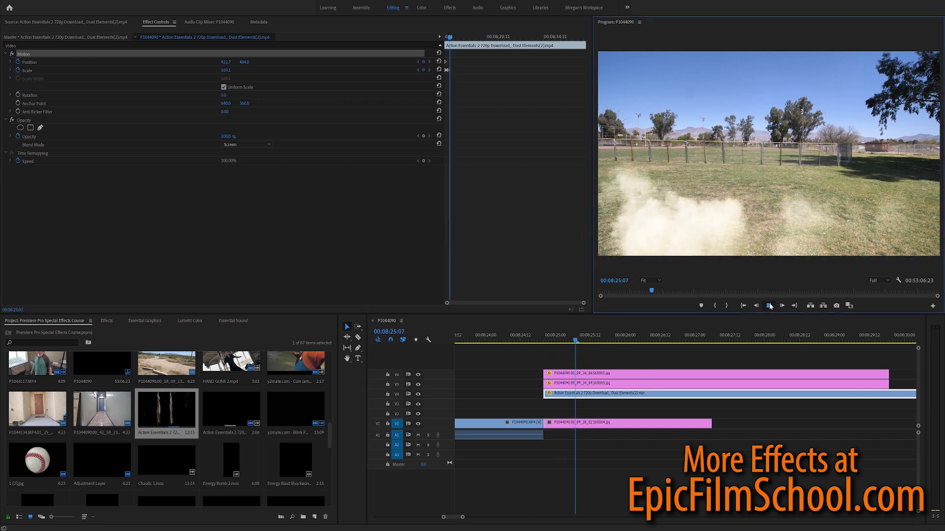
click(769, 306)
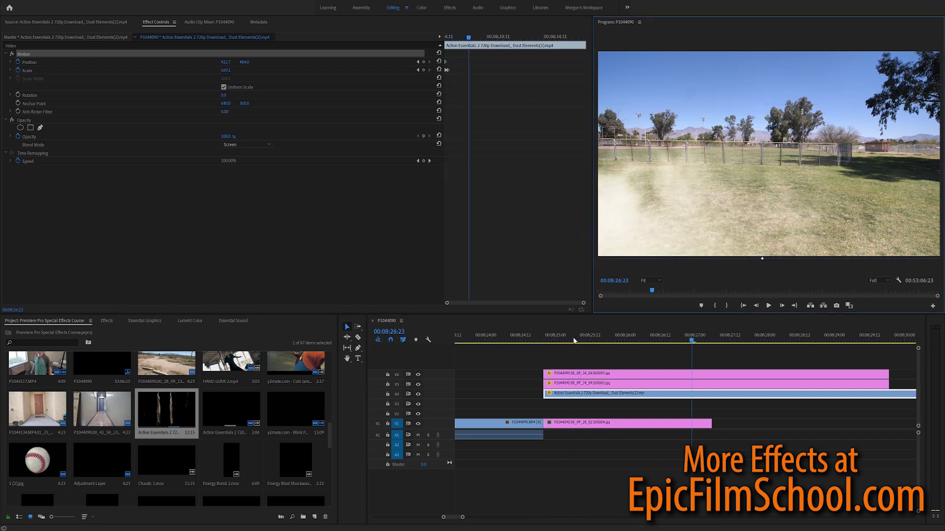
click(533, 338)
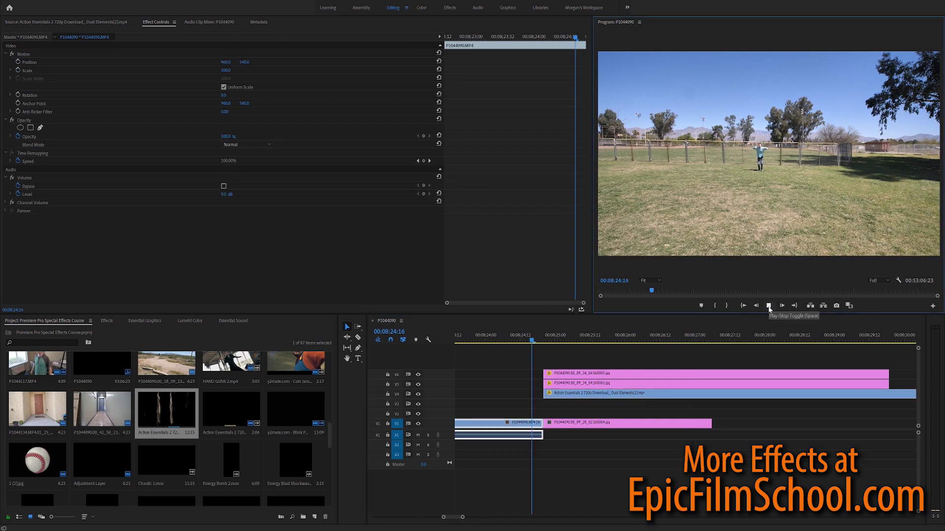
click(768, 306)
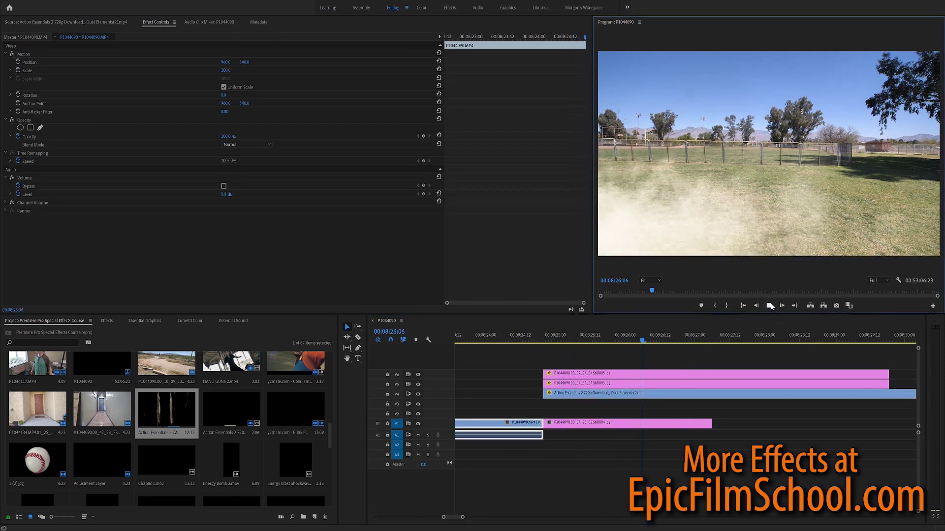
key(space)
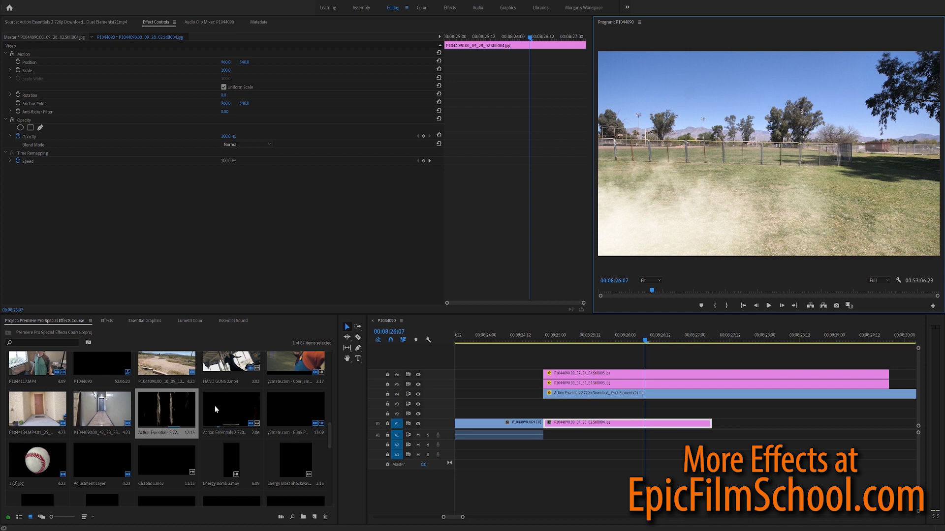
double_click(219, 406)
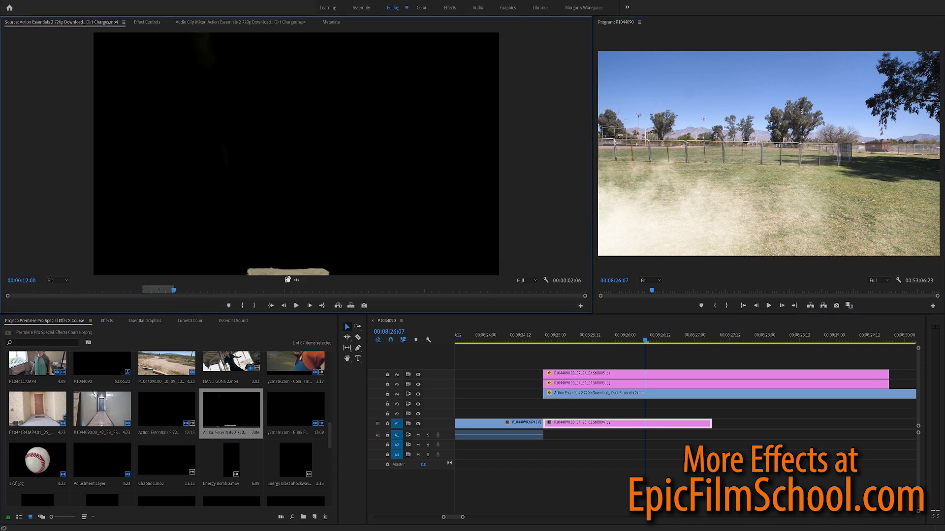
Place the Dirt Charges plume on V7 at takeoff and set its blend mode to Screen
drag(156, 290, 147, 290)
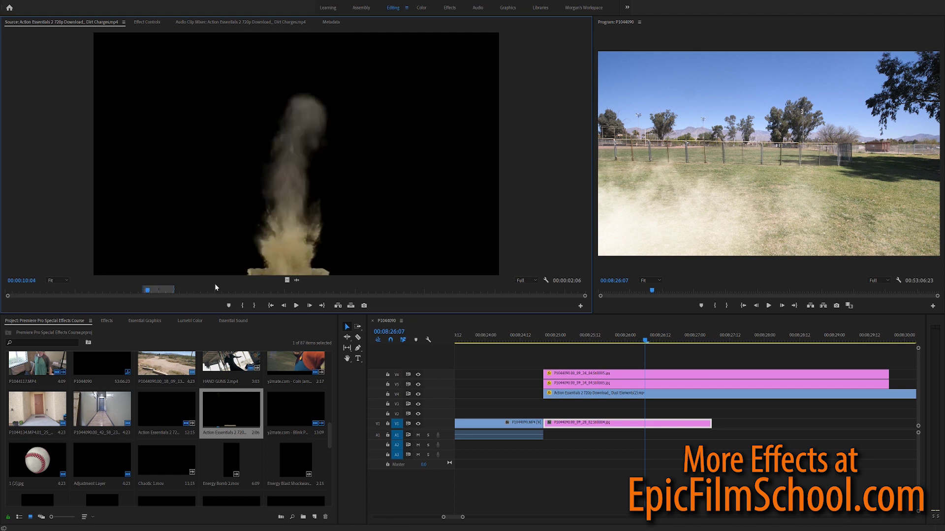
drag(302, 290, 573, 339)
click(590, 364)
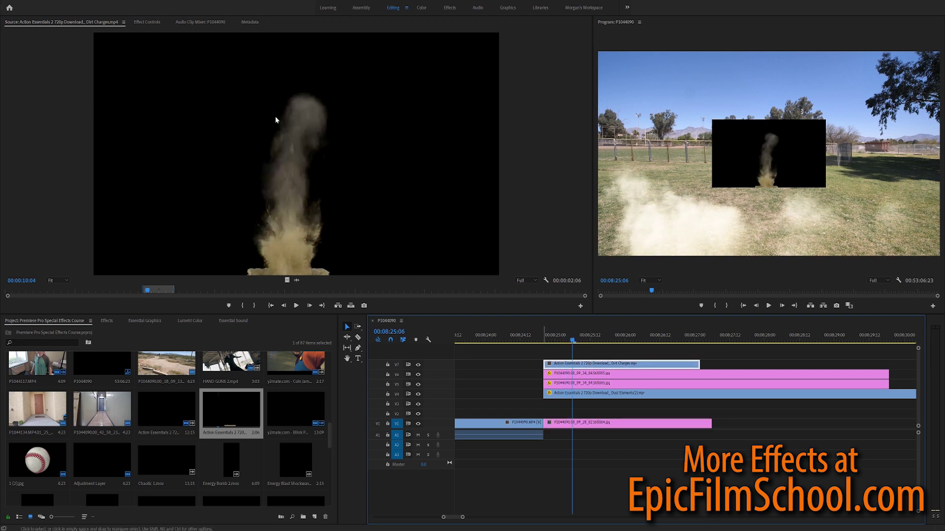
click(156, 23)
click(251, 145)
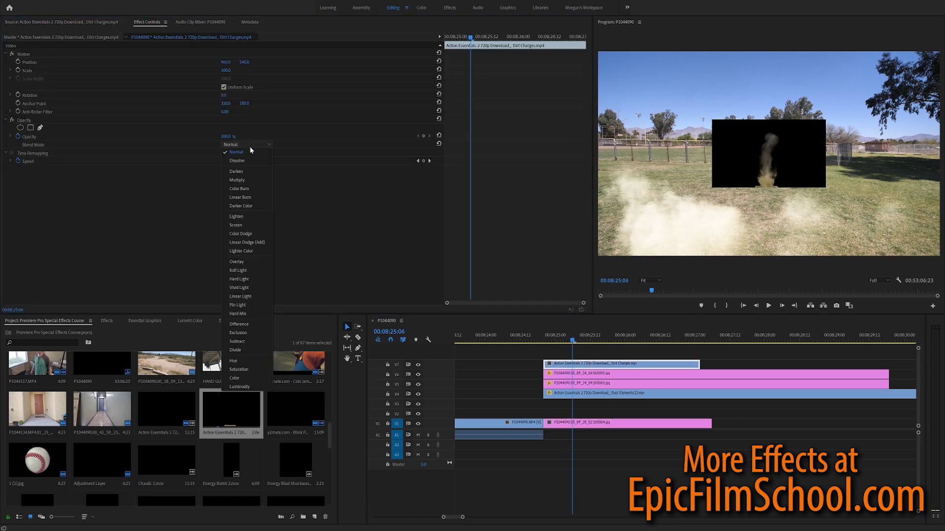
click(235, 226)
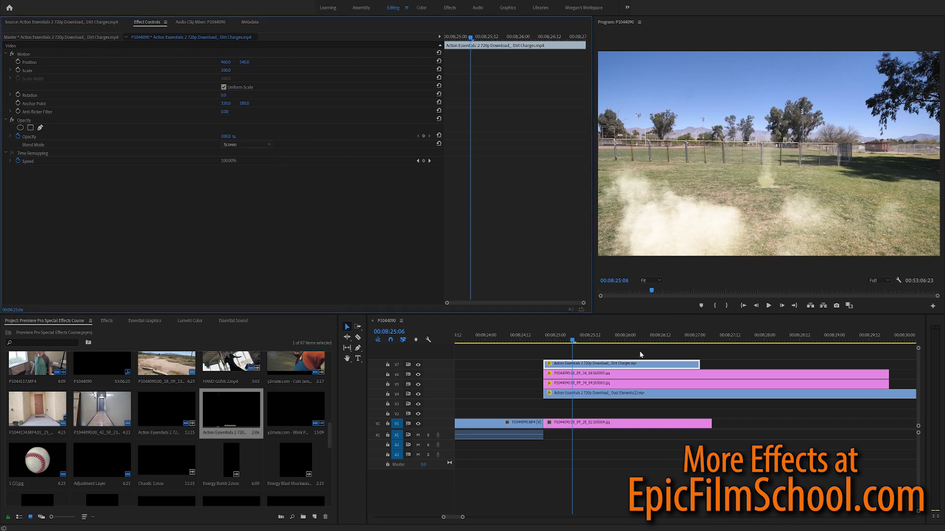
Trim the plume clip and position it, scaled to 81.9, over the jumper's takeoff spot
click(552, 340)
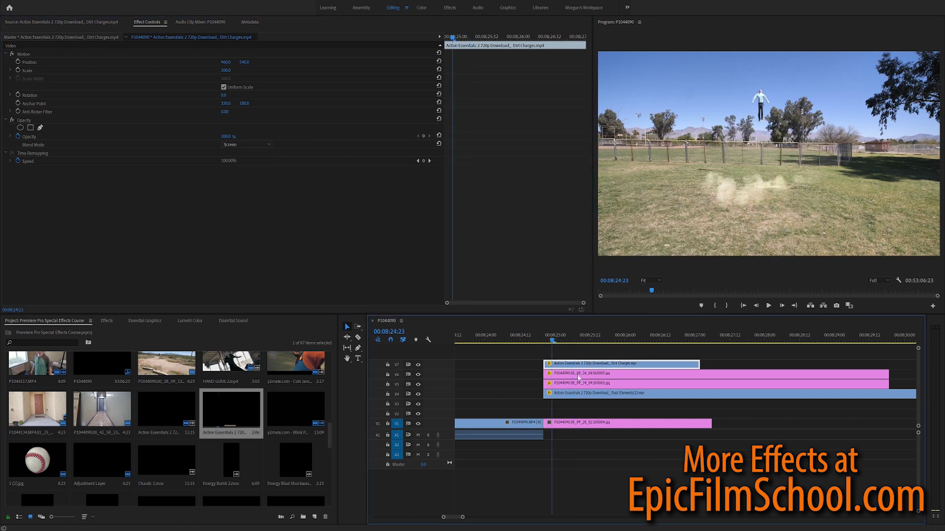
drag(552, 340, 544, 367)
click(544, 341)
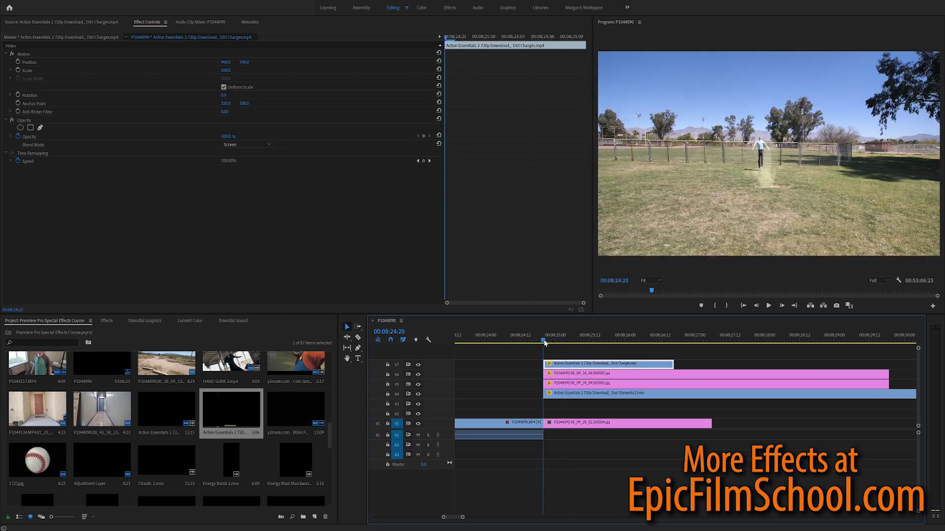
click(24, 54)
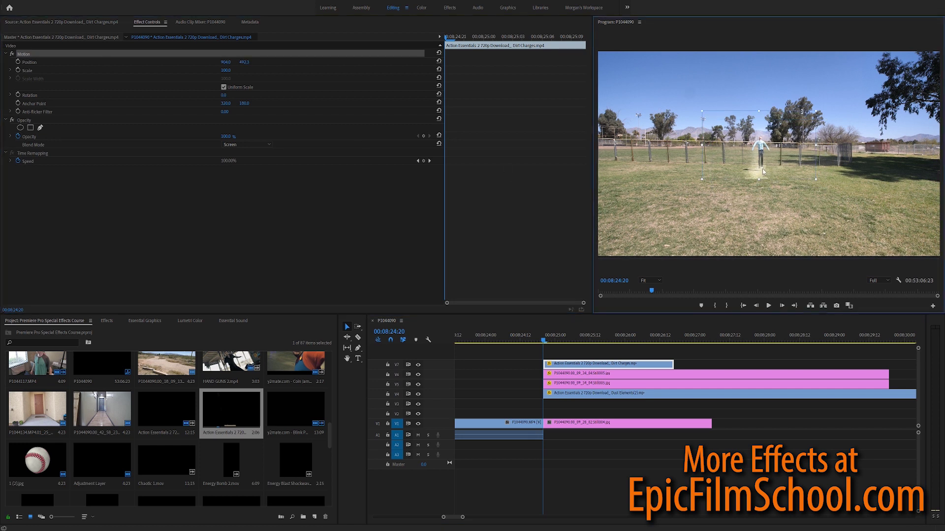
mouse_move(773, 180)
mouse_down()
mouse_move(764, 170)
mouse_move(774, 164)
mouse_up()
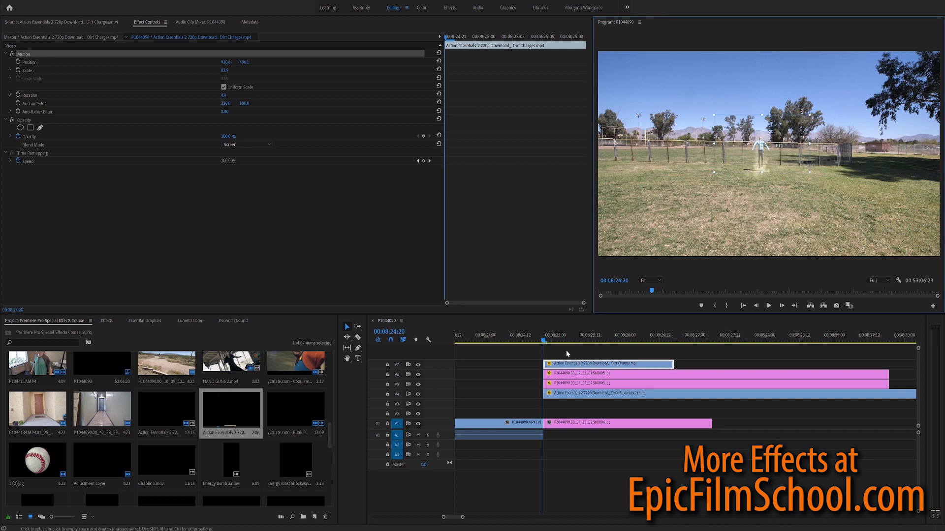
mouse_move(546, 338)
mouse_down()
mouse_move(570, 335)
mouse_move(545, 338)
mouse_move(522, 366)
mouse_move(537, 342)
mouse_up()
click(541, 342)
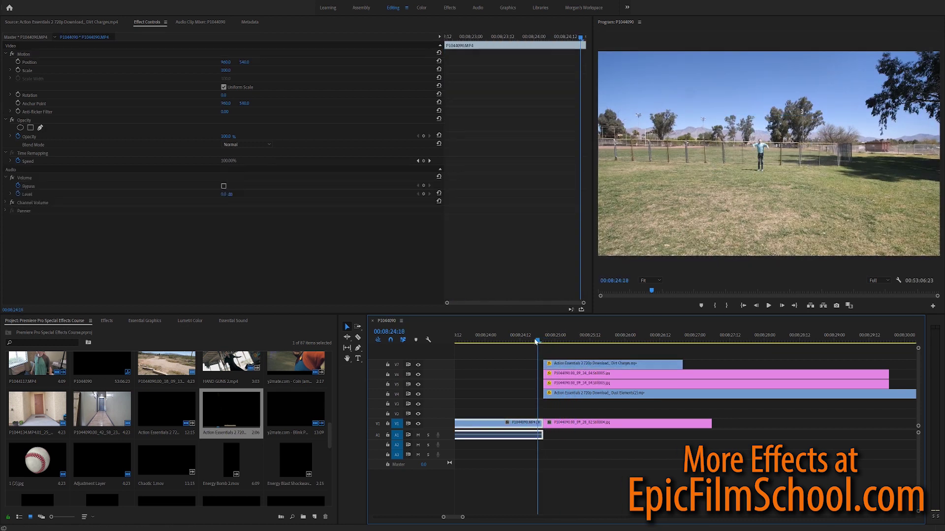
Zoom the Program monitor to 400% on a dusty frame and reselect the Dirt Charges clip
click(769, 305)
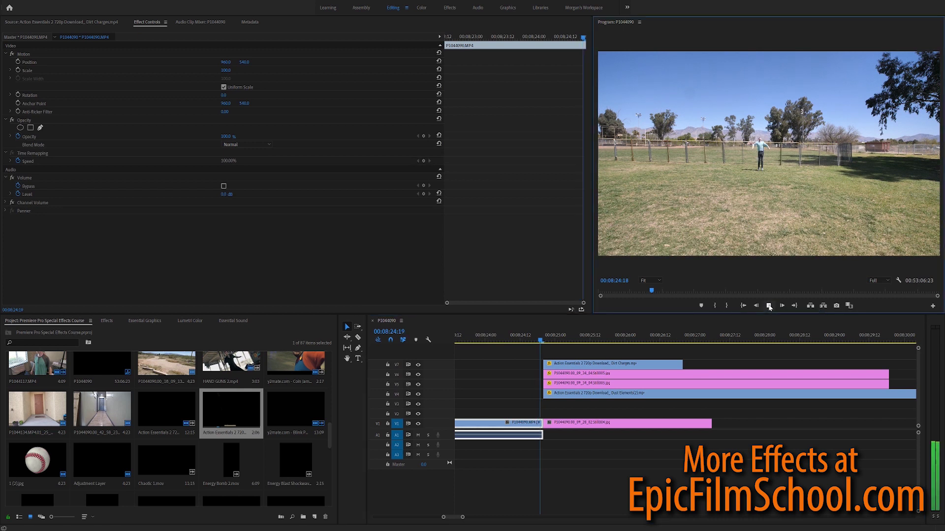
click(769, 305)
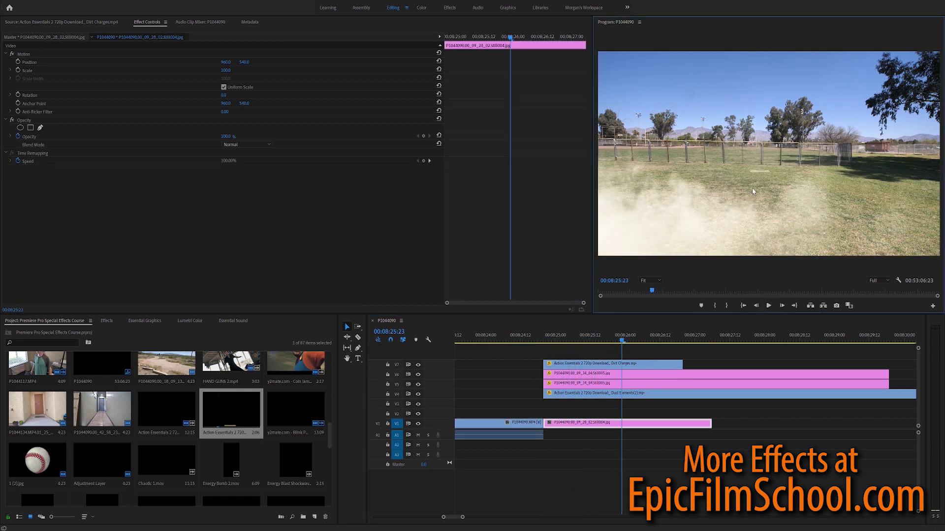
click(656, 280)
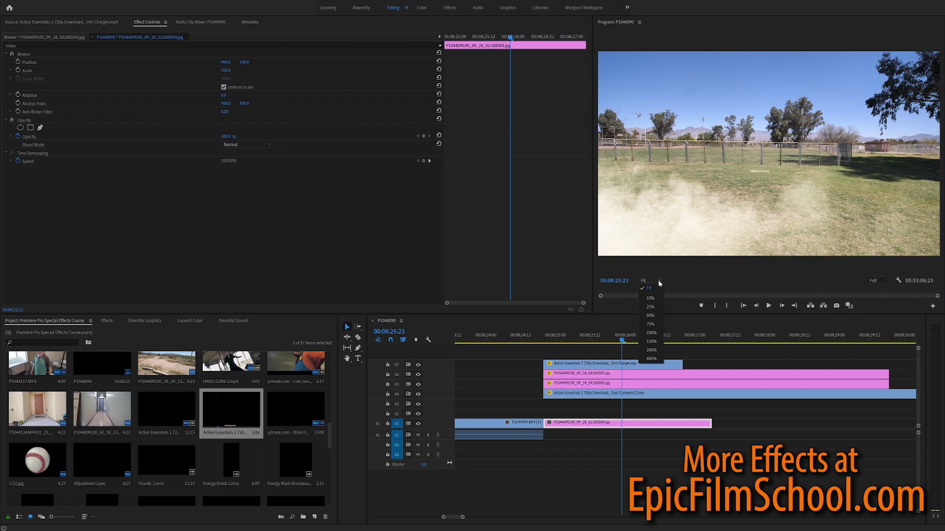
click(650, 356)
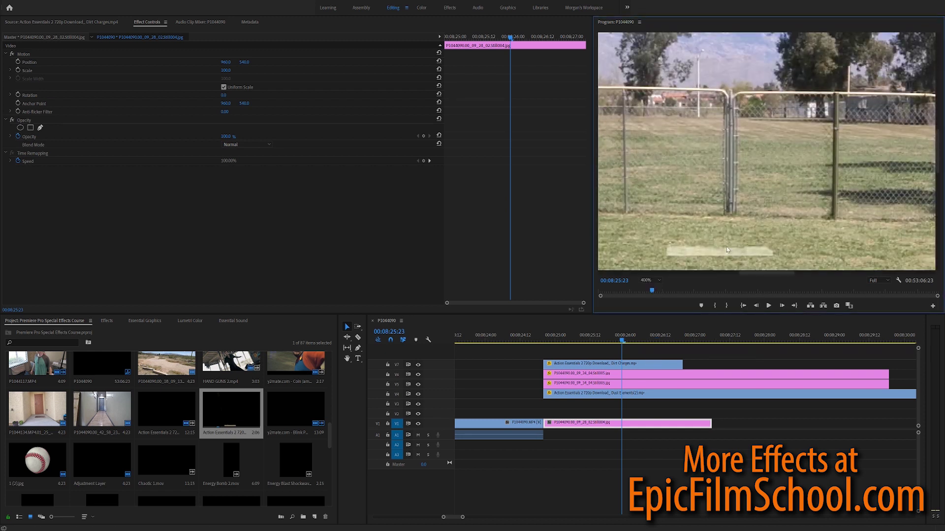
click(596, 364)
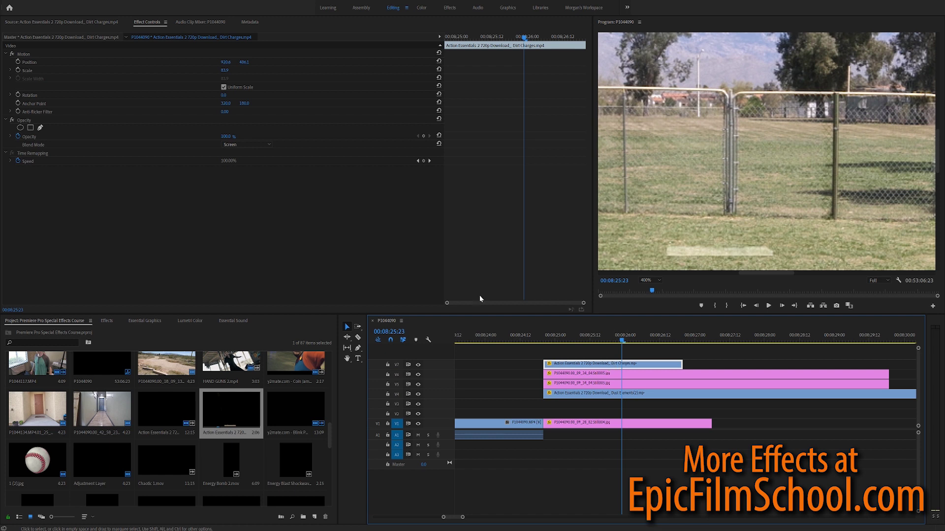
Draw a mask around the white strip at the plume's base and invert it
click(41, 128)
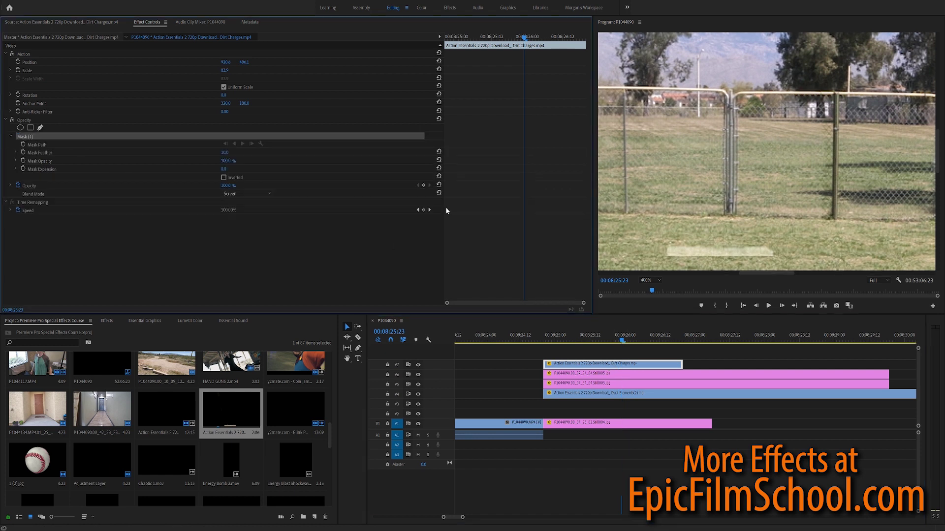
click(666, 245)
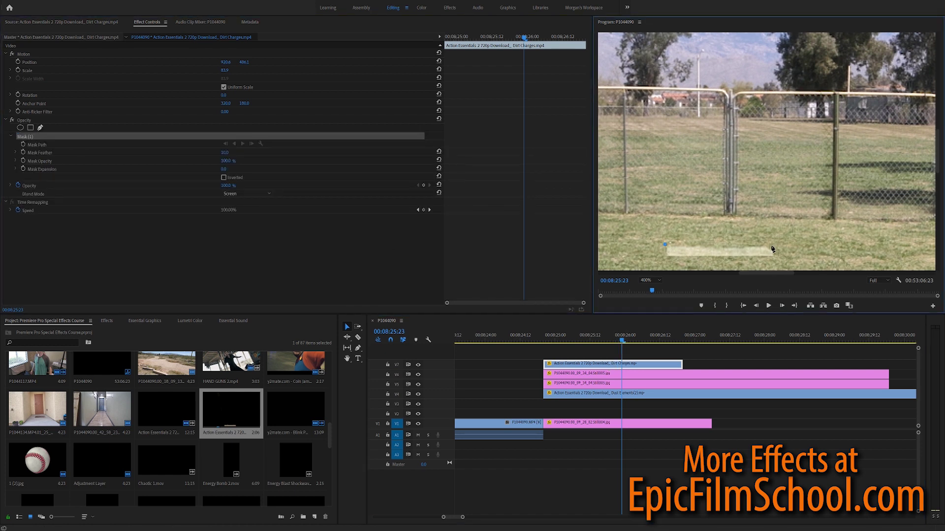
click(770, 245)
click(664, 260)
click(665, 245)
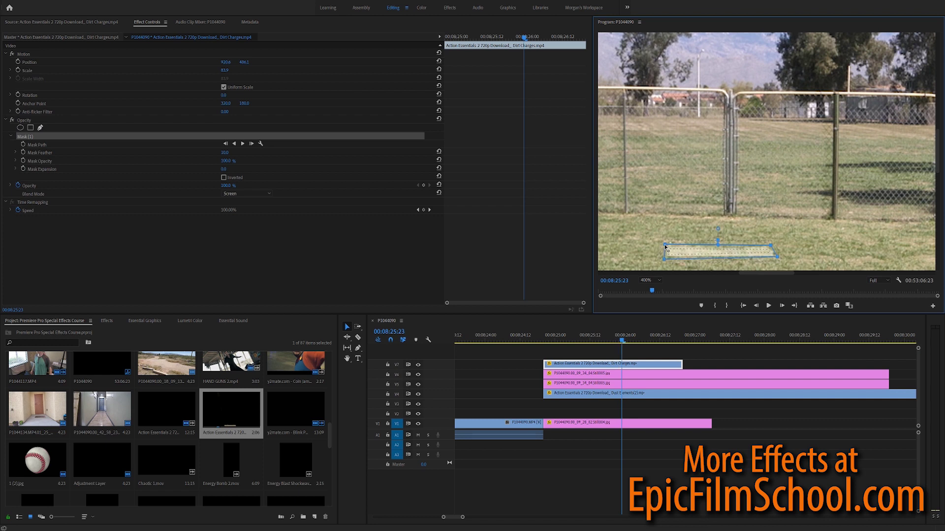
click(224, 178)
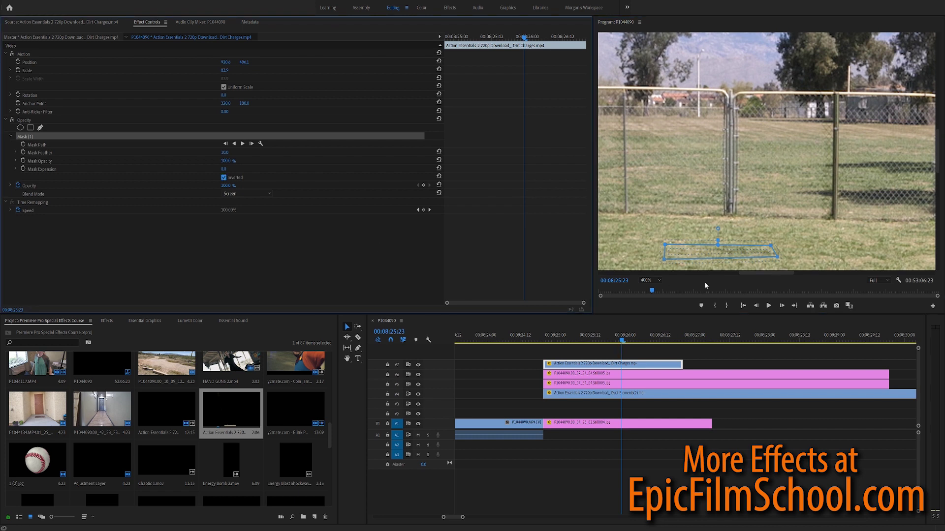
click(560, 343)
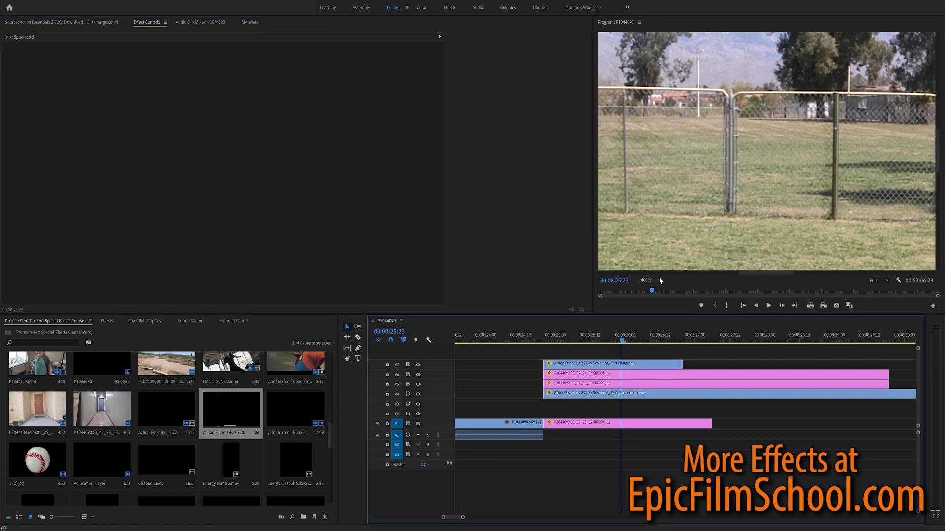
Fit the preview back to full frame and play the takeoff with all dust and smoke layers
click(654, 280)
click(641, 291)
click(555, 336)
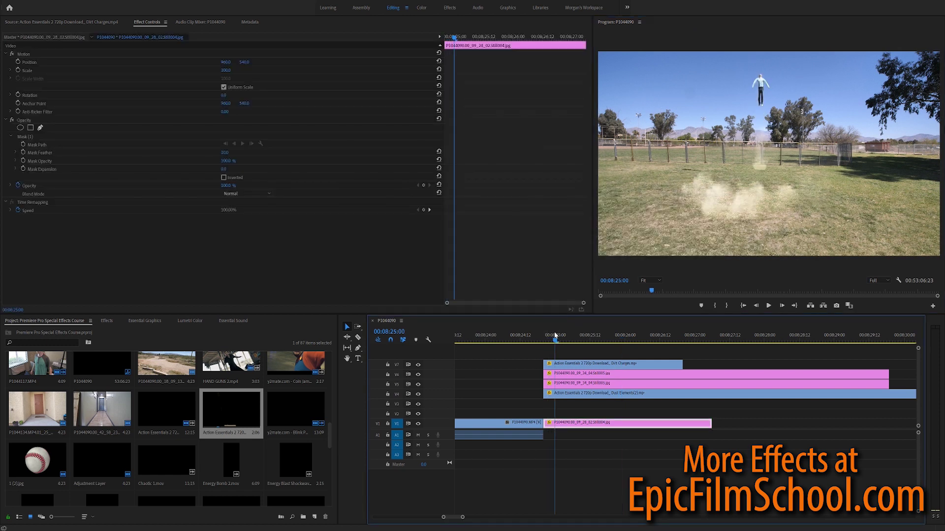
drag(555, 336, 674, 330)
click(537, 336)
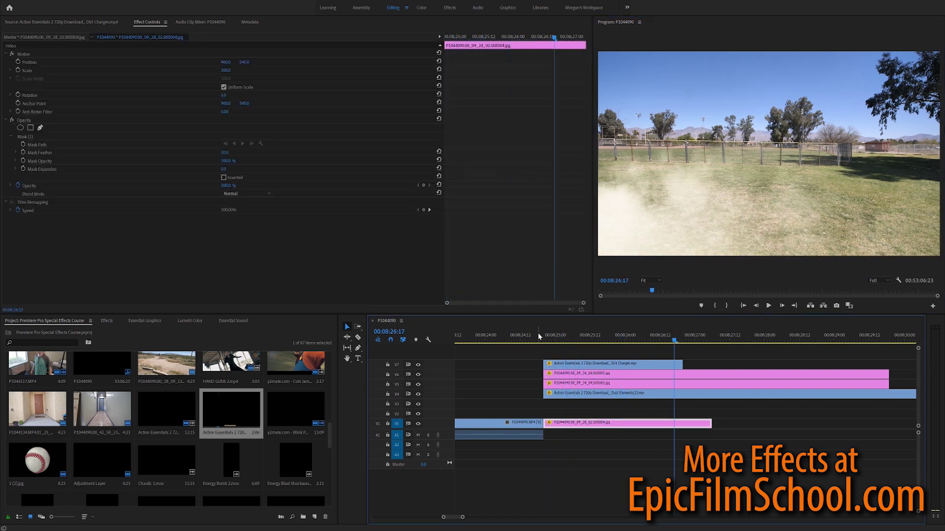
drag(496, 337, 471, 343)
click(769, 306)
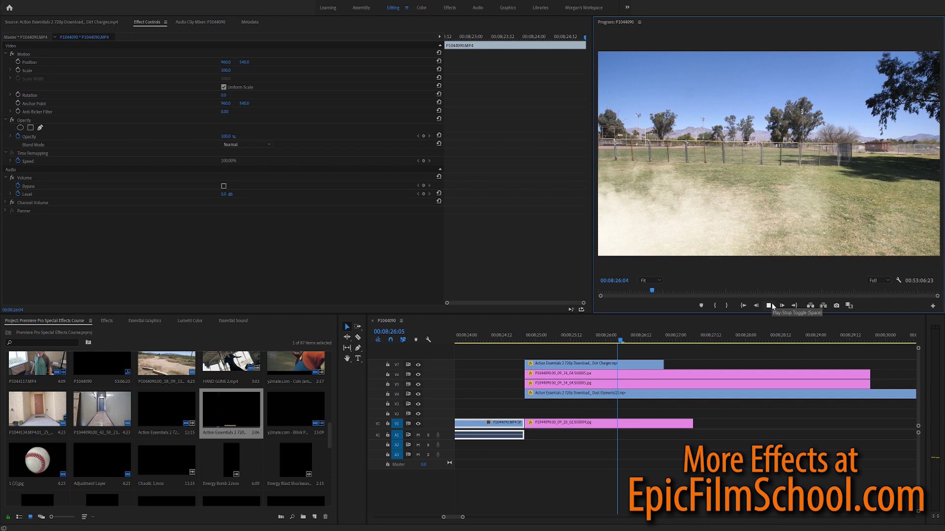
click(770, 306)
click(769, 424)
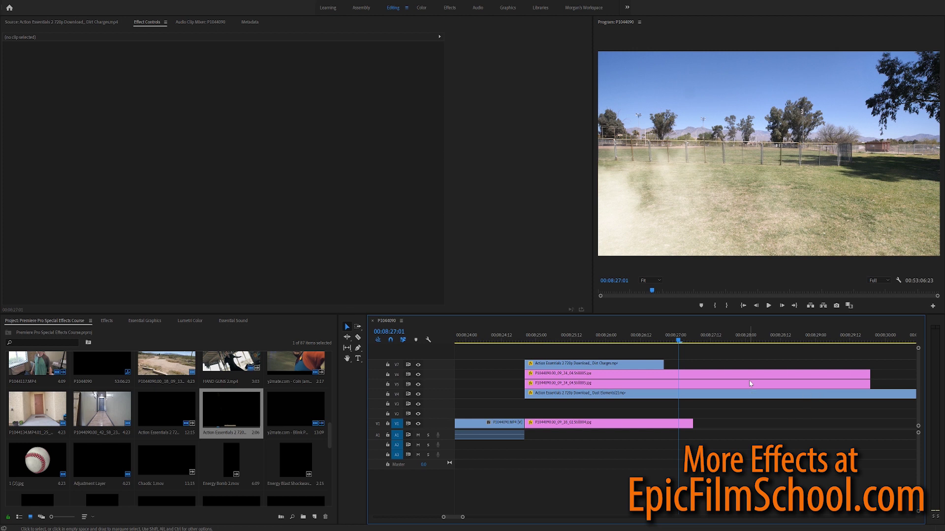
scroll(725, 399, down, 5)
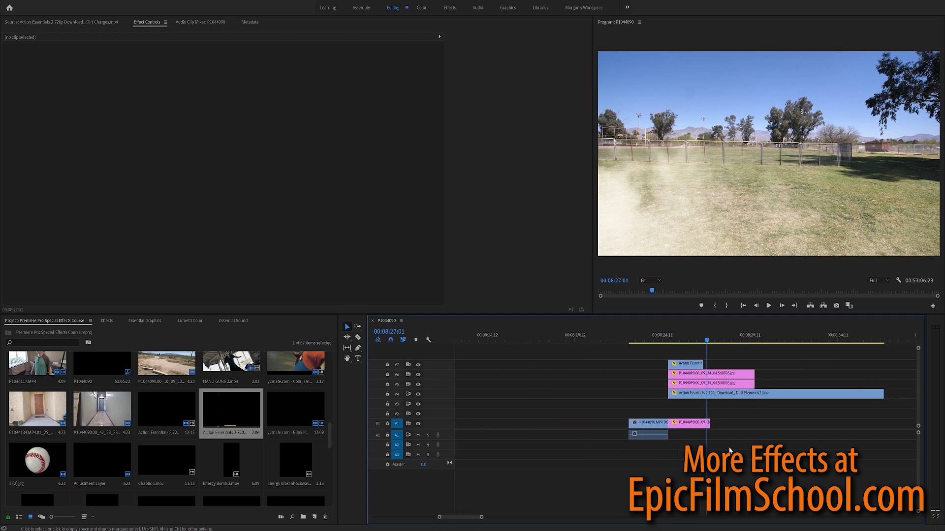
Cut the V4 dust clip with the razor and delete its unwanted tail
key(c)
click(754, 394)
key(v)
click(769, 394)
key(Delete)
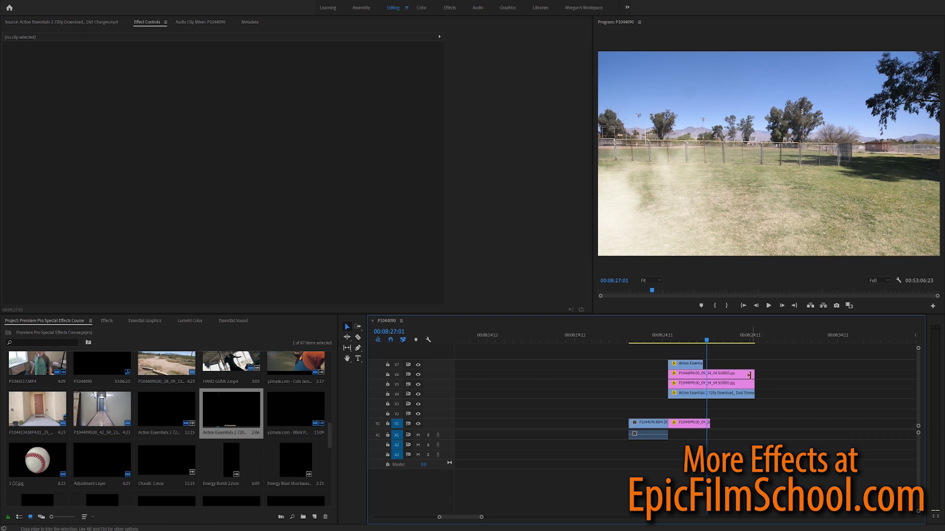
Extend V1 and trim V4–V7 so all layers end at 00:08:27:22, then select every clip
drag(717, 339, 724, 340)
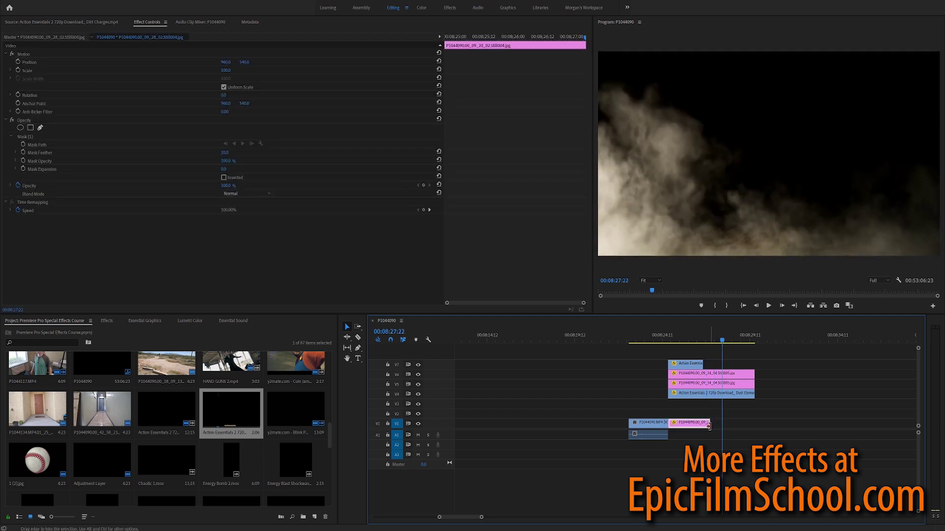
drag(709, 423, 722, 423)
drag(772, 354, 722, 395)
click(632, 341)
drag(623, 347, 746, 475)
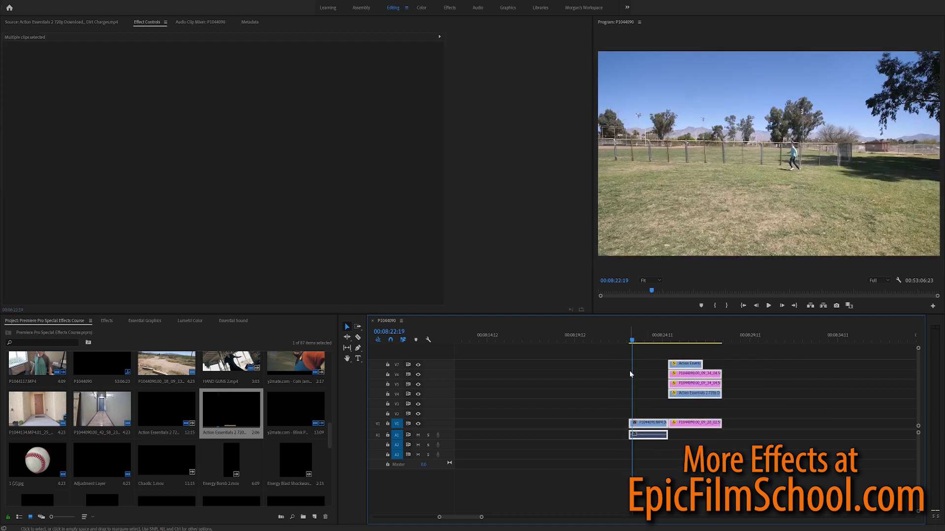
drag(618, 351, 740, 468)
Nest the selected takeoff clips into Nested Sequence 01 with the default name
right_click(648, 426)
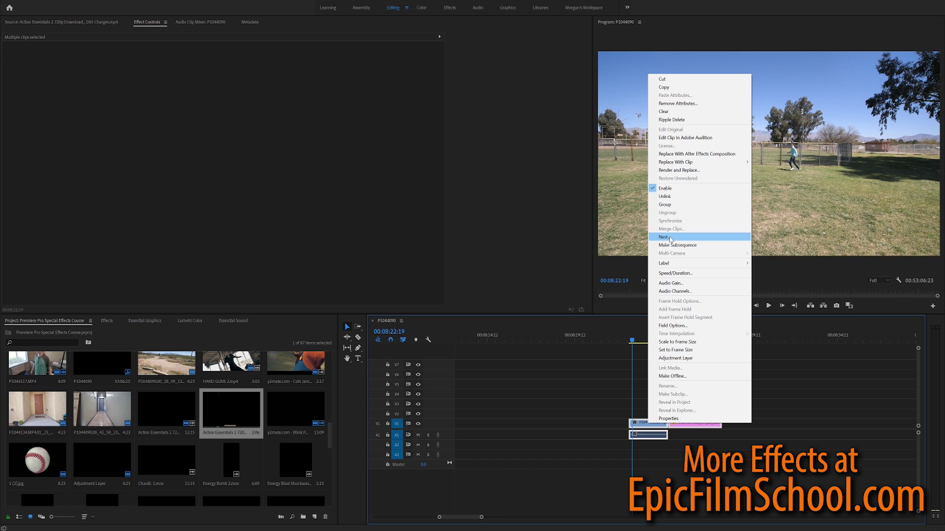
click(664, 237)
click(455, 270)
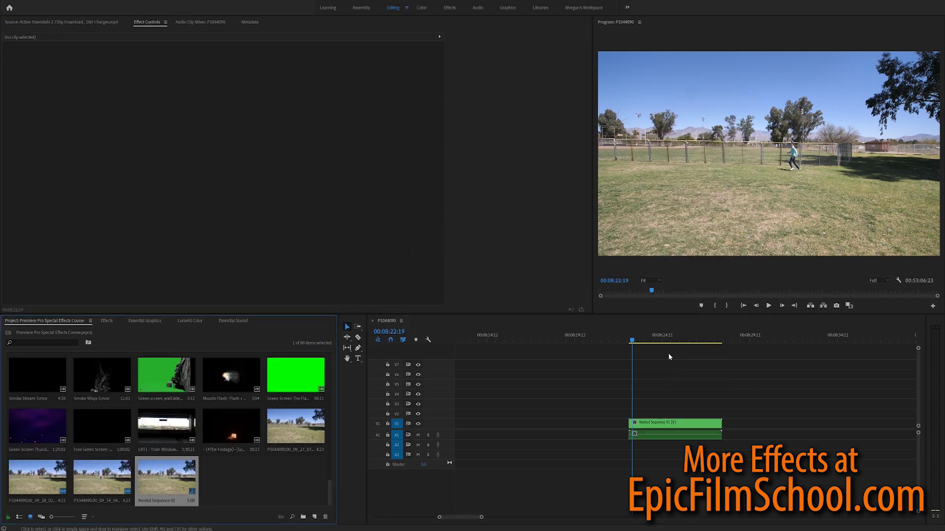
Test enlarging Nested Sequence 01 in the preview, undo the scale change, and reselect the clip
click(669, 340)
click(682, 435)
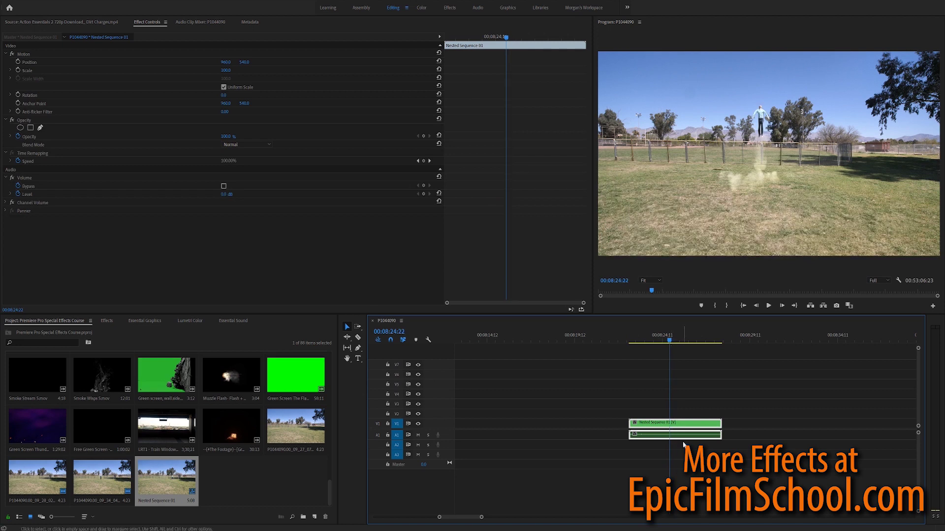
click(23, 54)
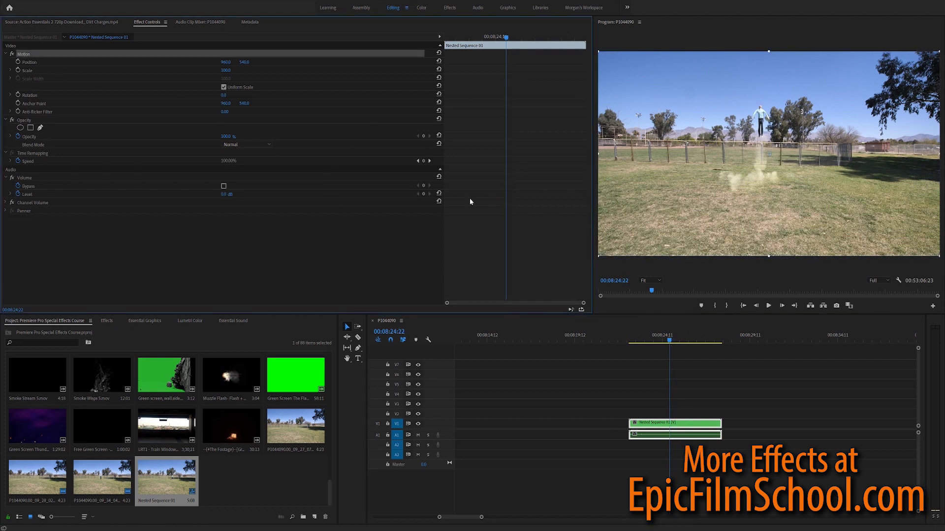
drag(772, 255, 810, 331)
key(ctrl+z)
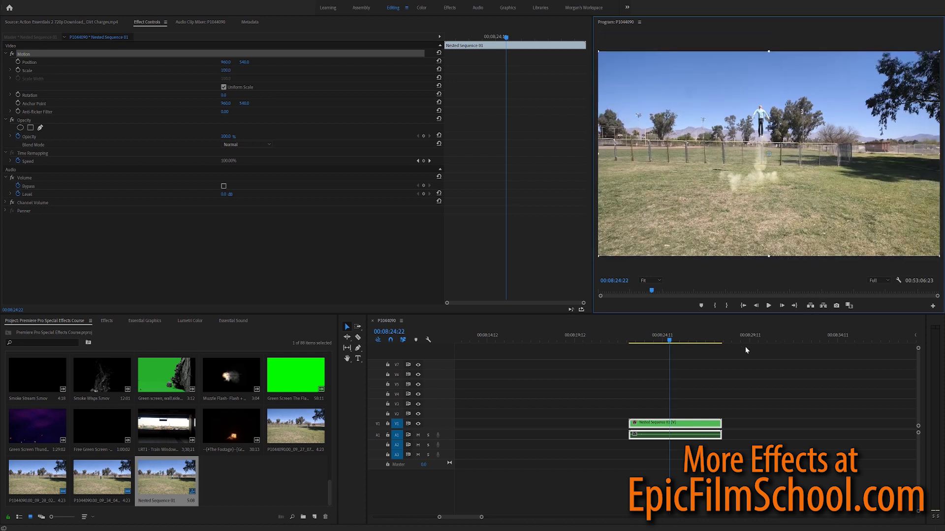
click(718, 396)
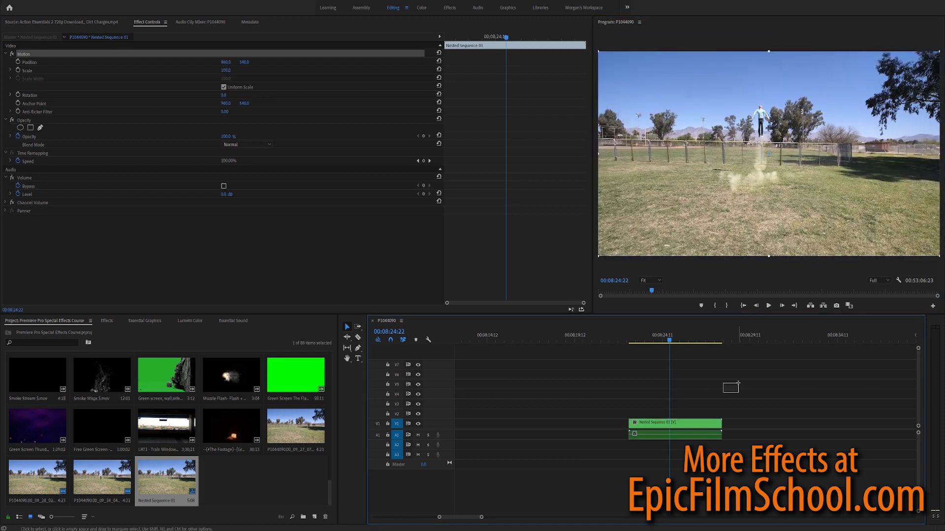
click(664, 424)
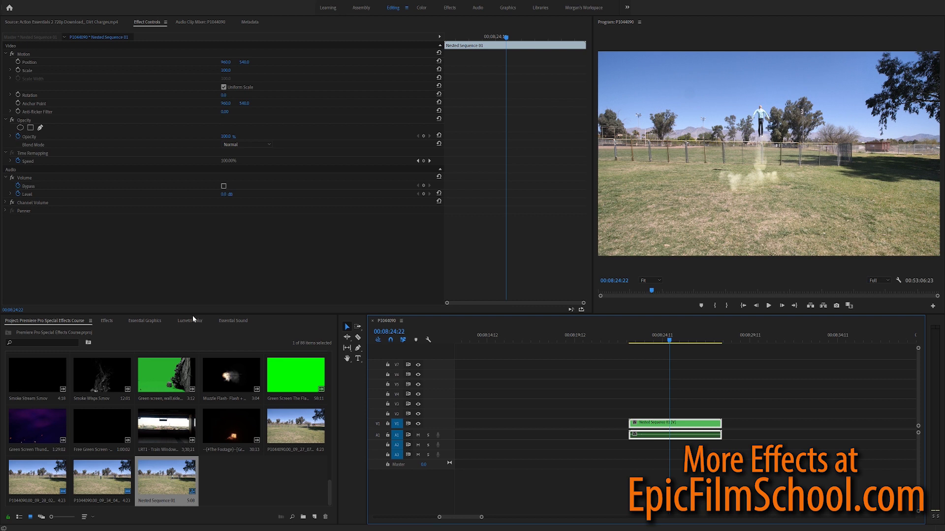
Switch to the Color workspace to load Lumetri settings for Nested Sequence 01
click(421, 8)
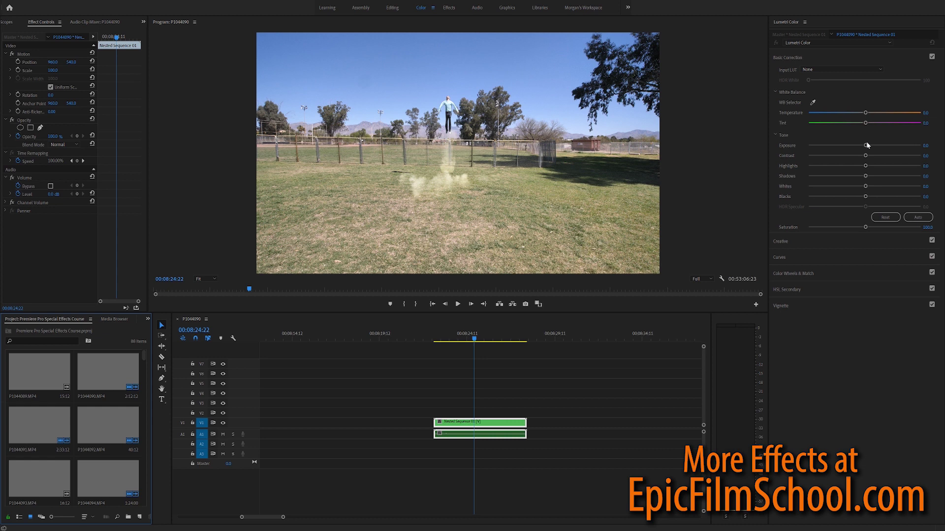
Browse the Lumetri Creative looks and try the SL BIG HDR look
click(791, 242)
click(925, 126)
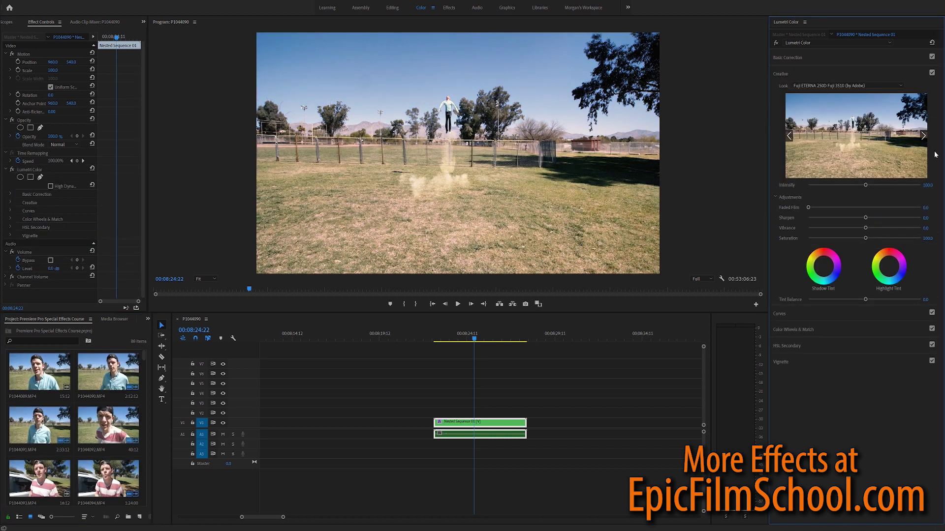
click(923, 136)
click(923, 136)
click(923, 136)
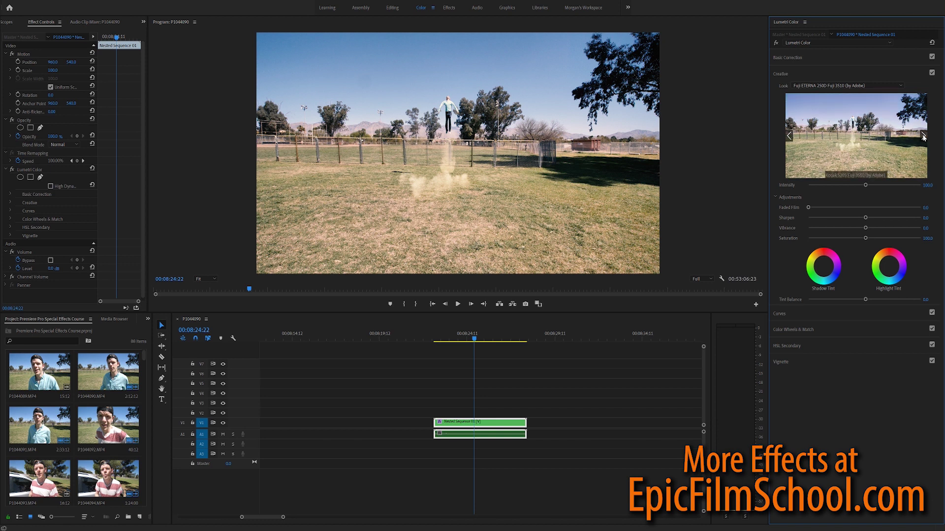
click(923, 136)
click(923, 136)
click(923, 136)
click(923, 137)
click(923, 136)
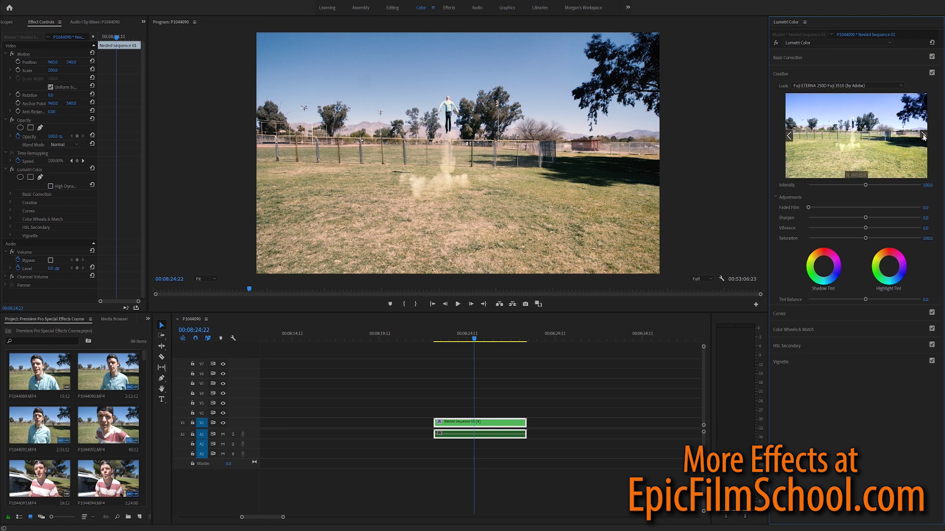
click(789, 137)
click(845, 129)
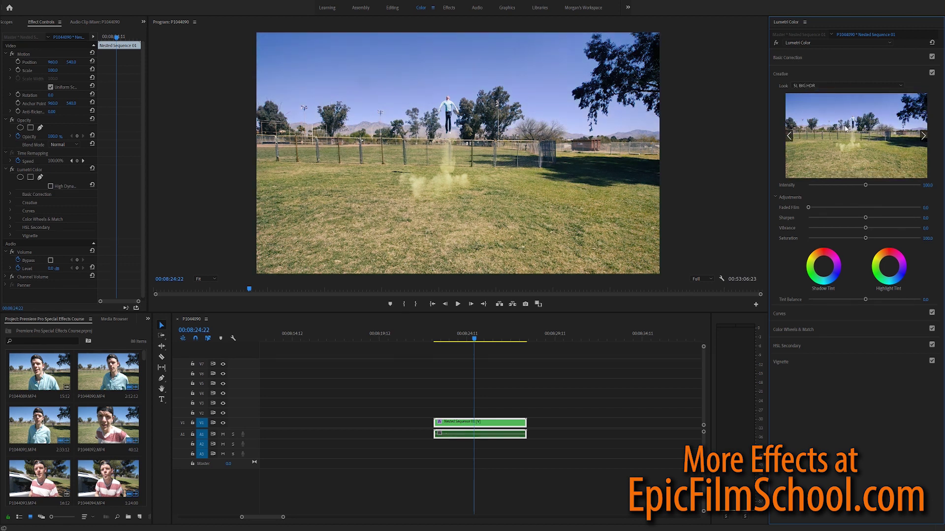
Try the SL BLEACH HDR look, then apply SL BLUE COLD
click(923, 136)
click(923, 137)
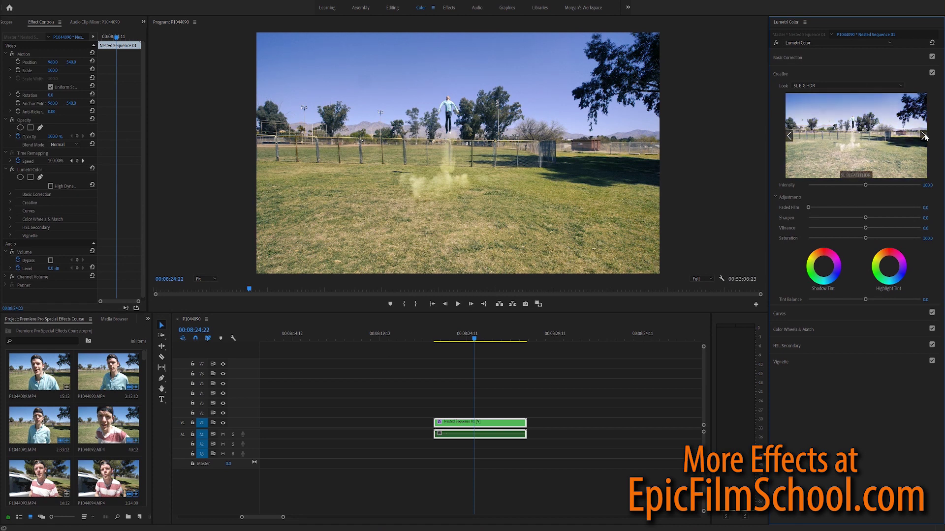
click(924, 136)
click(869, 144)
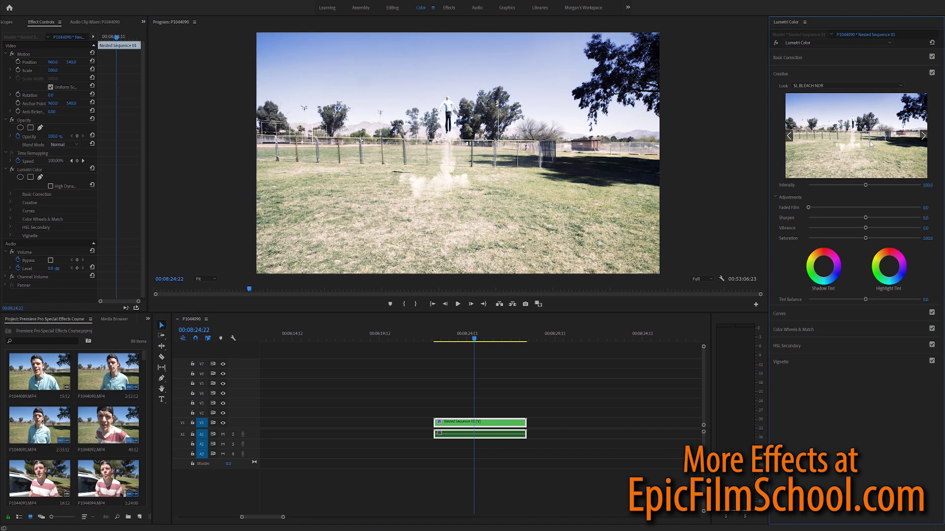
click(924, 136)
click(924, 137)
click(789, 136)
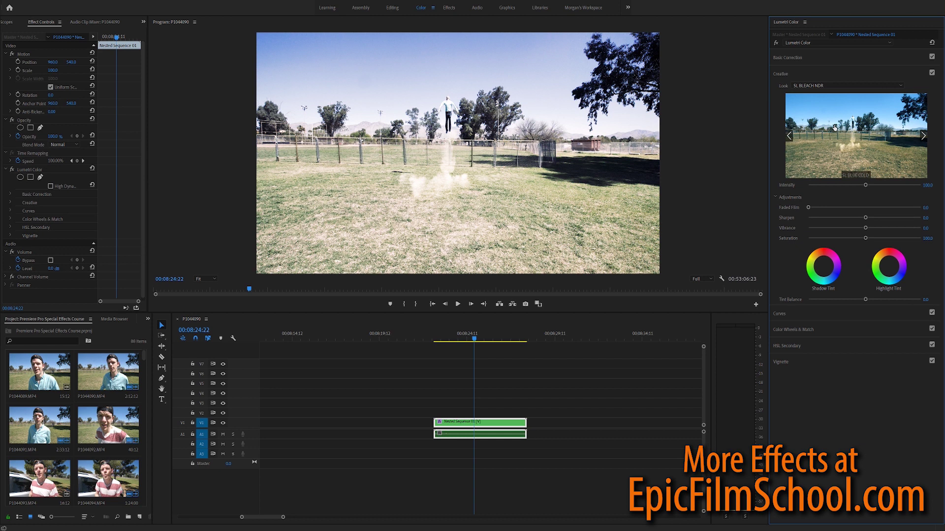
click(835, 129)
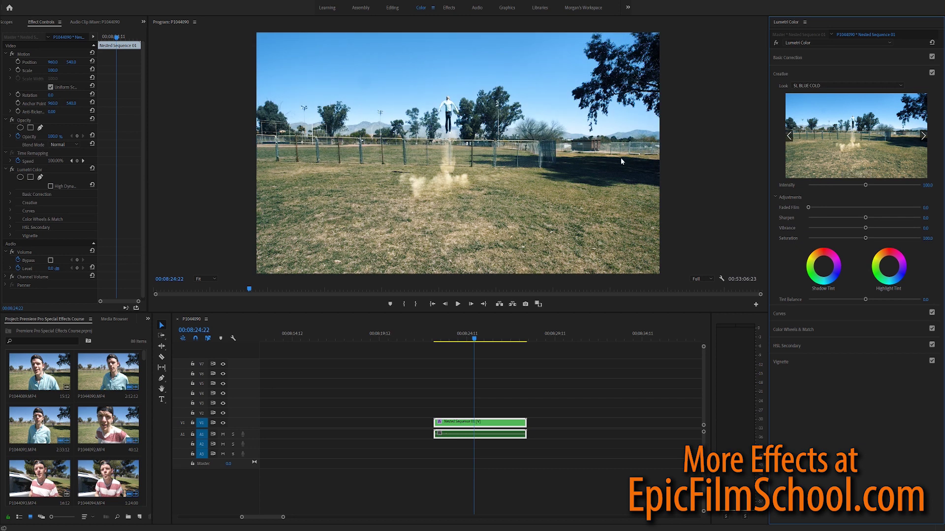
Compare SL BLUE DAY4NITE, then settle back on SL BLUE COLD
click(924, 139)
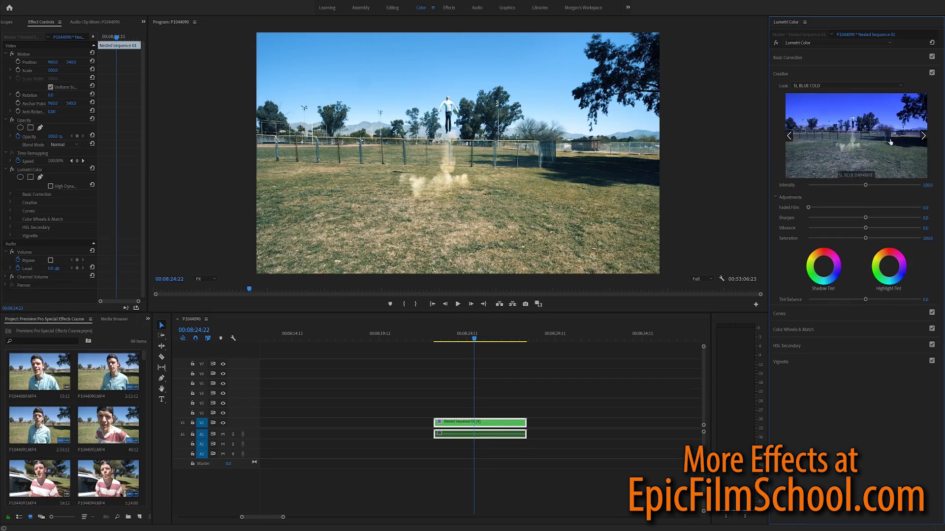
click(882, 141)
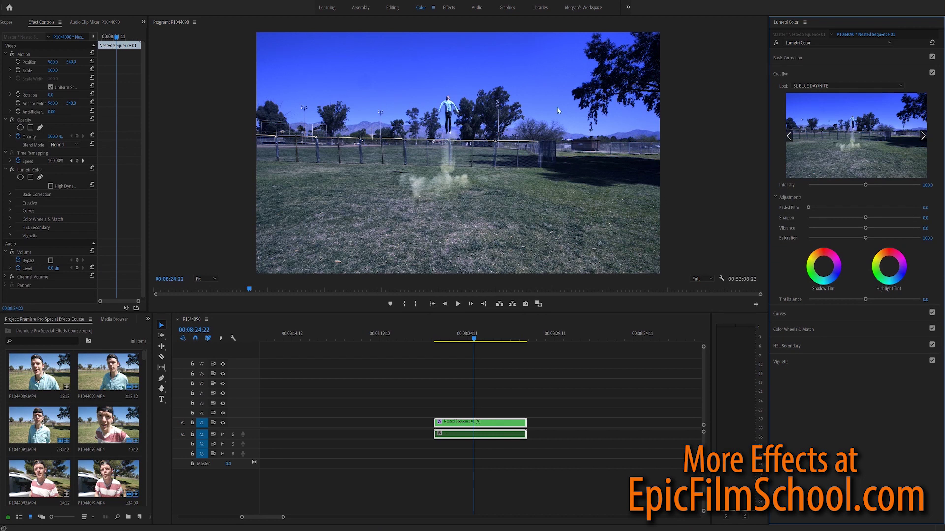
click(790, 138)
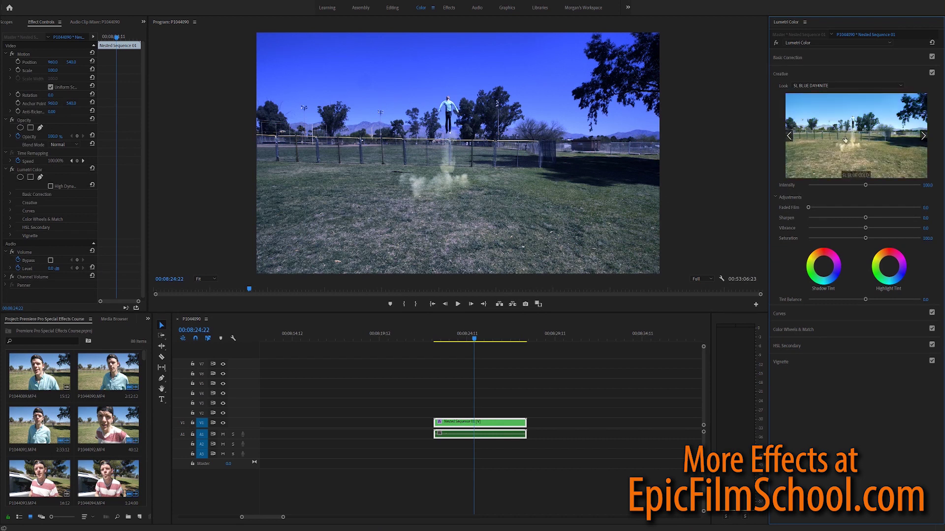
click(845, 142)
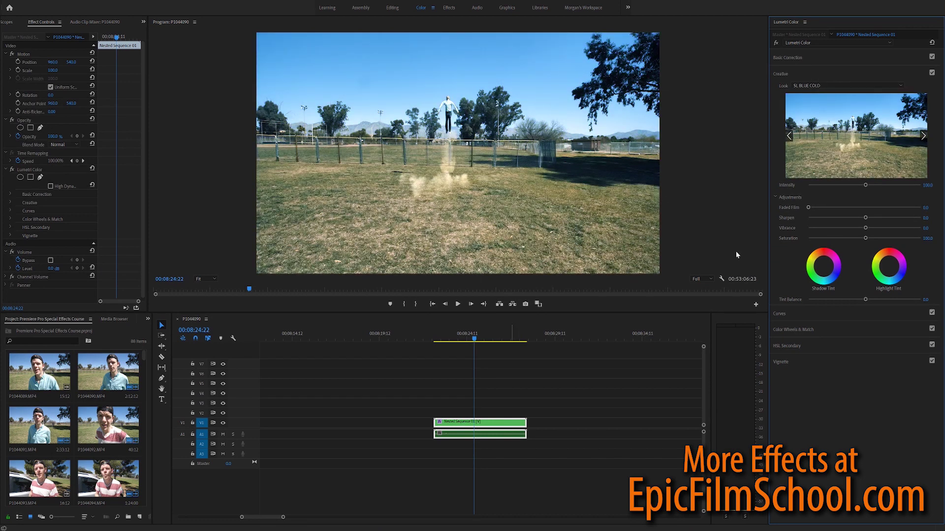
Lower exposure, deepen shadows and set contrast 29.2 and saturation 116.7 in Basic Correction
click(809, 57)
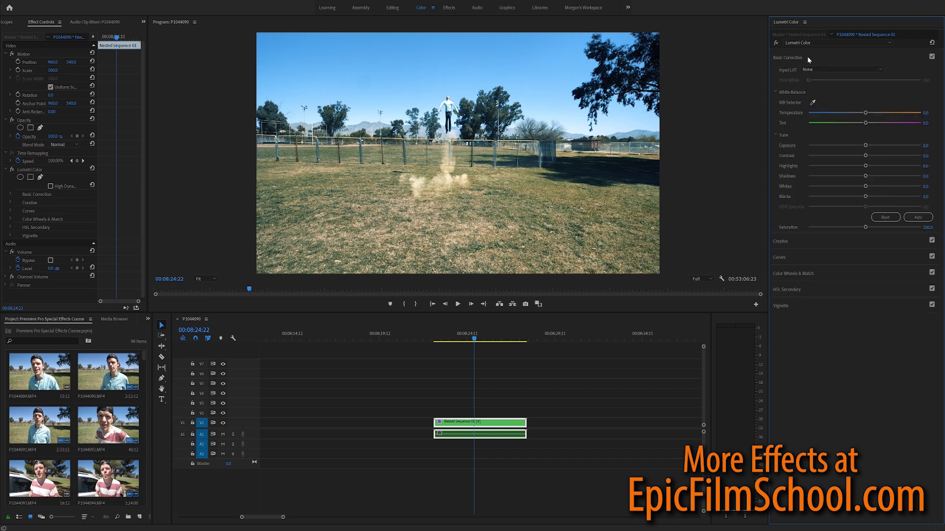
drag(866, 147, 858, 181)
drag(865, 227, 757, 244)
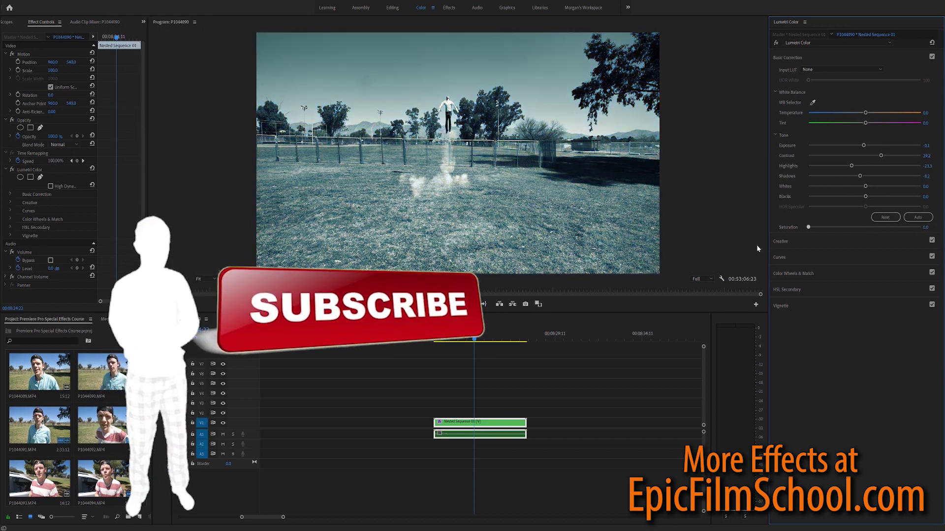
key(ctrl+z)
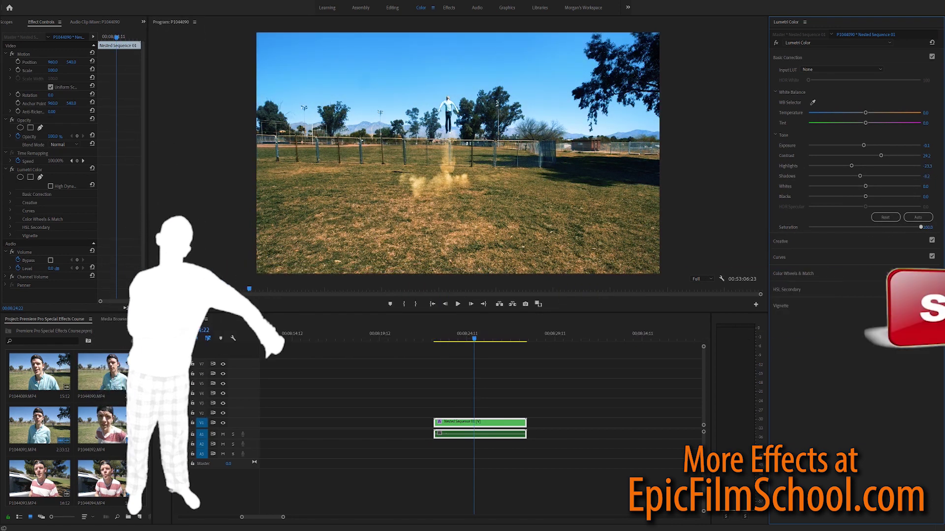
drag(921, 228, 874, 228)
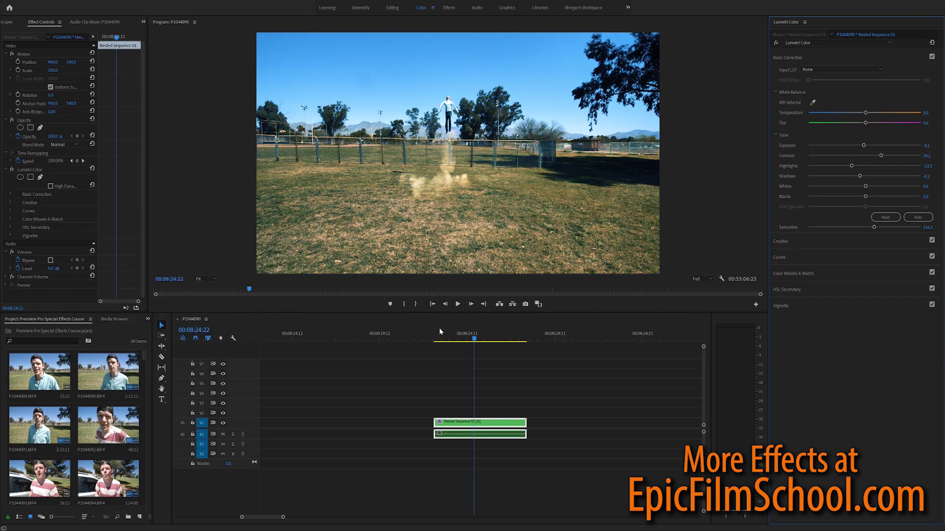
drag(445, 339, 441, 344)
click(507, 387)
Save the project, switch to the Editing workspace and create a new Adjustment Layer
key(ctrl+s)
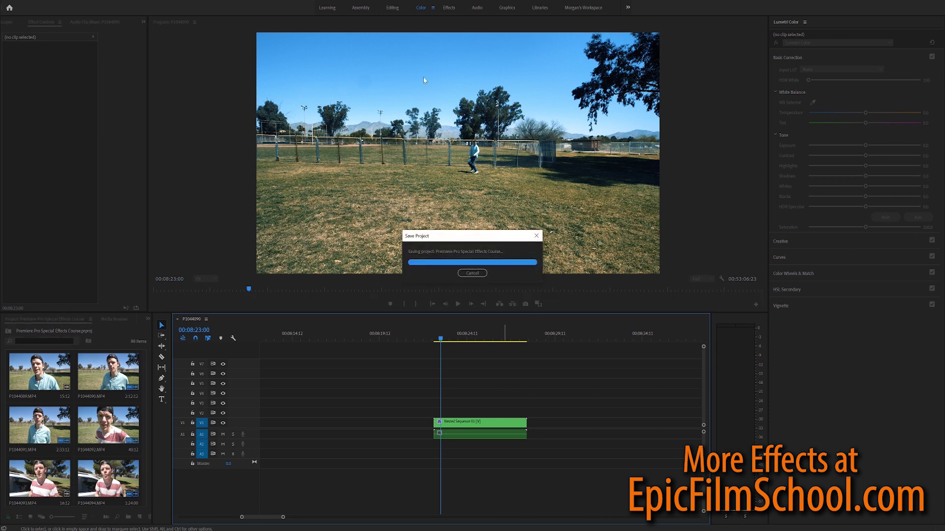
click(392, 9)
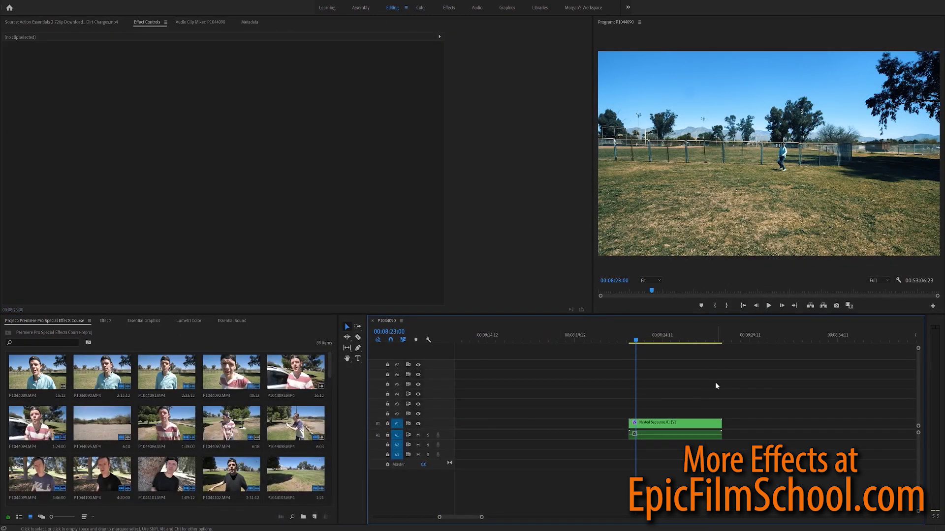
right_click(276, 331)
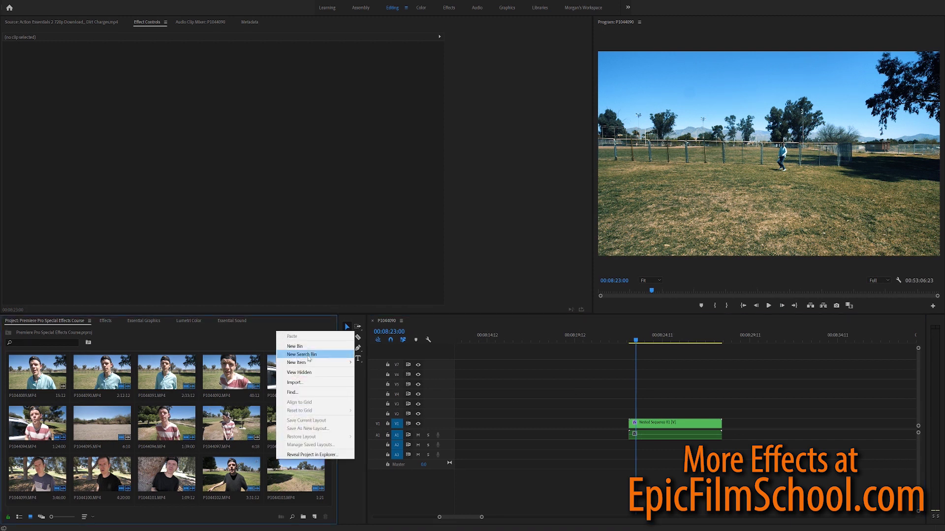
mouse_move(309, 363)
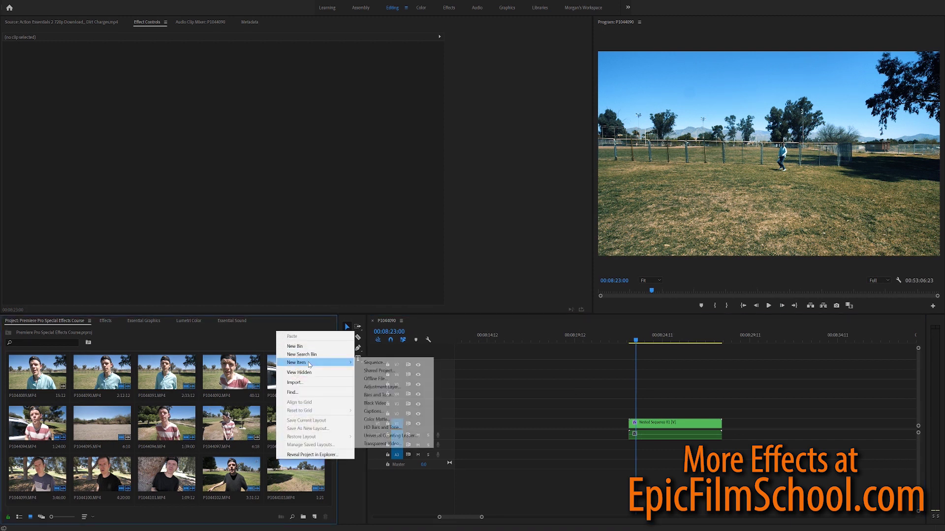
click(384, 388)
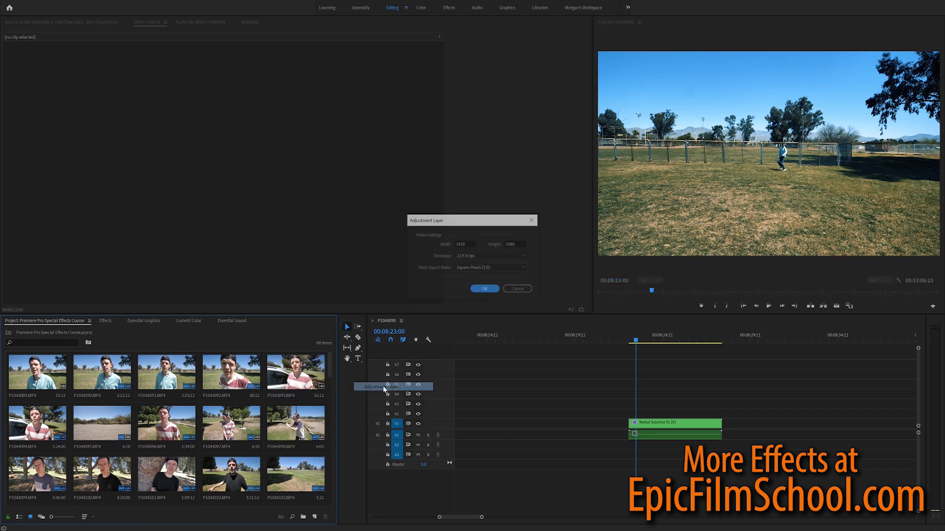
click(484, 289)
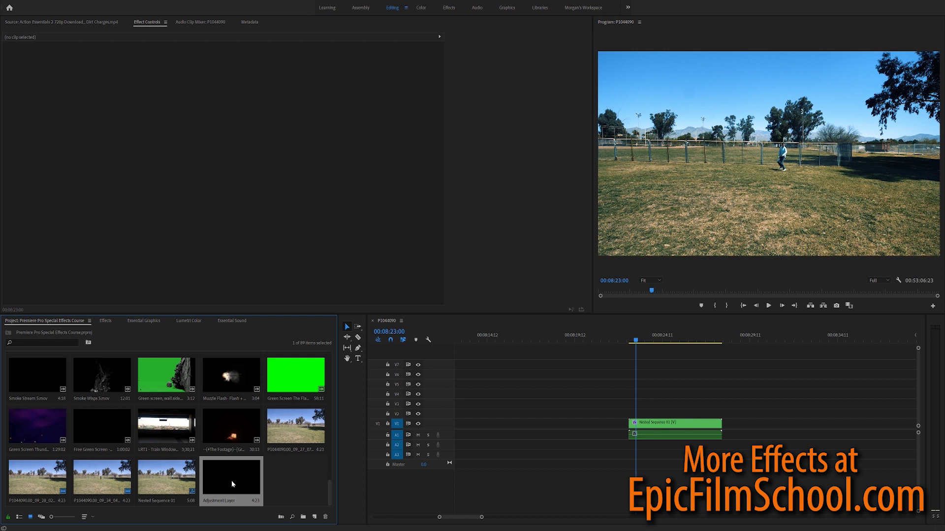
Place the adjustment layer on V2 above Nested Sequence 01 and trim it to match
drag(299, 460, 659, 413)
drag(718, 411, 721, 412)
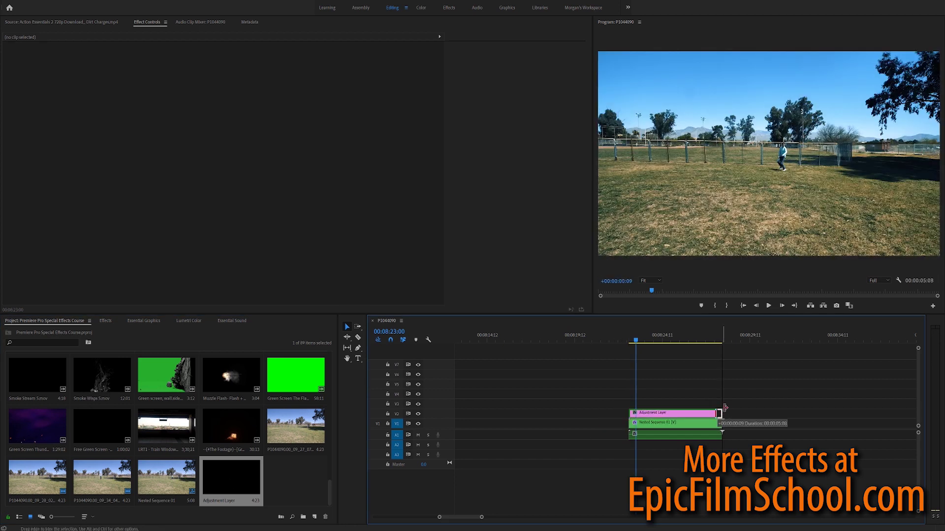
click(702, 418)
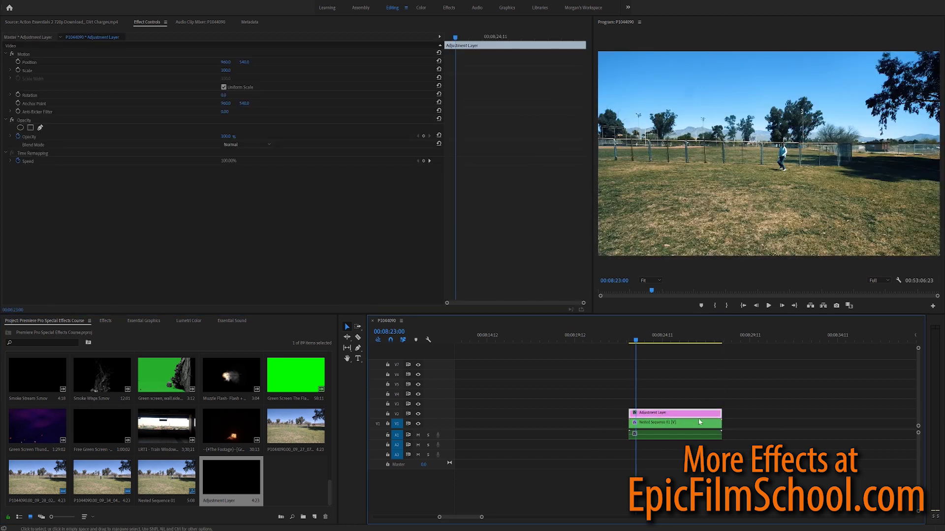
Search Effects for 'crop' and apply Crop to the adjustment layer
click(106, 321)
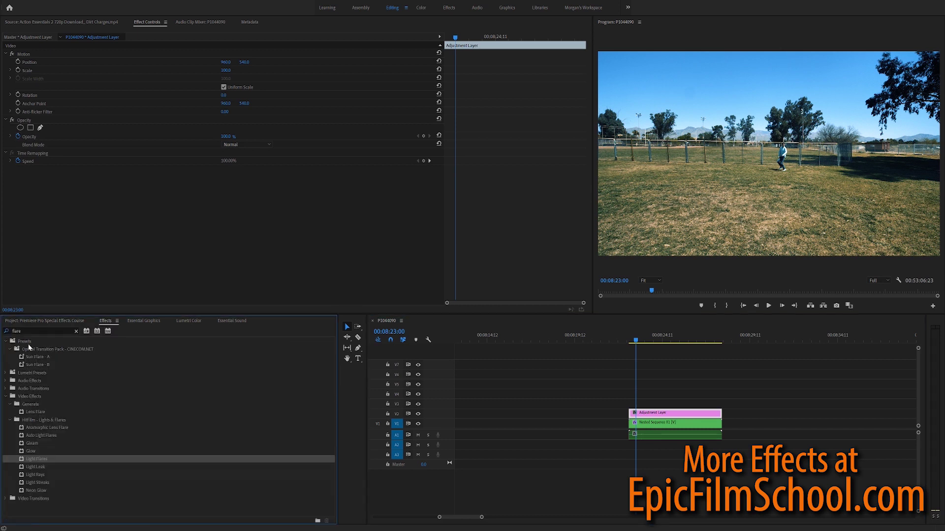
click(7, 331)
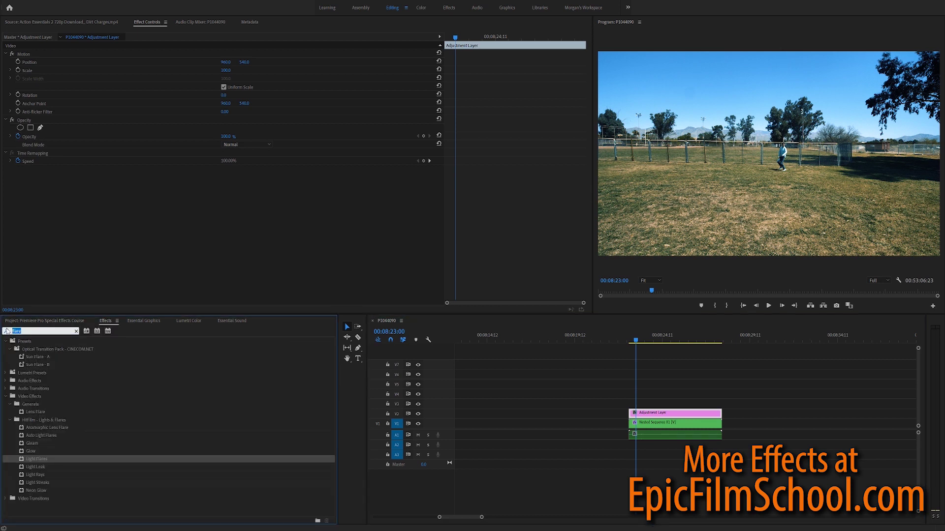
text(crop)
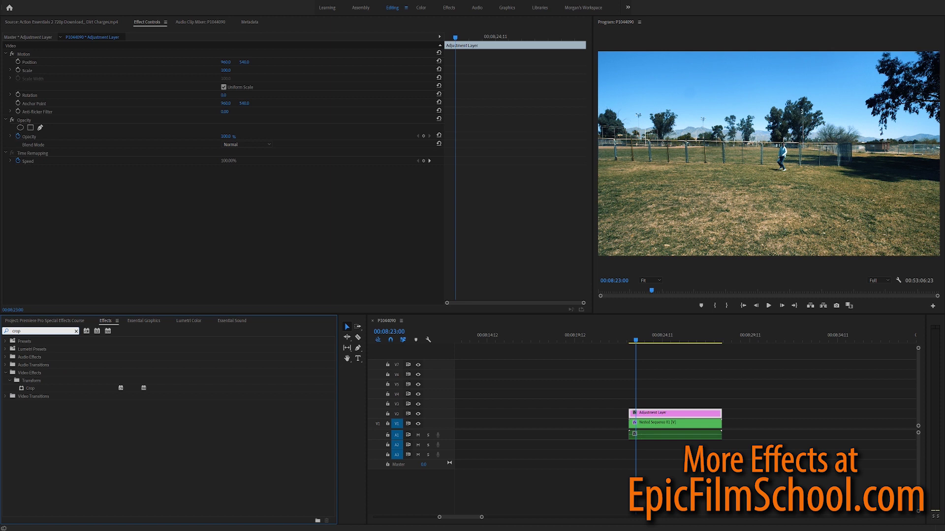
click(33, 389)
drag(33, 389, 663, 415)
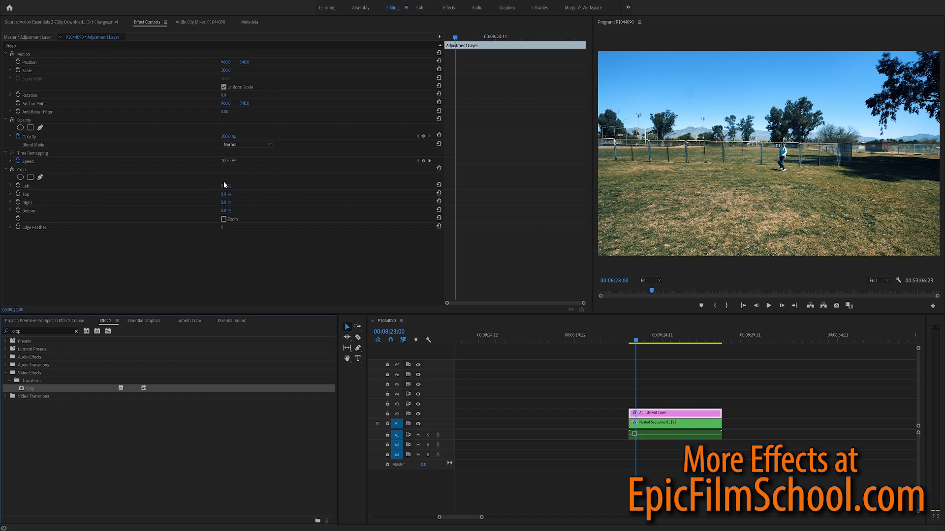
Set the Crop Top and Bottom to 10%, leaving Left at zero
drag(224, 185, 249, 185)
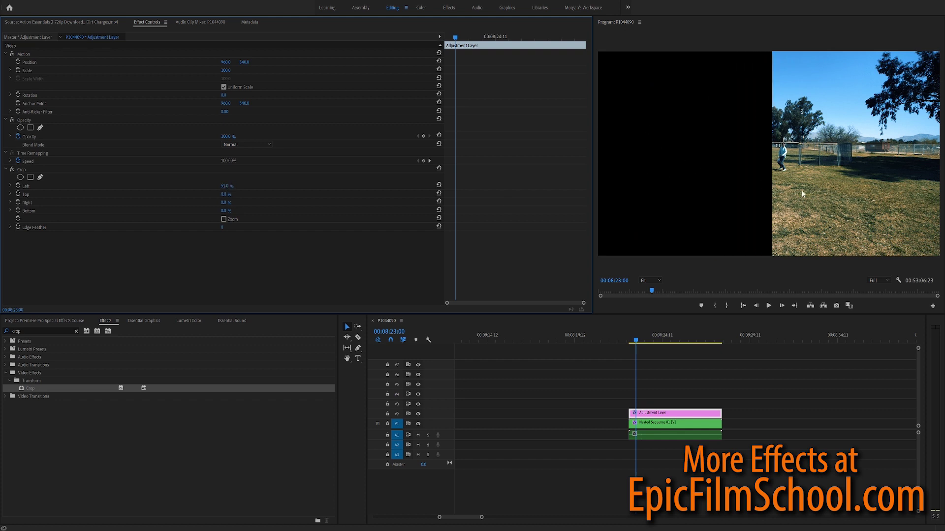
key(ctrl+z)
click(222, 194)
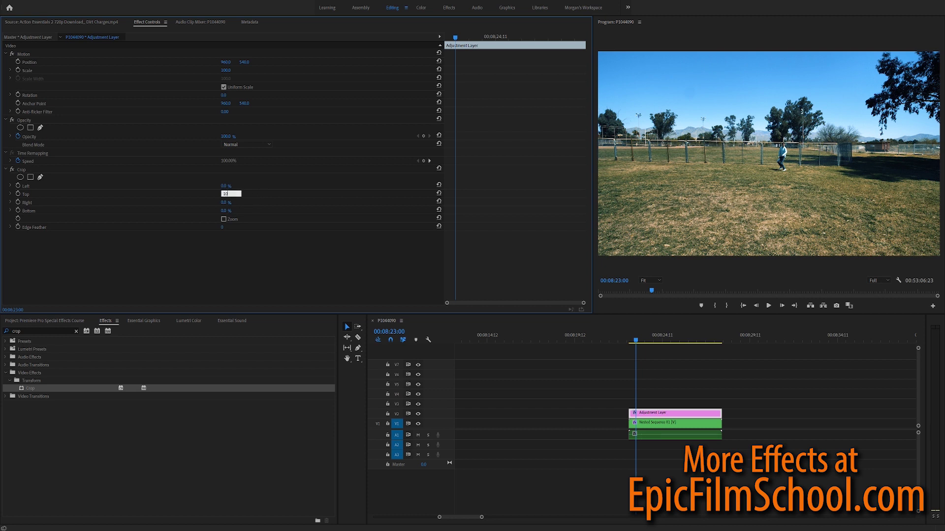
key(Return)
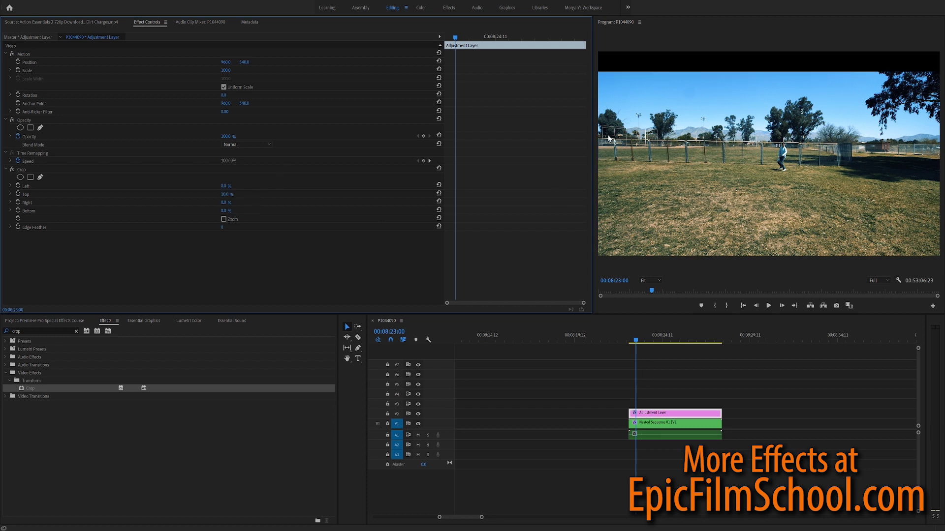
click(224, 210)
text(10)
key(Return)
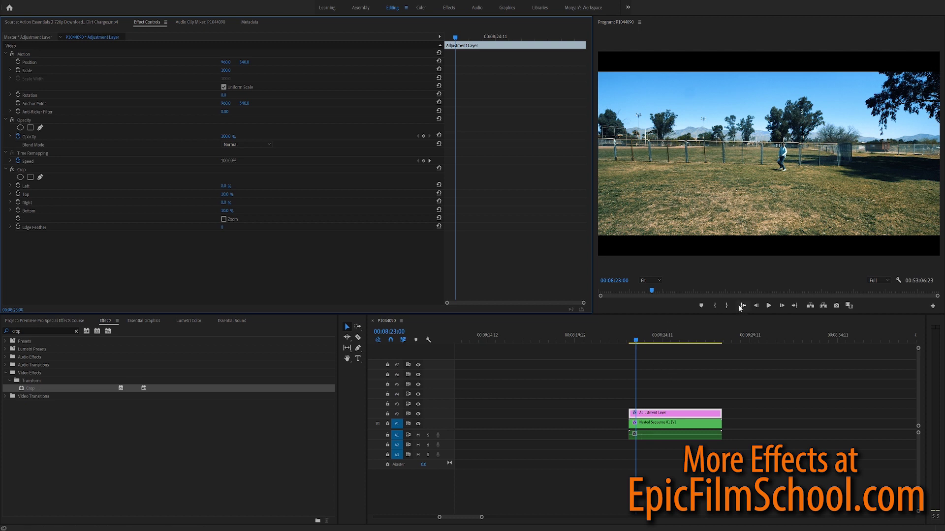
Play back the letterboxed shot from the clip's start
click(633, 344)
click(769, 305)
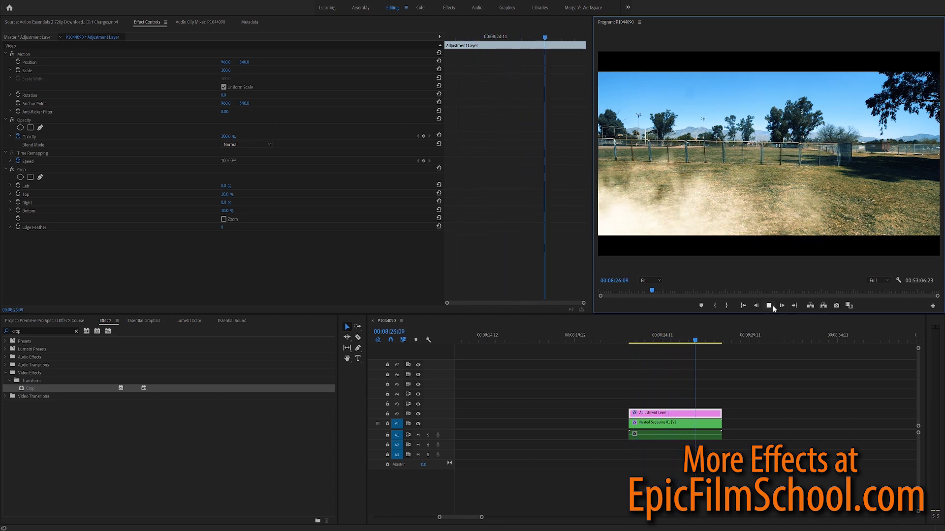
click(790, 394)
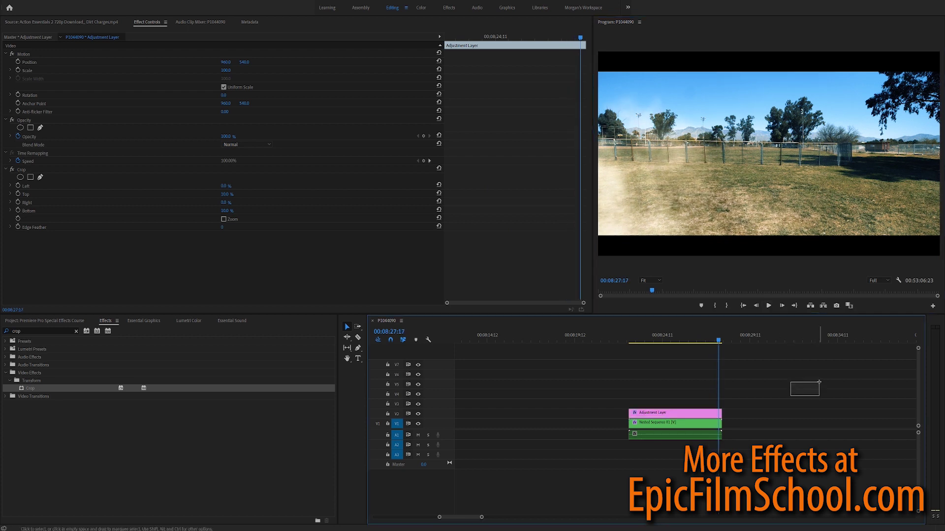
key(Up)
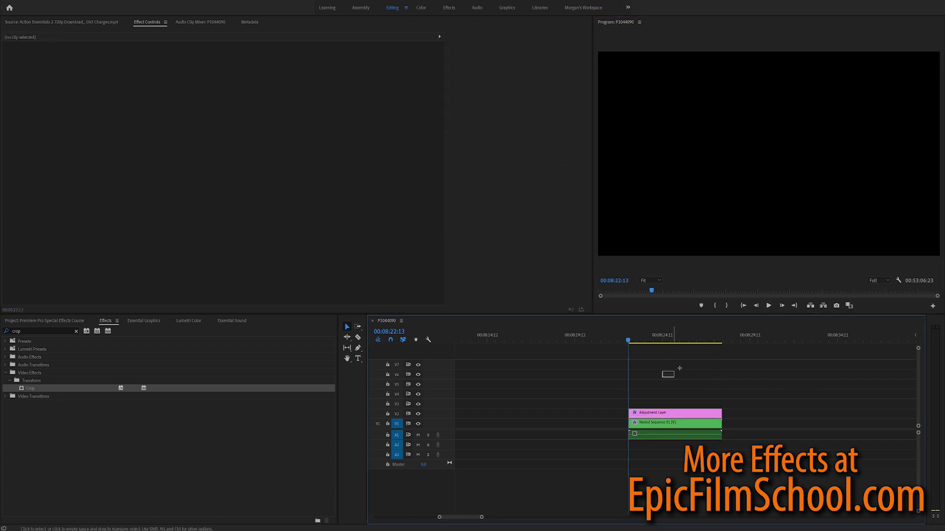
Start Position and Scale keyframes at the clip start, scaling to about 129% and shifting left
click(631, 342)
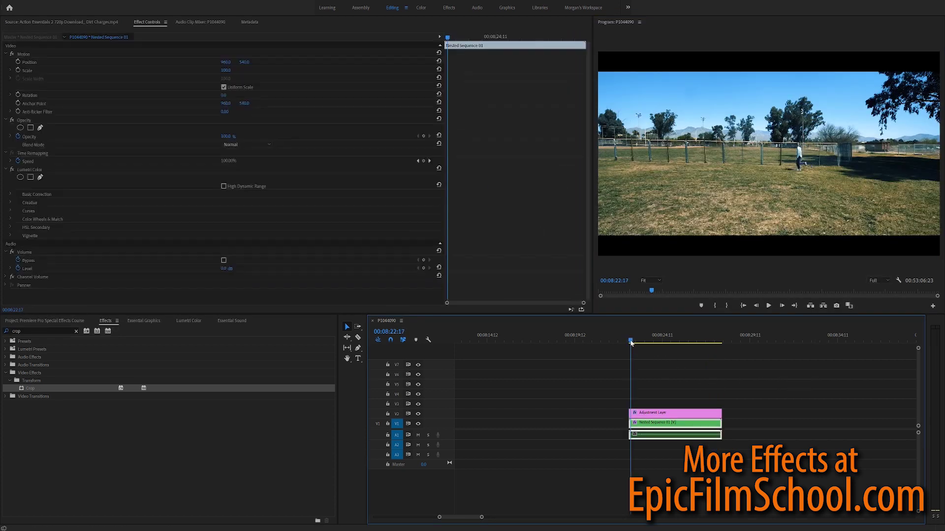
key(Left)
key(Left)
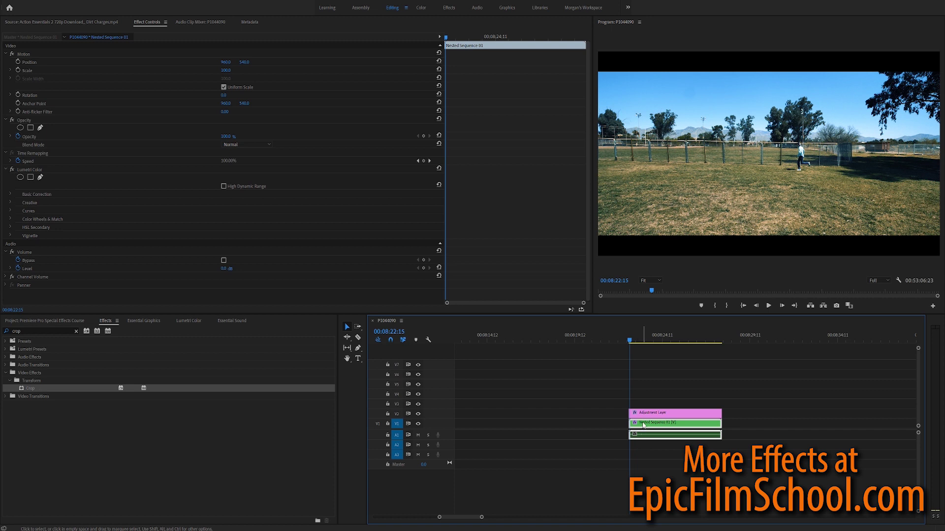
click(17, 64)
click(17, 63)
click(17, 70)
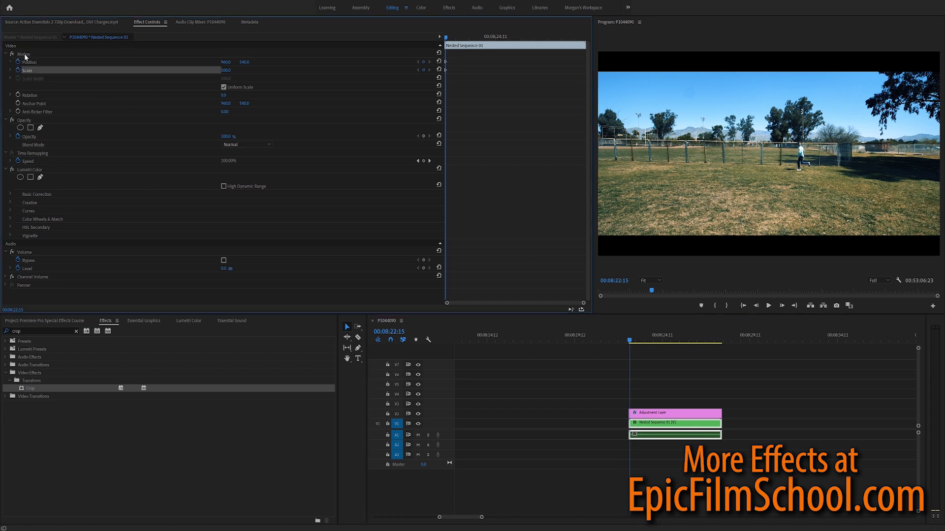
click(25, 55)
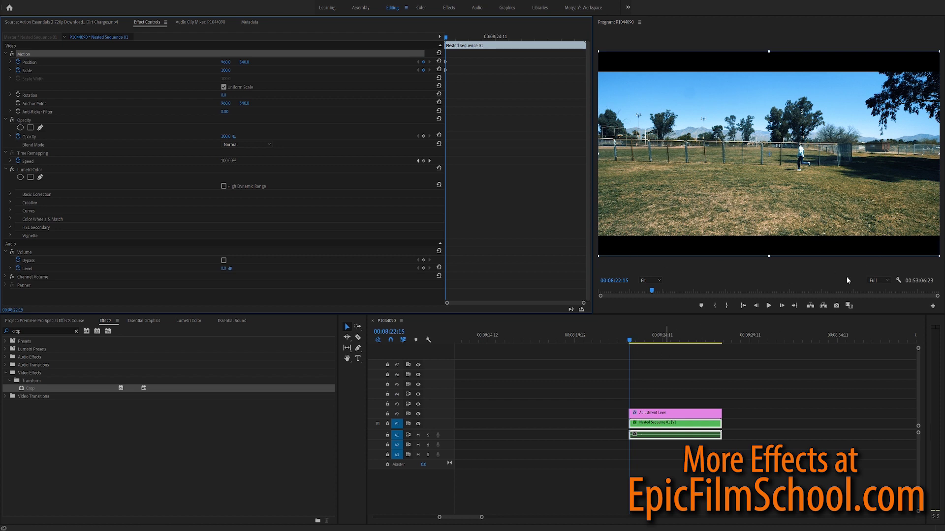
drag(771, 257, 781, 286)
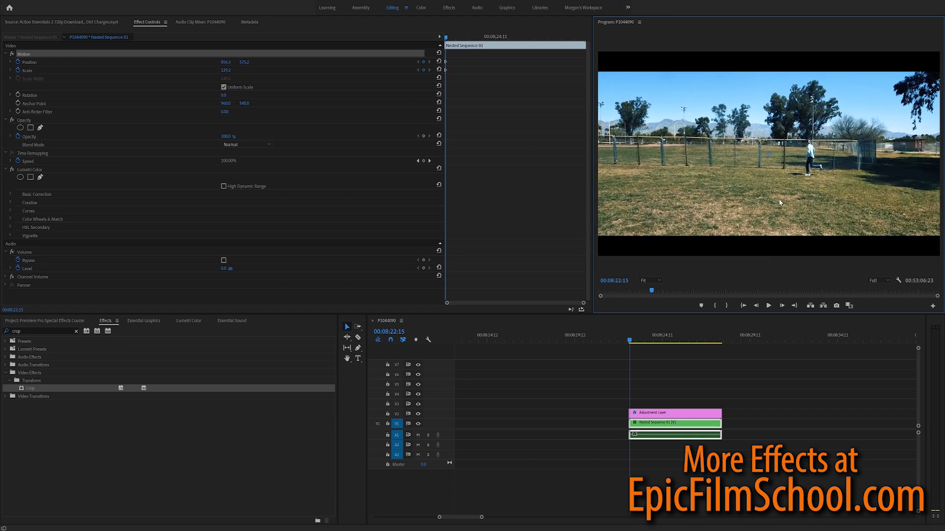
drag(780, 202, 754, 198)
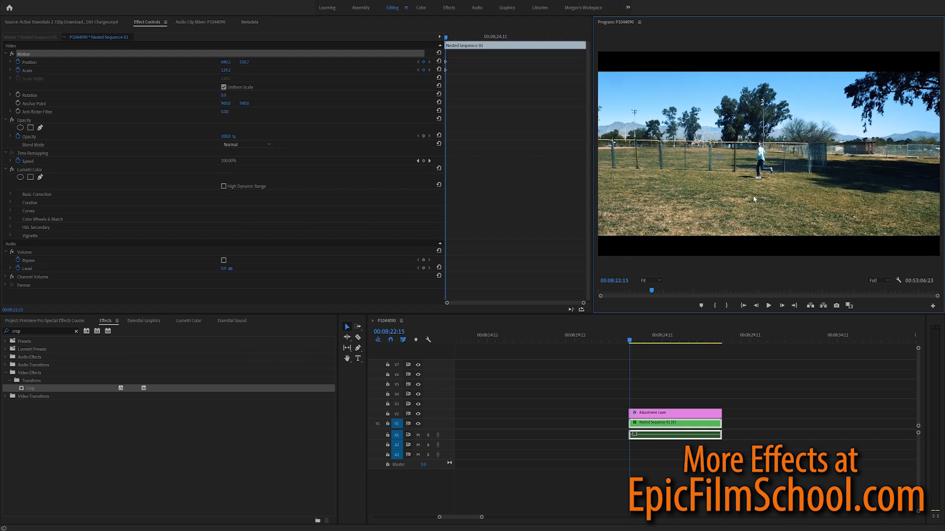
At takeoff, pan right toward the jumper and keyframe Scale at 150
click(771, 306)
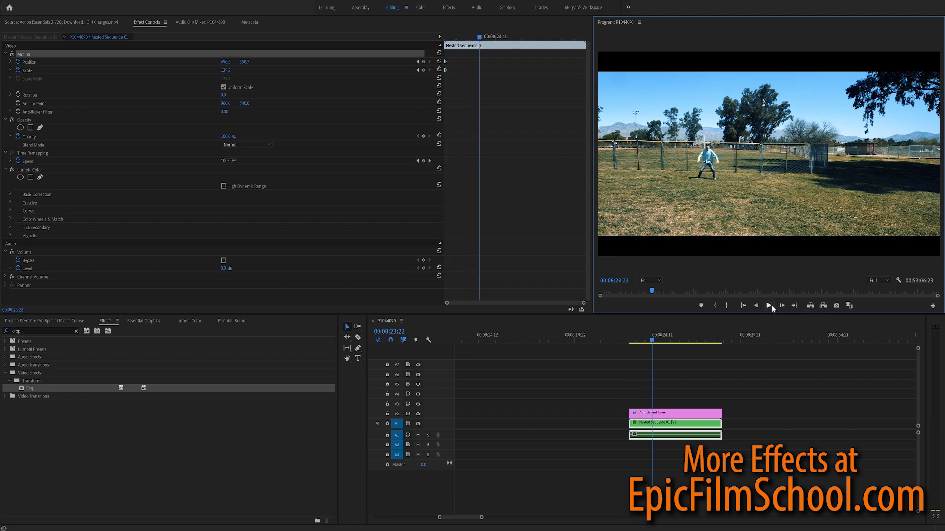
drag(704, 197, 757, 194)
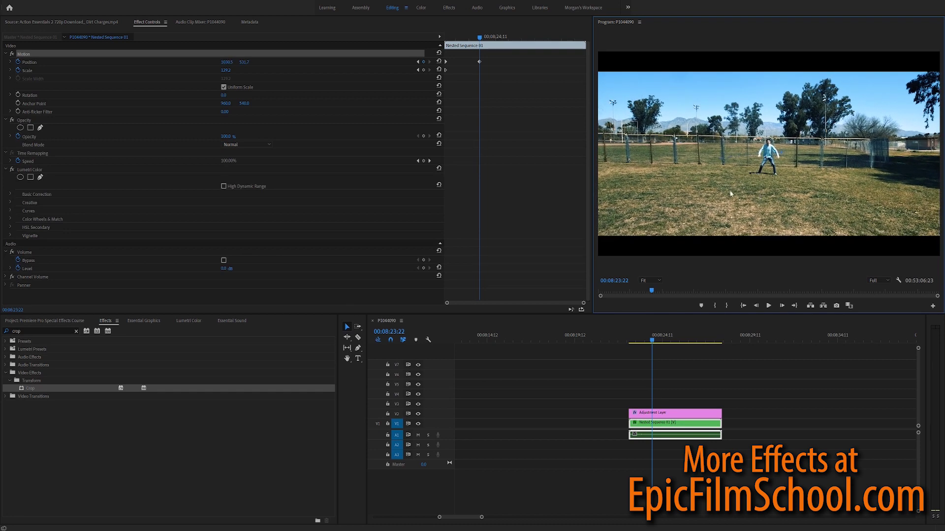
click(227, 71)
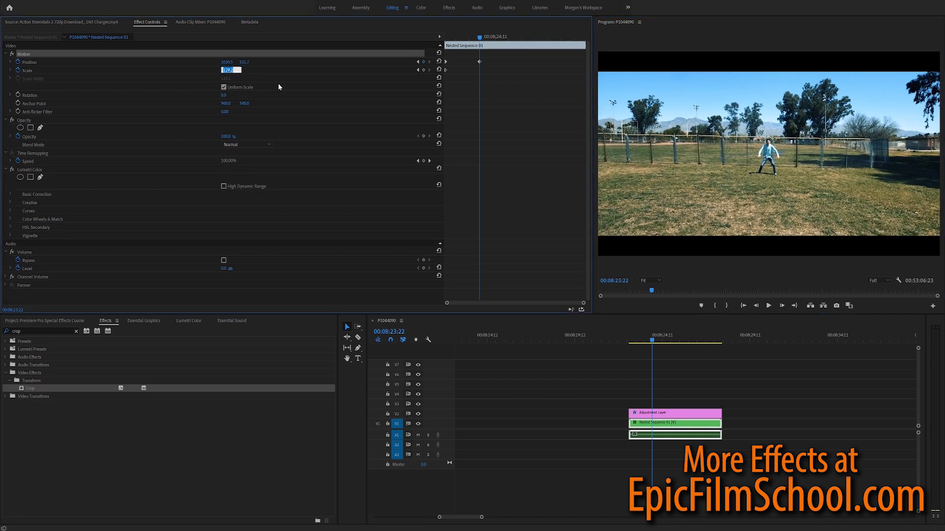
text(150)
key(Return)
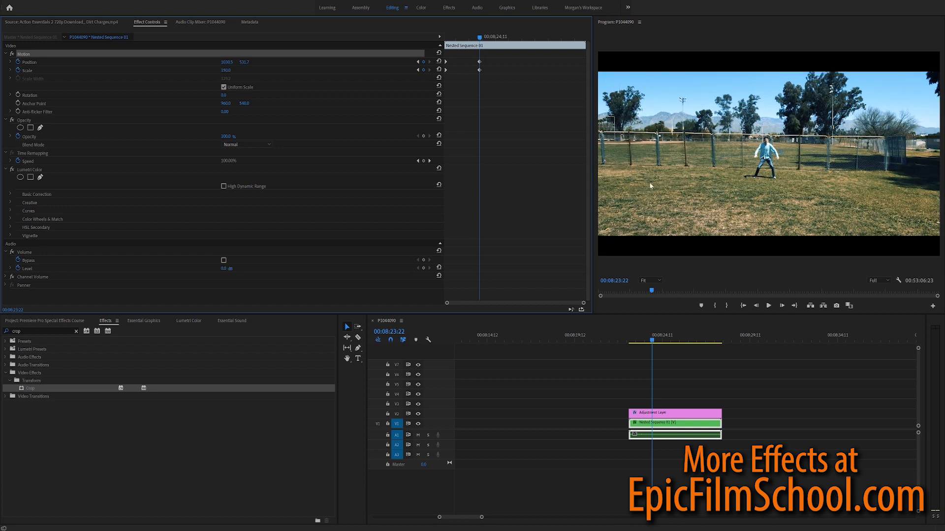
drag(733, 197, 733, 192)
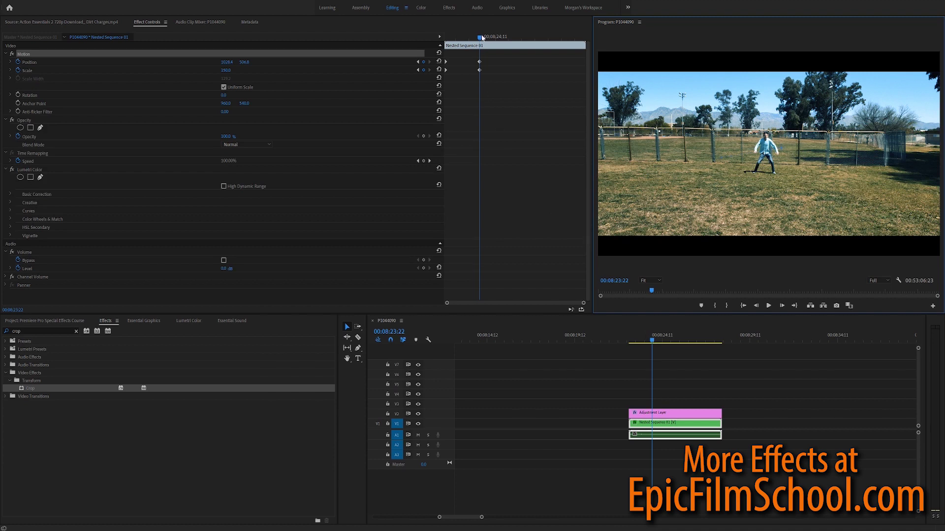
Play back the gradual zoom from the clip start and return to takeoff
drag(479, 37, 445, 38)
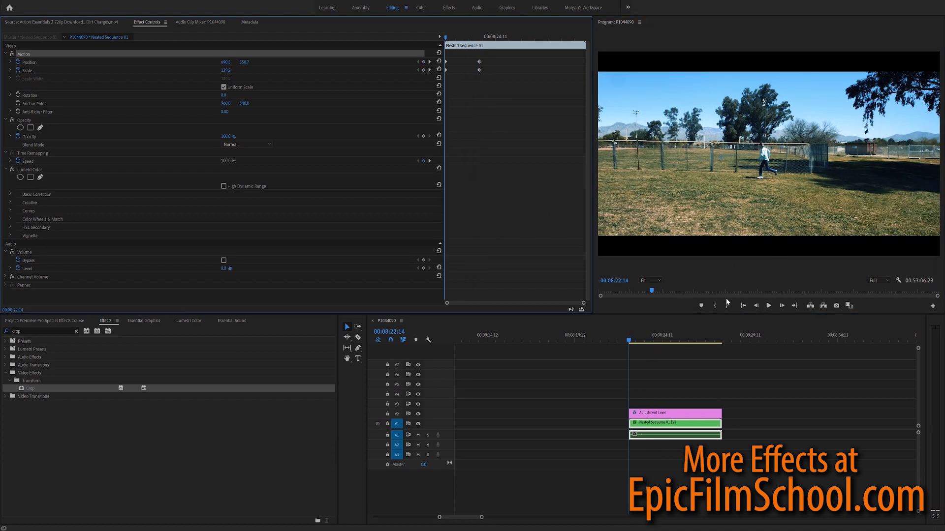
click(769, 306)
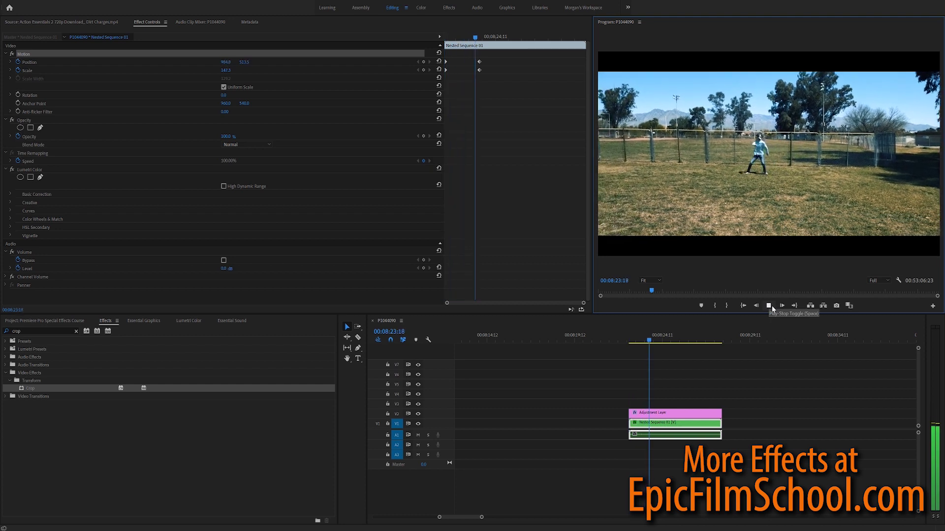
click(771, 306)
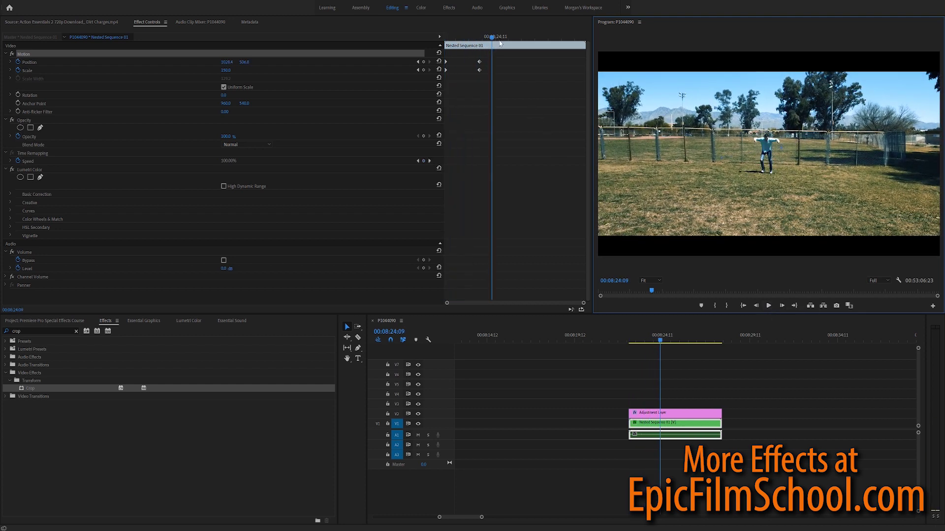
mouse_move(500, 43)
mouse_down()
mouse_move(480, 43)
mouse_move(505, 36)
mouse_up()
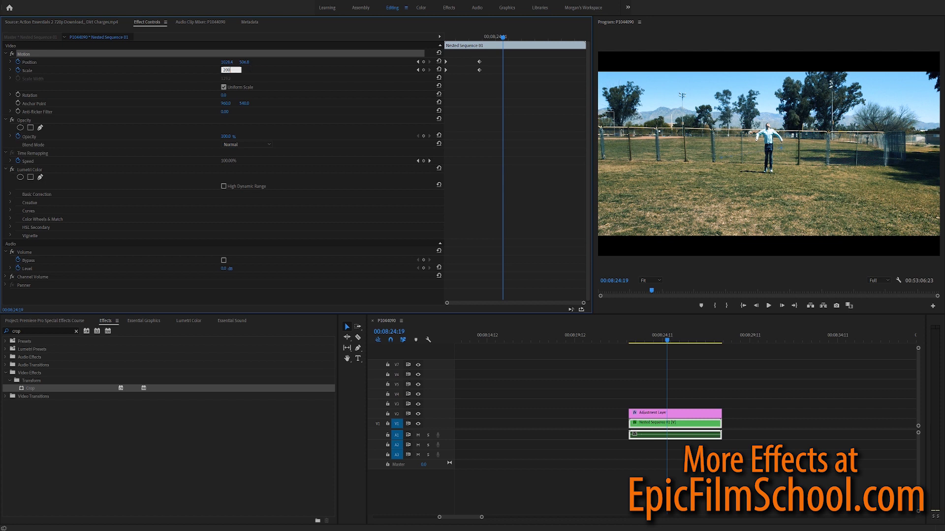
Keyframe Scale at 200 at takeoff and step a few frames into the jump
key(Return)
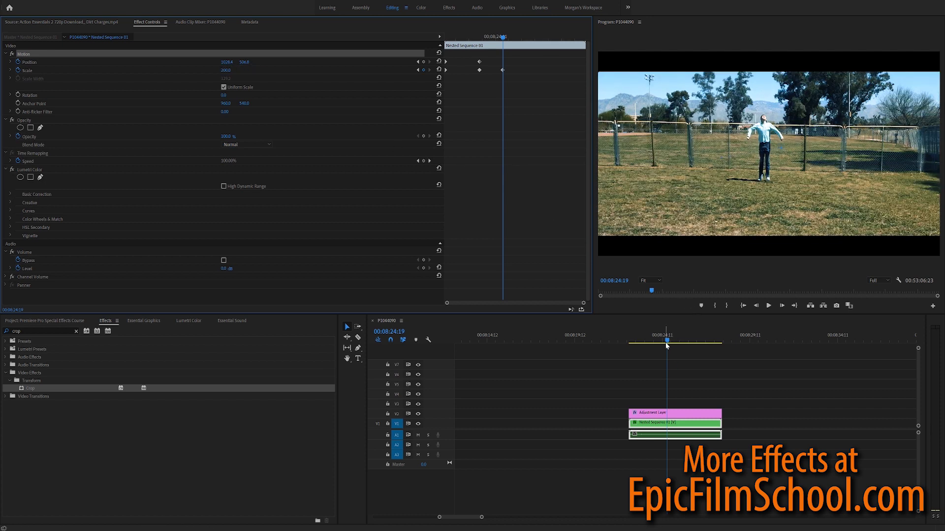
drag(668, 345, 668, 345)
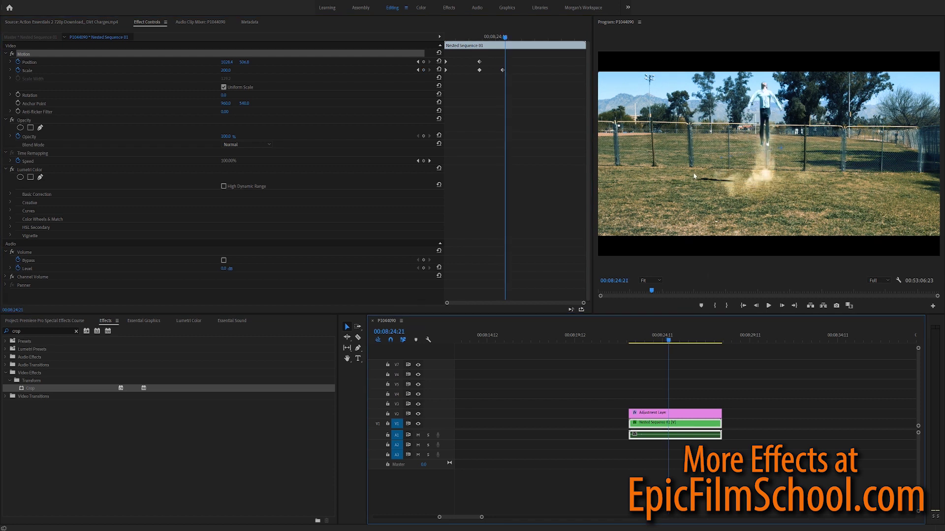
click(692, 189)
key(Right)
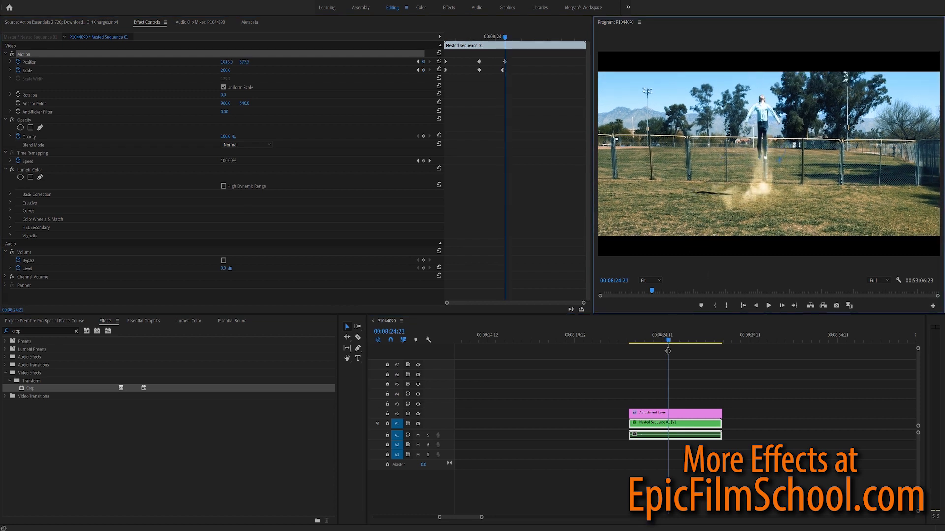
key(Right)
key(Right)
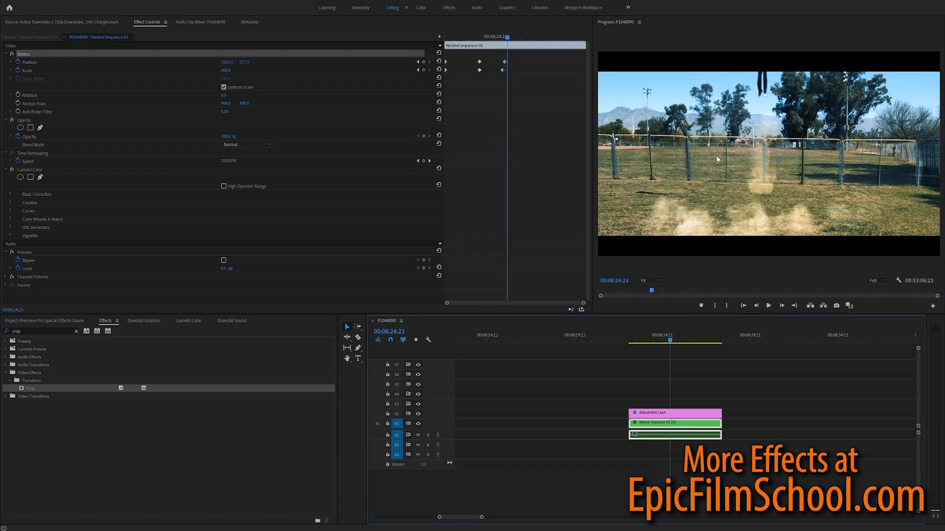
Add Position keyframes lowering the frame to keep the rising jumper in view
drag(717, 167, 714, 228)
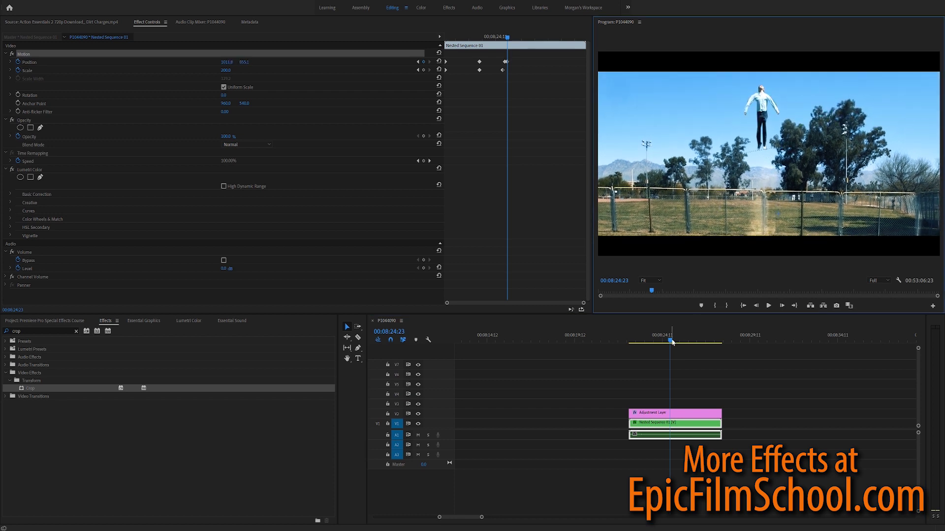
key(Right)
key(Right)
drag(711, 182, 711, 226)
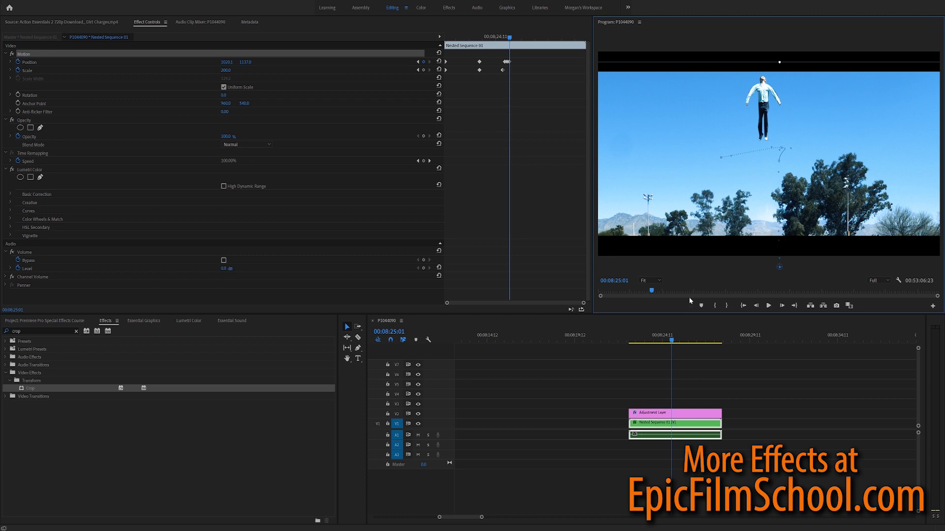
click(671, 342)
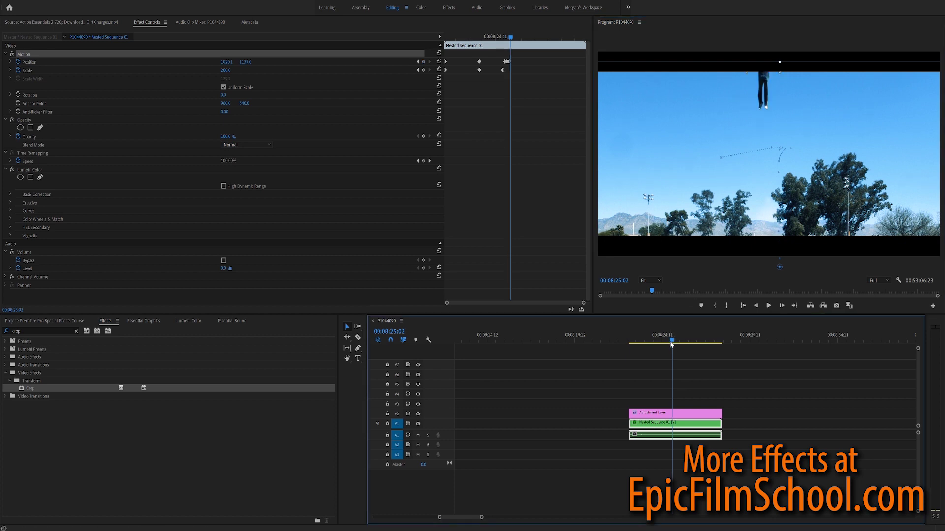
key(space)
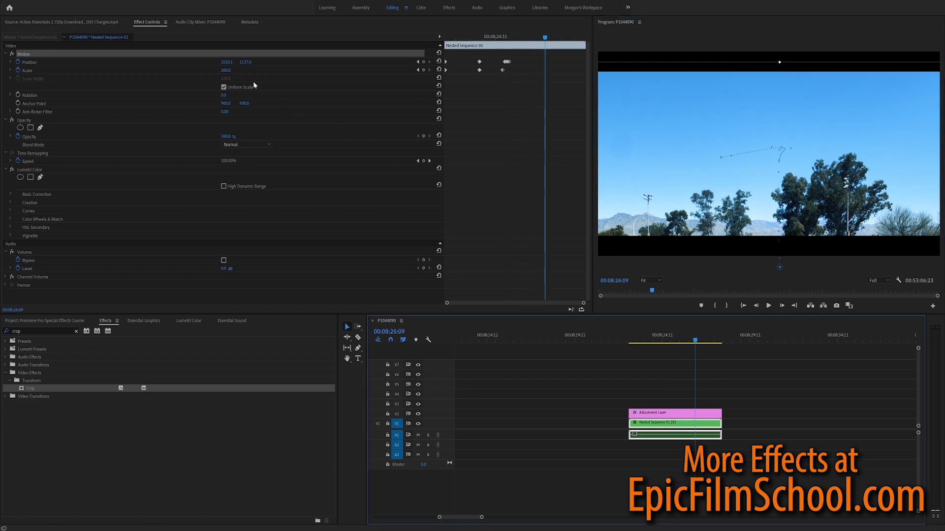
Keyframe Scale at 120 and raise the frame back onto the dusty field
click(228, 71)
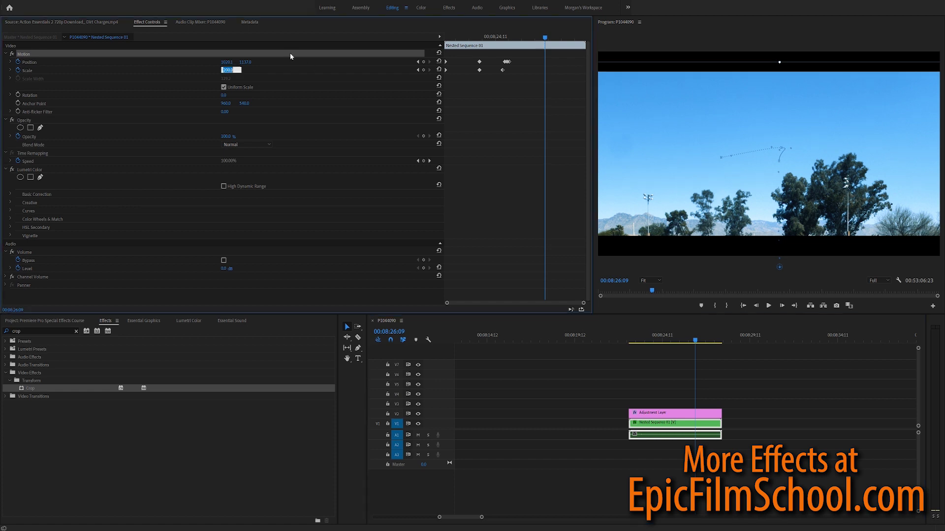
text(120)
key(Return)
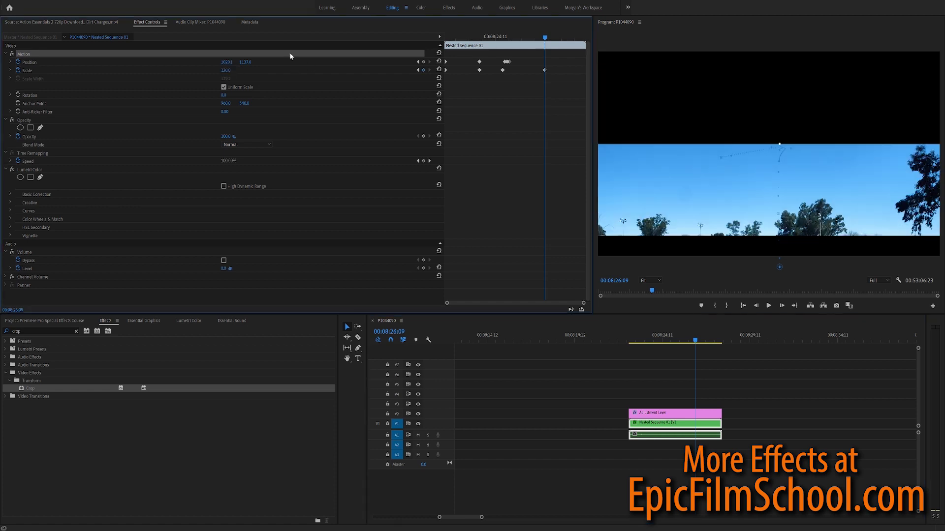
drag(762, 196, 821, 91)
drag(831, 169, 832, 163)
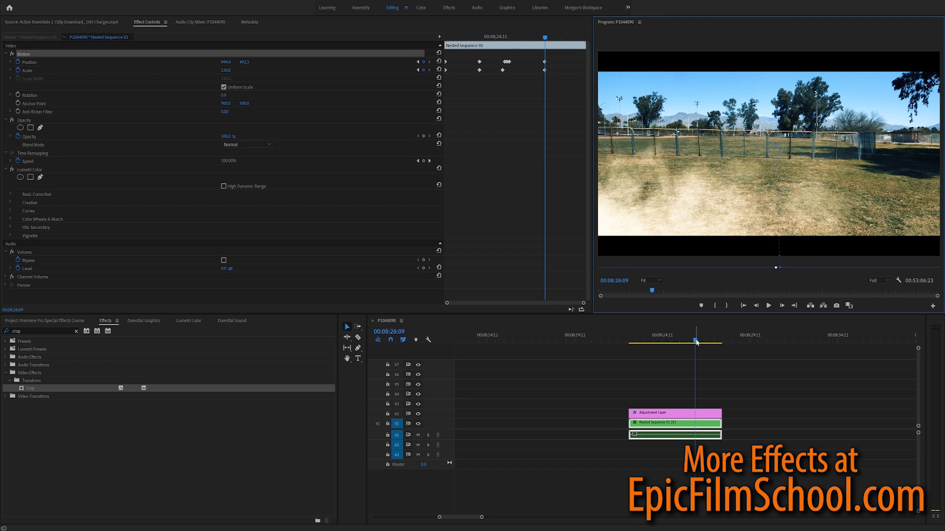
mouse_move(696, 342)
mouse_down()
mouse_move(665, 347)
mouse_move(700, 349)
mouse_up()
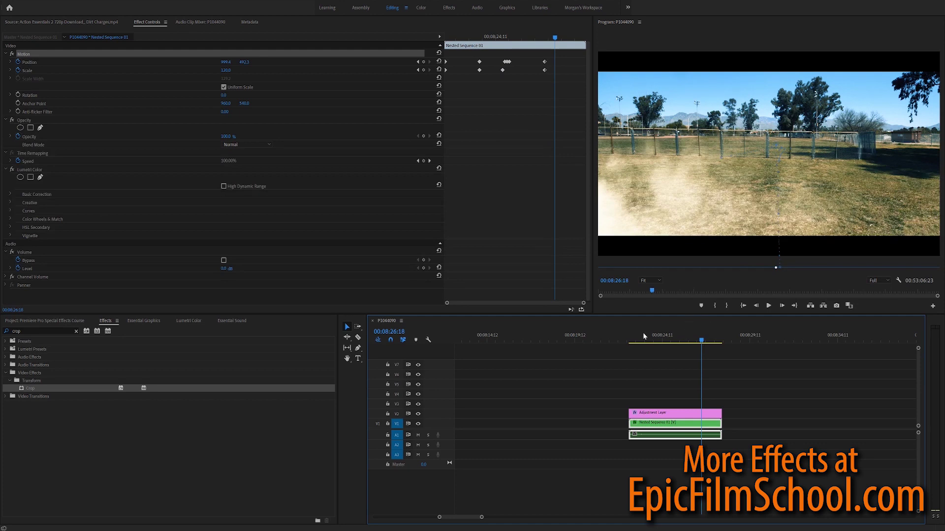
click(632, 340)
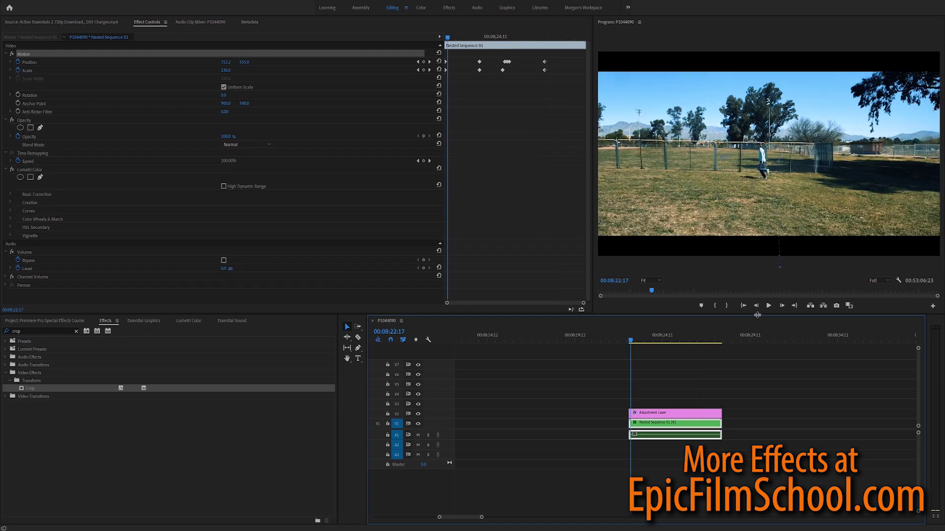
Raise the frame slightly at the 00:08:25:01 mid-flight keyframe and replay the camera move
click(768, 306)
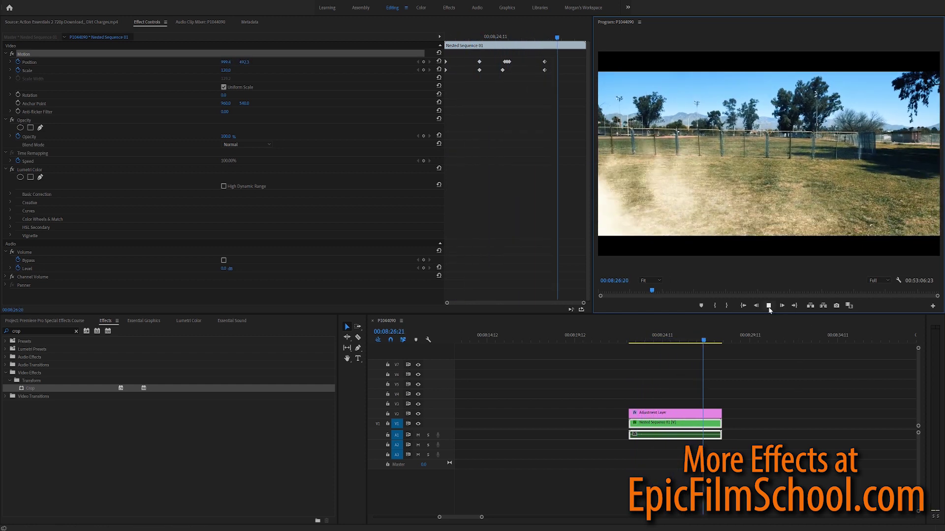
drag(707, 339, 672, 341)
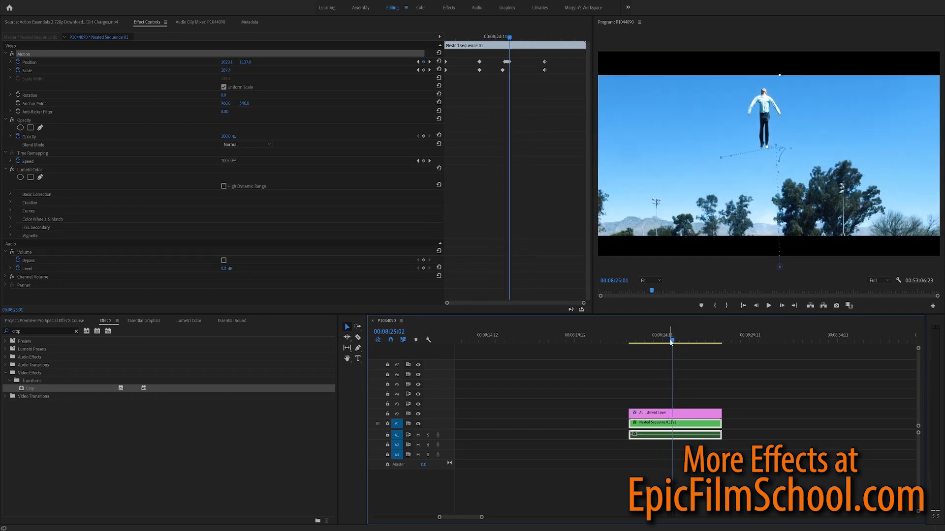
key(Left)
key(Right)
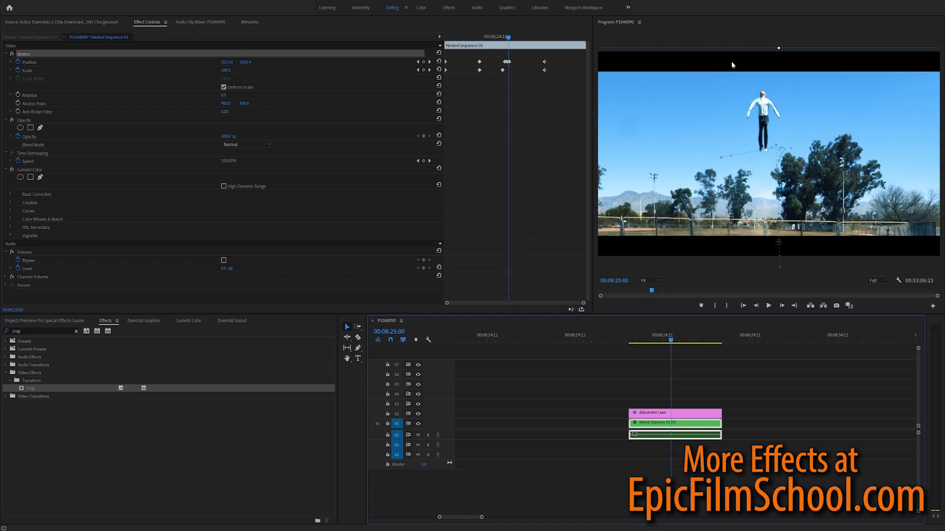
drag(757, 119, 758, 111)
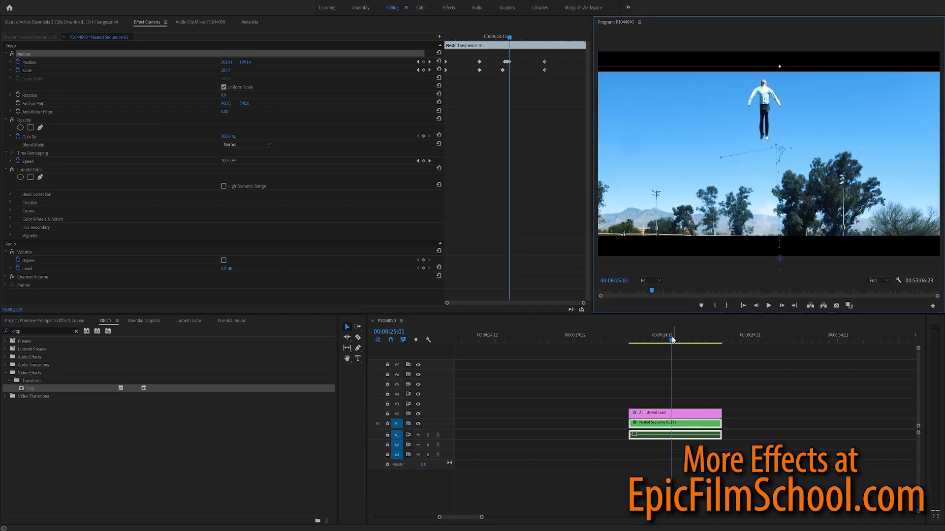
drag(673, 340, 660, 340)
click(770, 306)
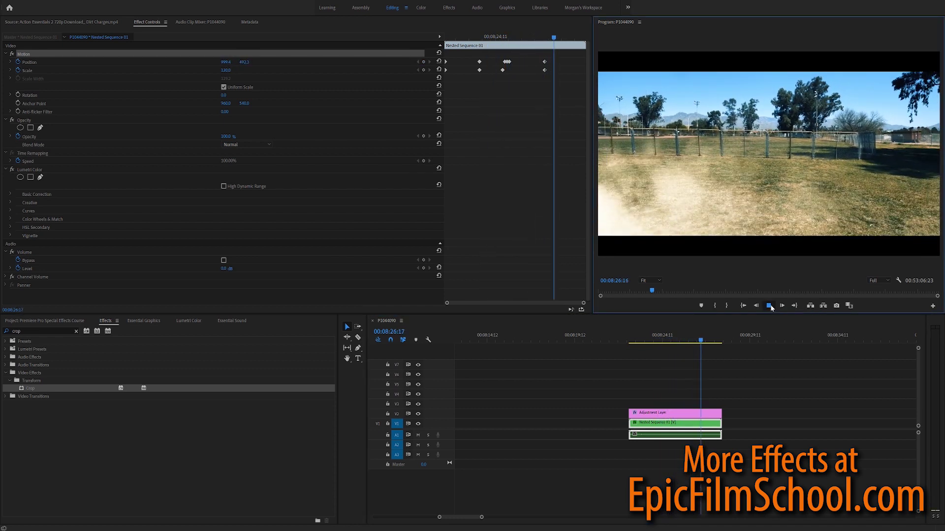
click(770, 306)
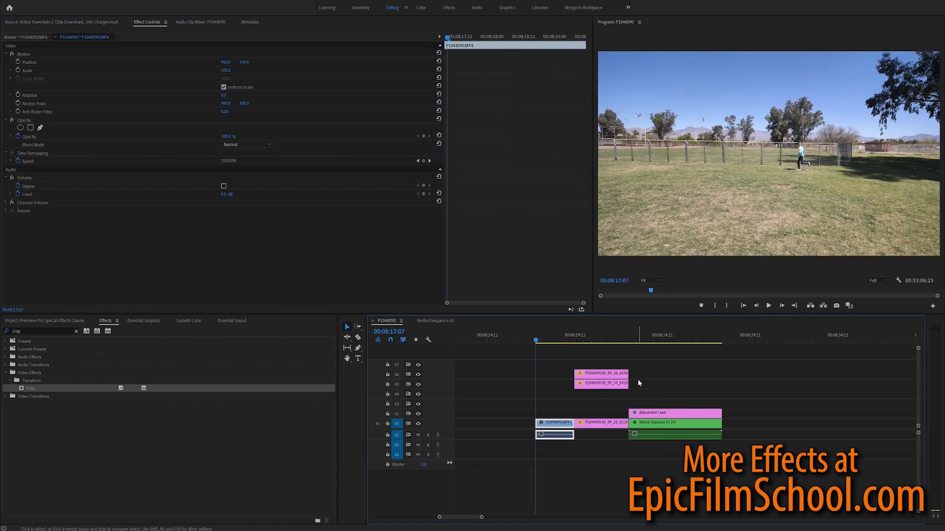
click(768, 307)
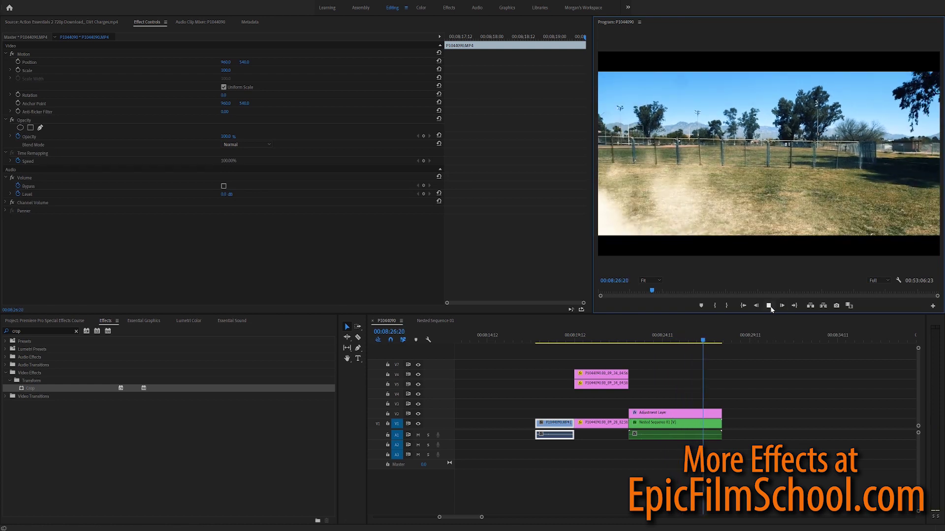
click(768, 306)
click(768, 306)
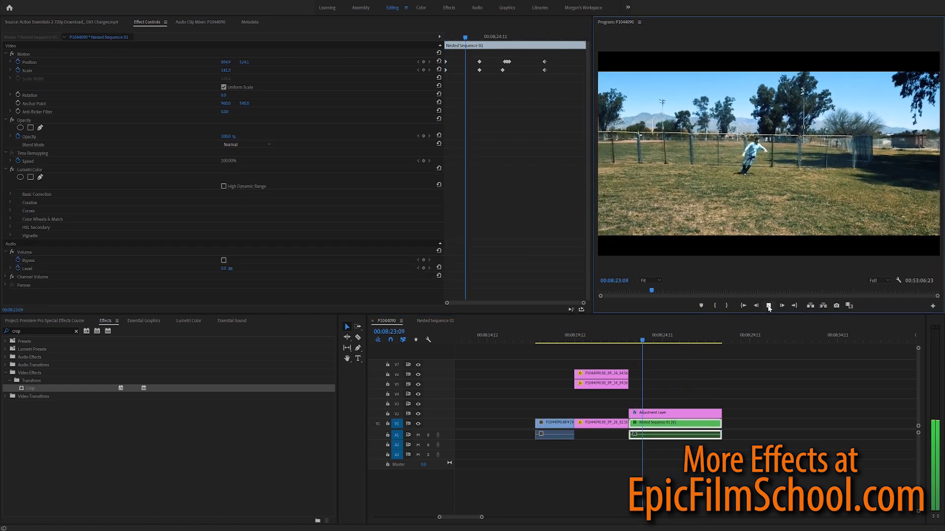